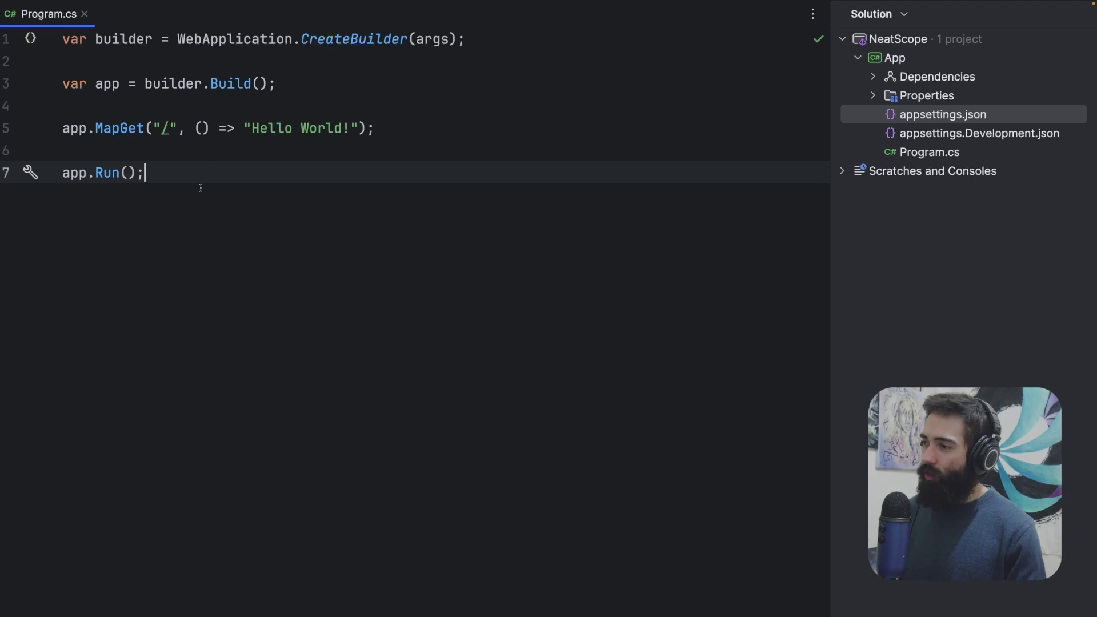
# - Below app.Run(), write class GuidService with a read-only Guid Id = Guid.NewGuid()
pyautogui.press('Return')
pyautogui.press('Return')
pyautogui.write('class')
pyautogui.press('Escape')
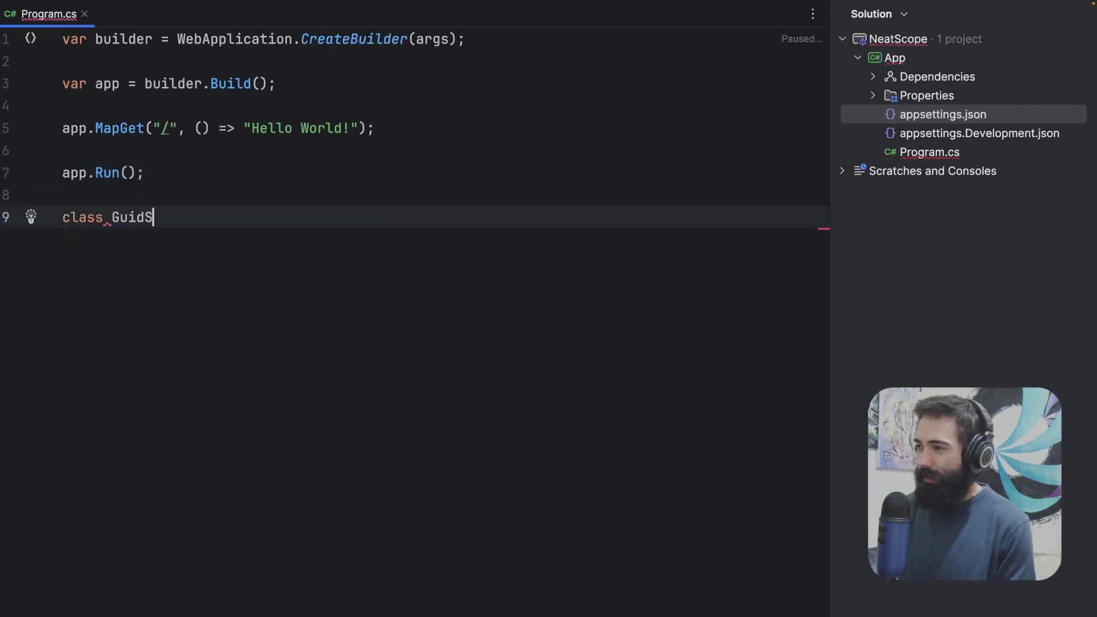
pyautogui.press('Return')
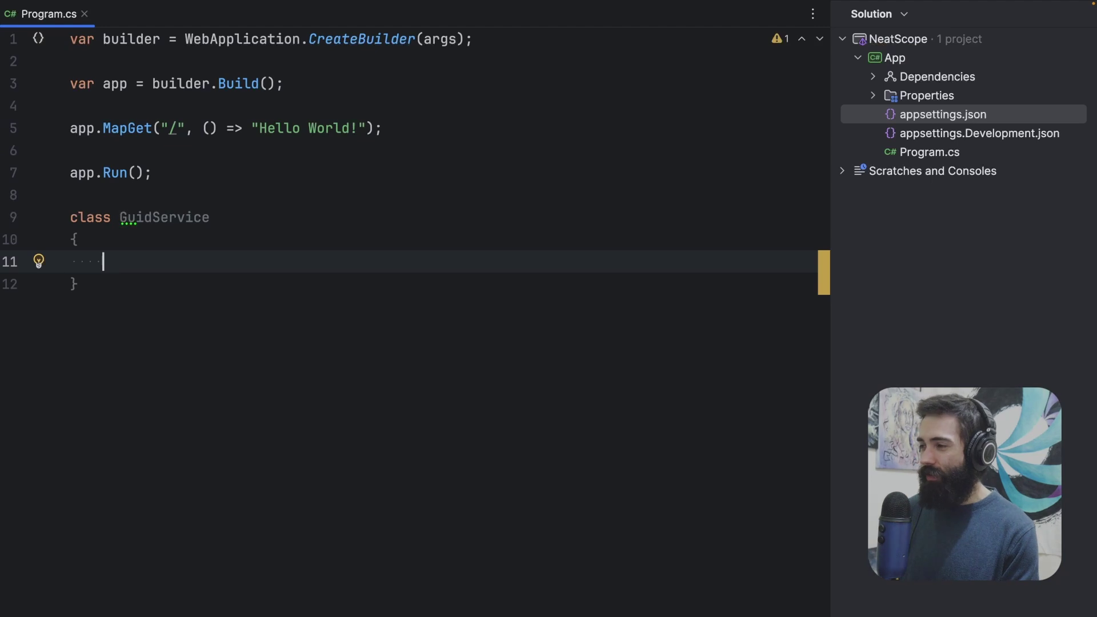
pyautogui.write('prop')
pyautogui.press('Return')
pyautogui.write('public G')
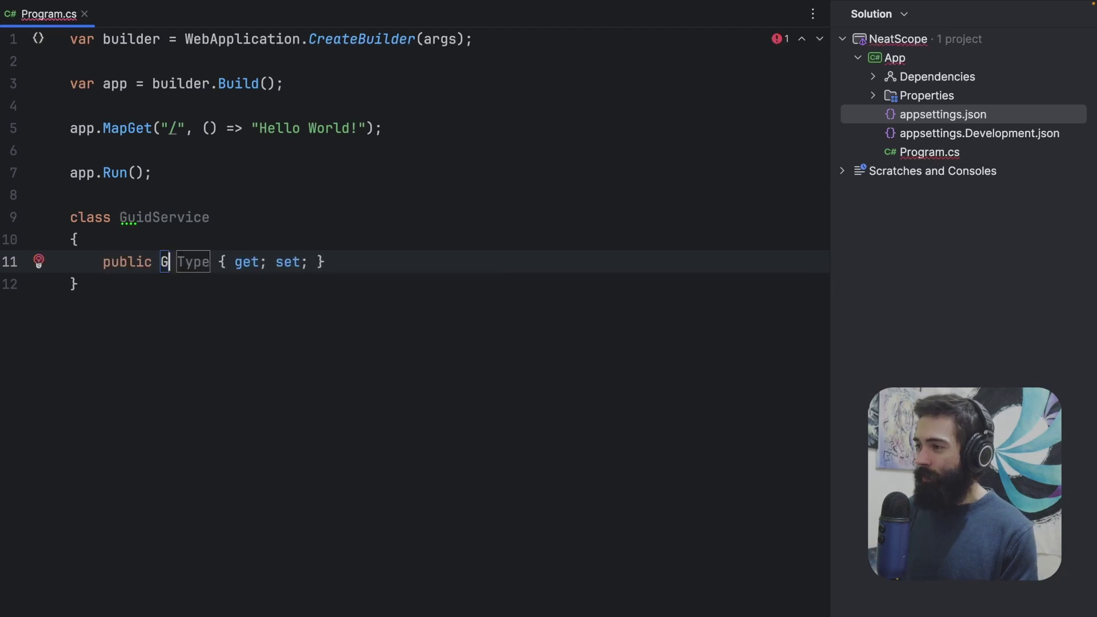
pyautogui.write('uid')
pyautogui.press('Return')
pyautogui.write('Id')
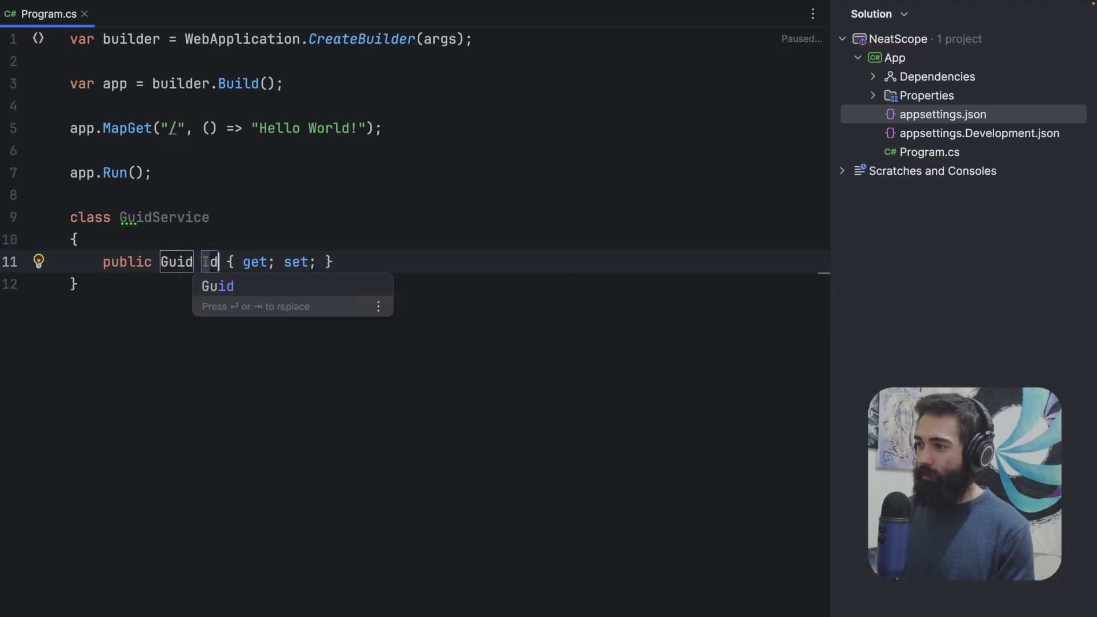
pyautogui.press('Return')
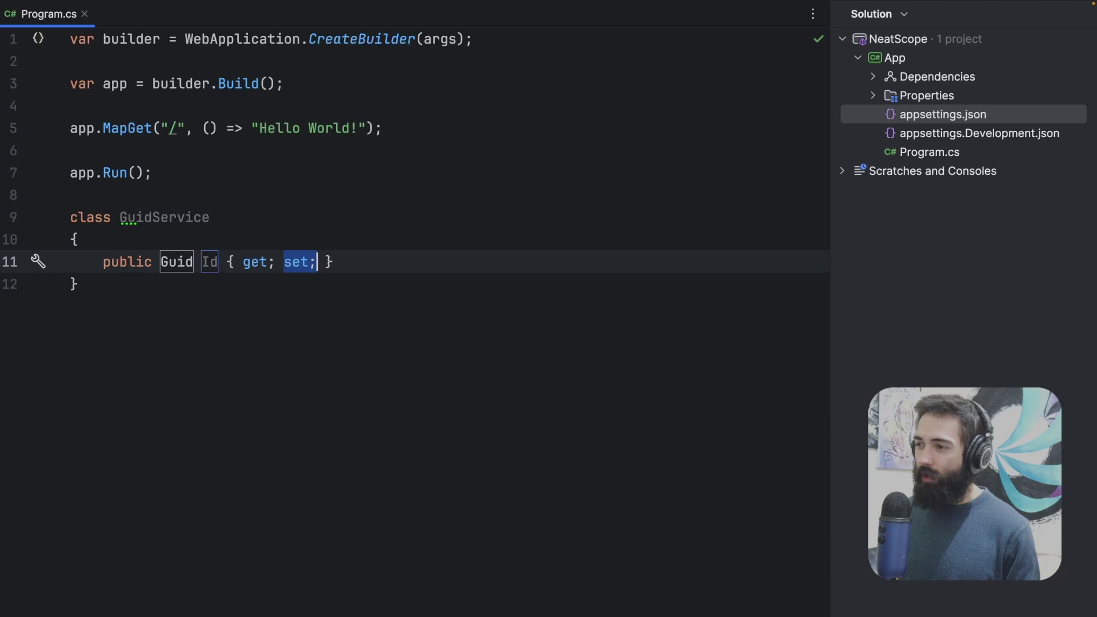
pyautogui.press('BackSpace')
pyautogui.write('= Gui')
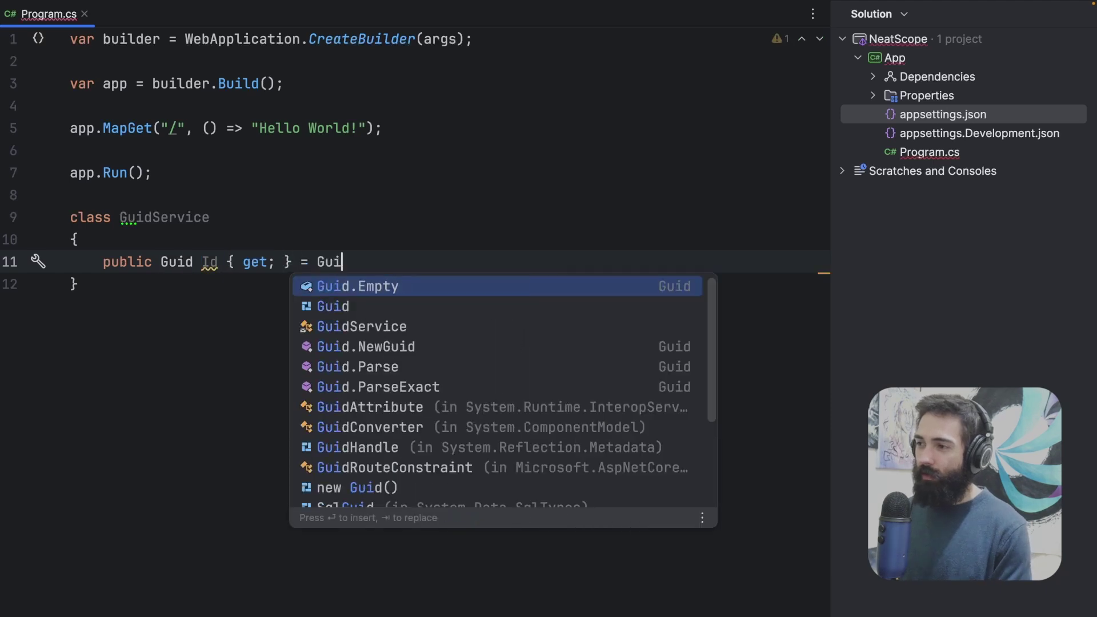
pyautogui.write('d.')
pyautogui.press('Return')
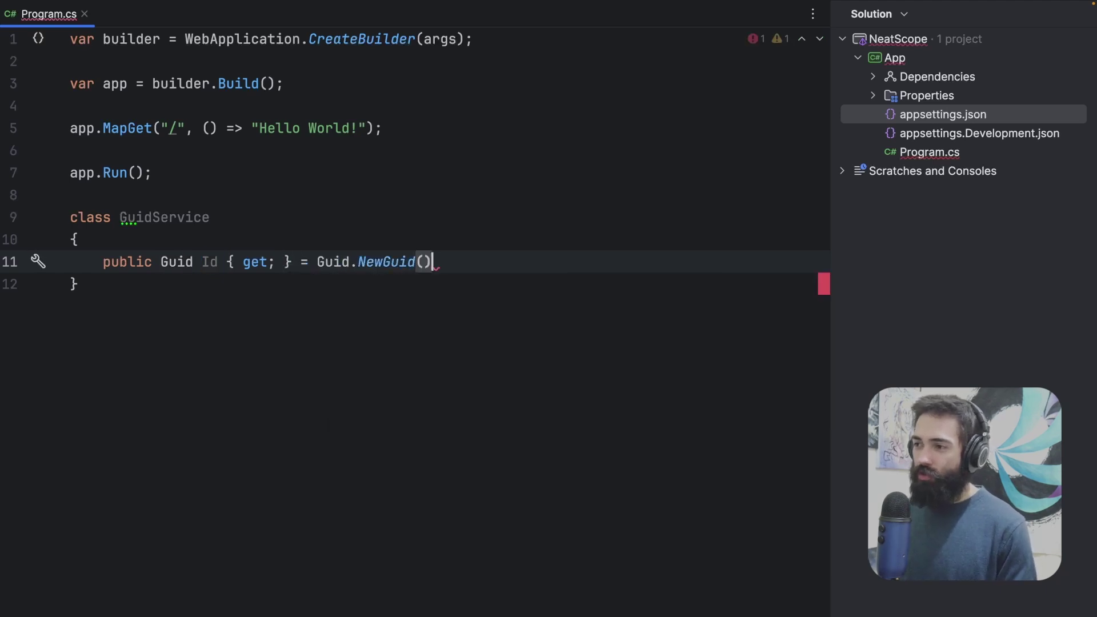
# - Register the service with builder.Services.AddScoped<GuidService>() above var app
pyautogui.click(291, 83)
pyautogui.press('Up')
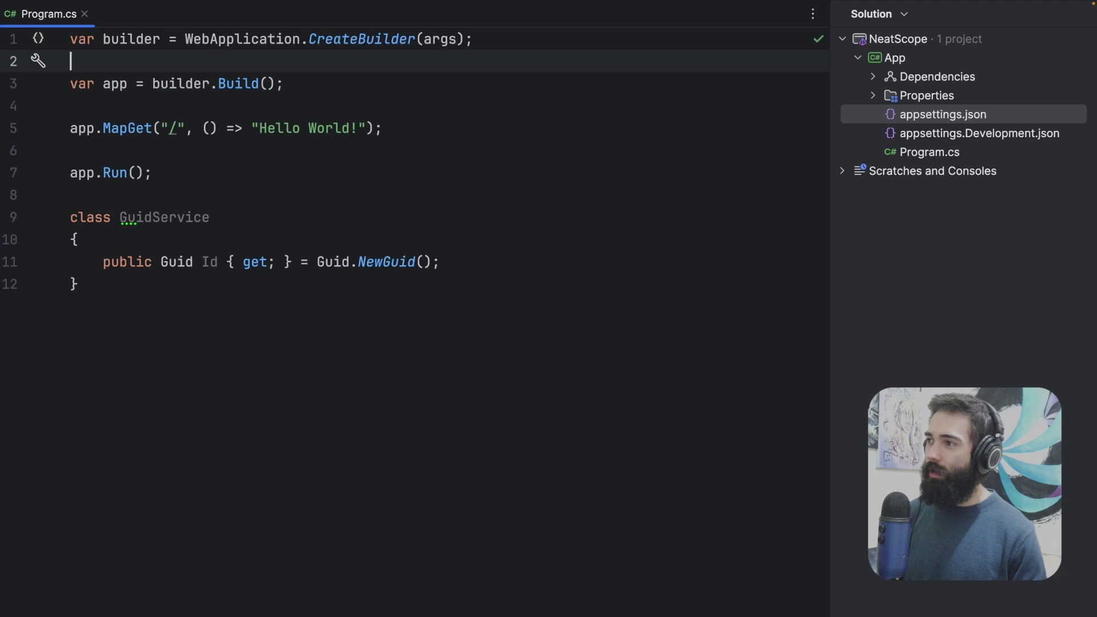
pyautogui.press('Return')
pyautogui.press('Return')
pyautogui.press('Up')
pyautogui.write('builder.')
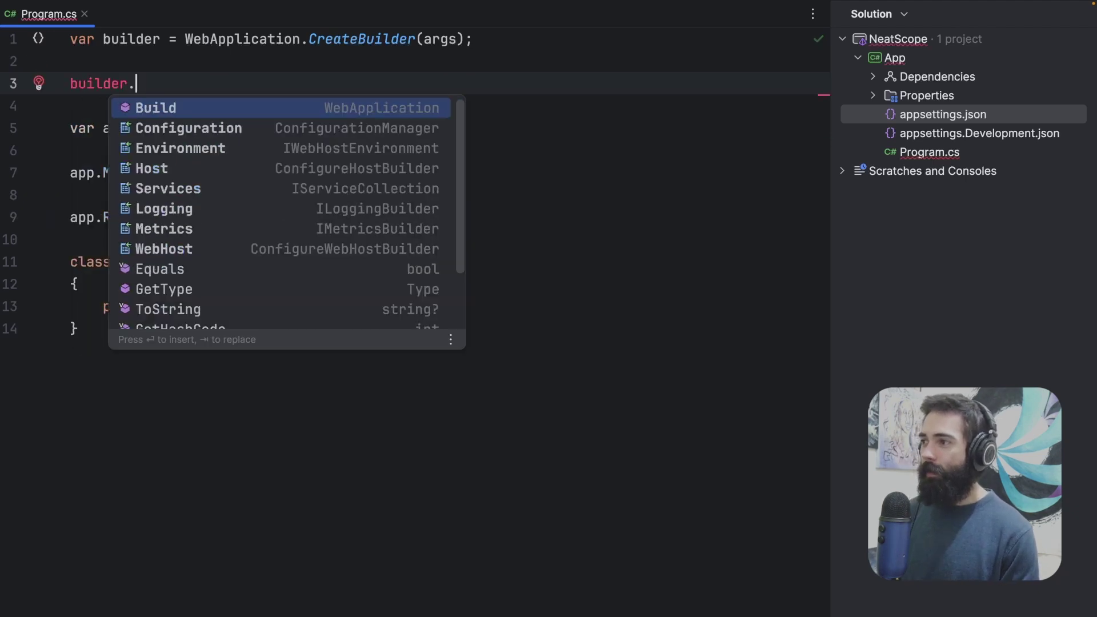
pyautogui.write('s')
pyautogui.press('Down')
pyautogui.press('Return')
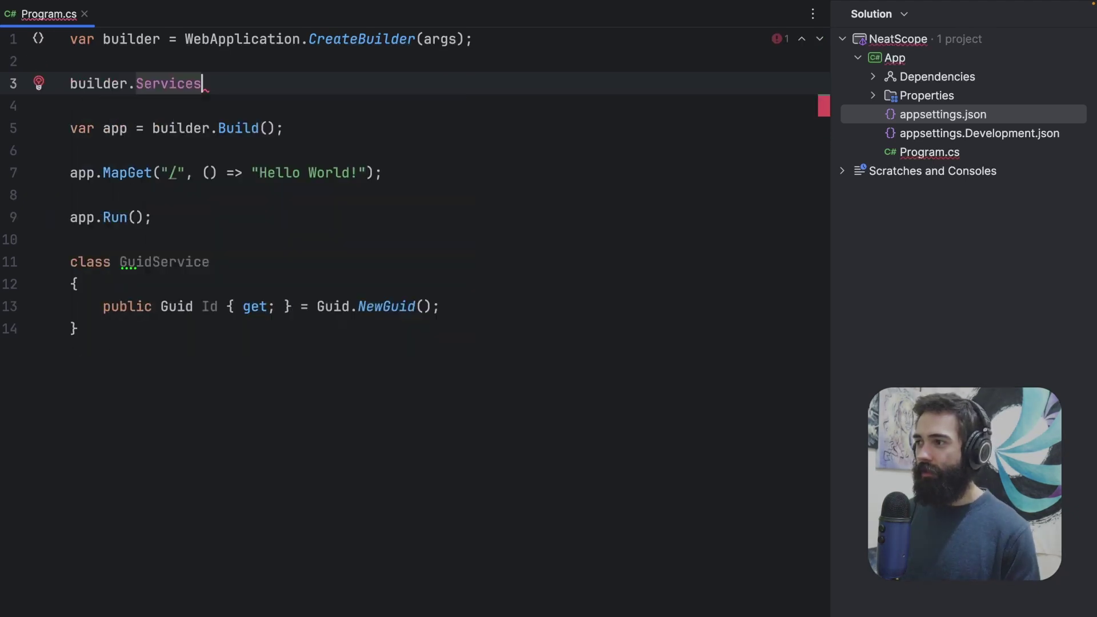
pyautogui.write('.AddSc')
pyautogui.press('Return')
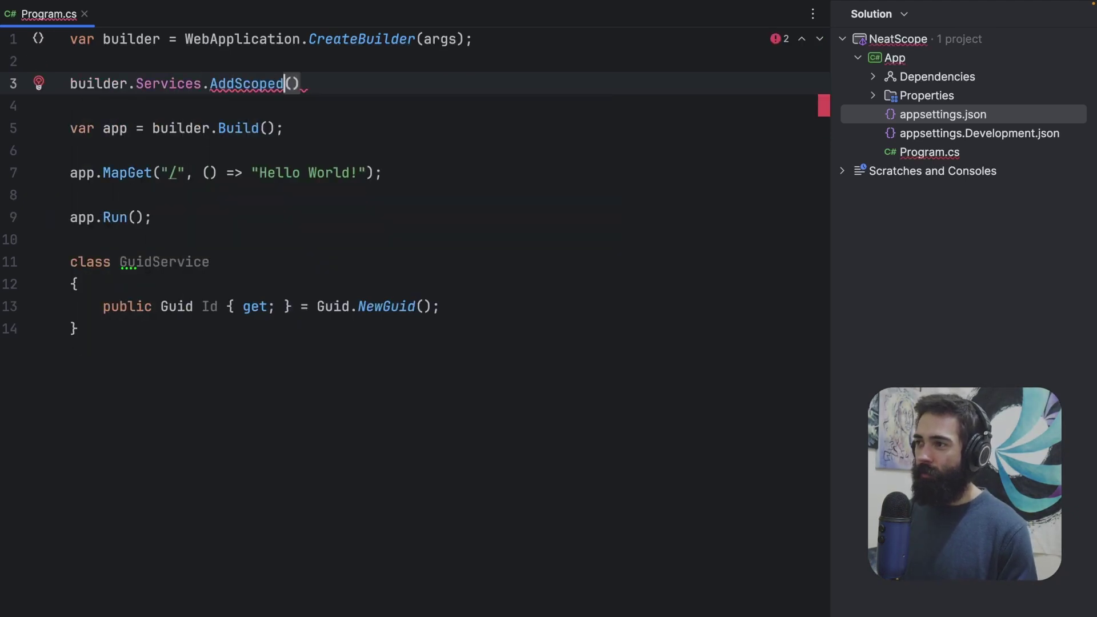
pyautogui.write('Guid')
pyautogui.press('Escape')
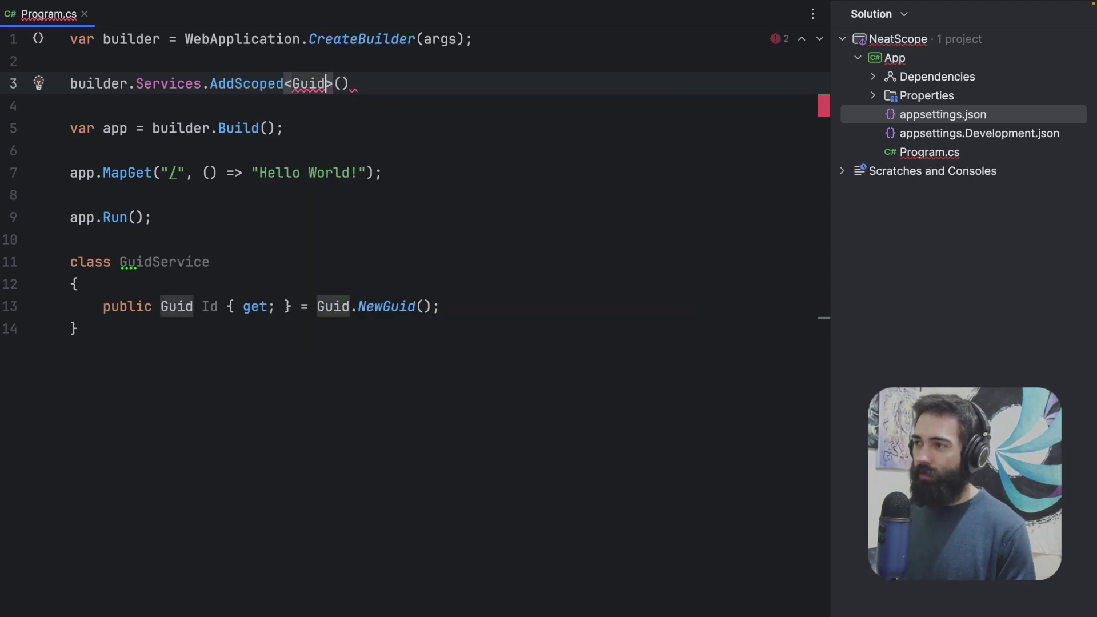
pyautogui.write('Serv')
pyautogui.press('Return')
# - Add a GuidService guid parameter to the MapGet lambda
pyautogui.press('Down')
pyautogui.press('Down')
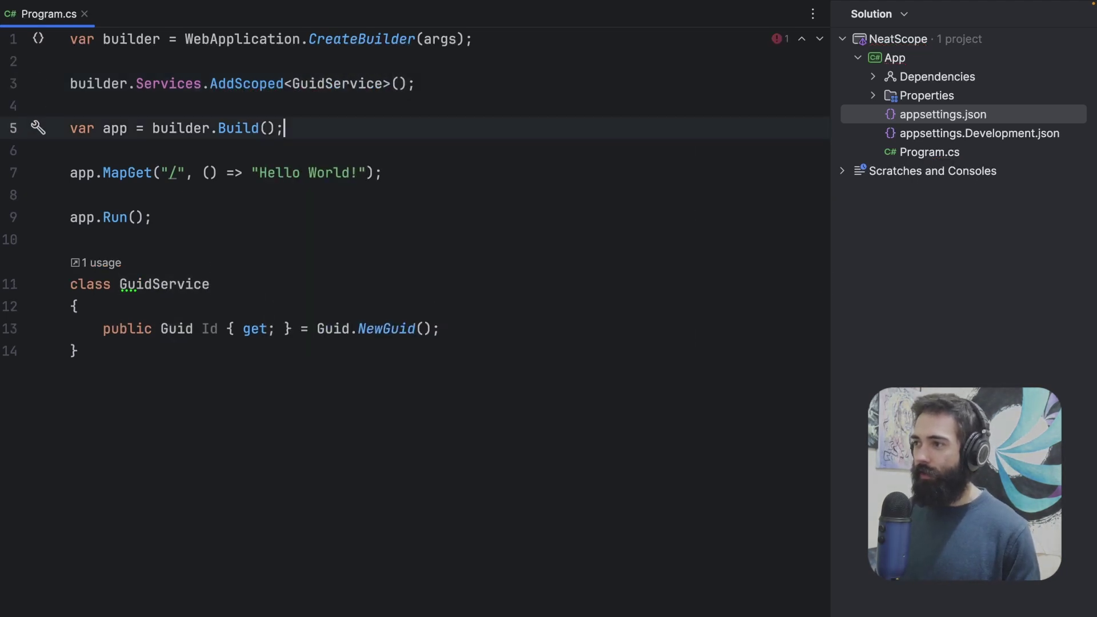
pyautogui.press('Down')
pyautogui.press('Down')
pyautogui.press('Left')
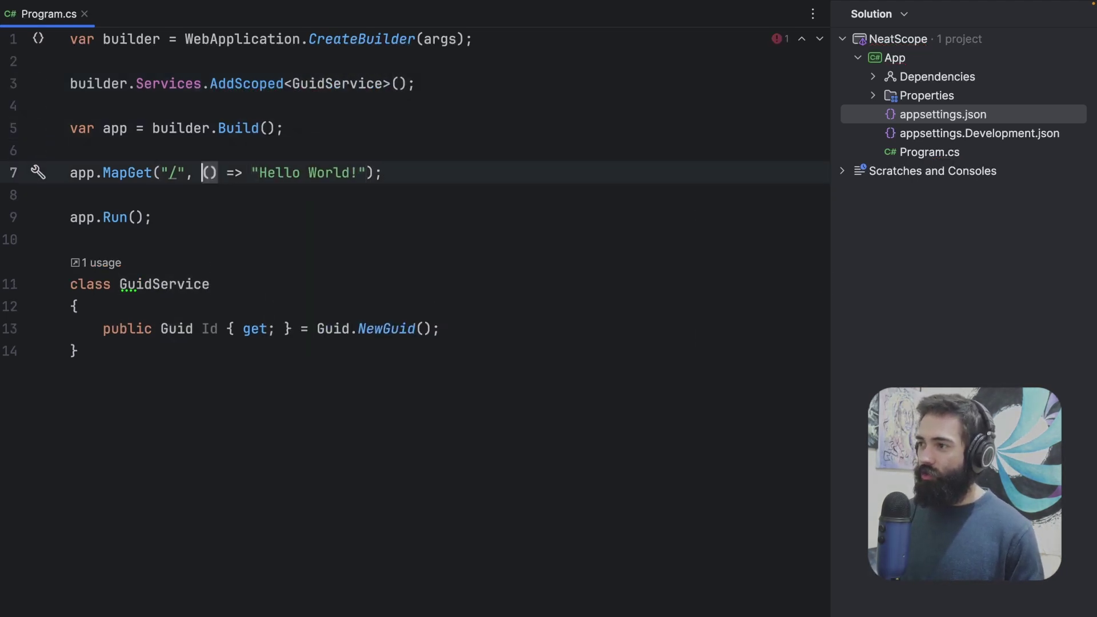
pyautogui.write('G')
pyautogui.press('Return')
pyautogui.write('gui')
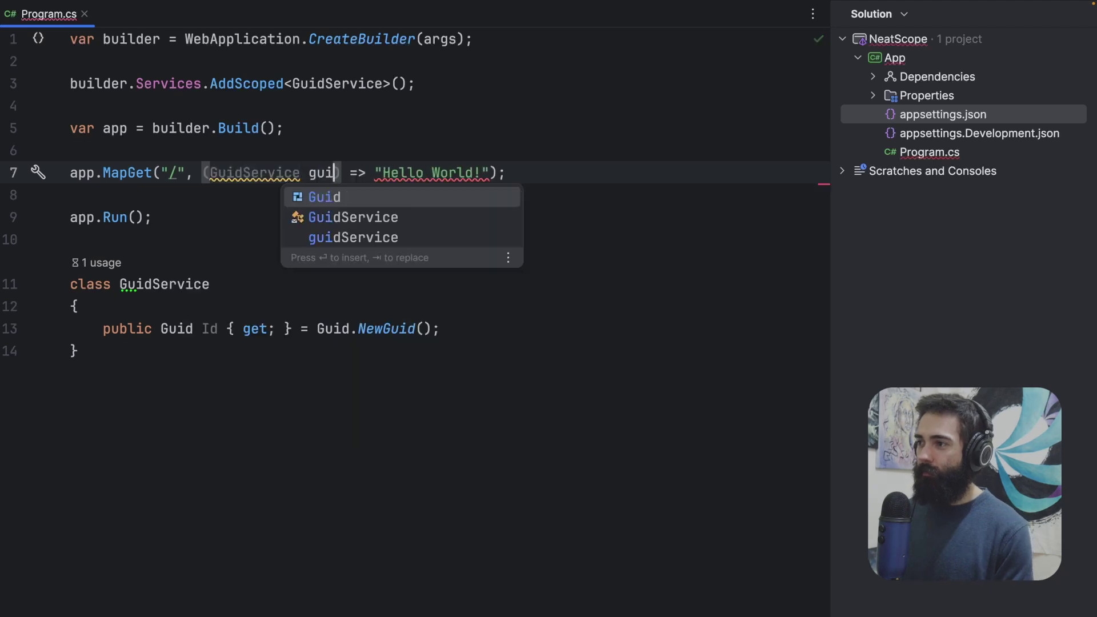
pyautogui.write('d')
pyautogui.press('Escape')
# - Replace the 'Hello World' response with a new anonymous object on its own line
pyautogui.hotkey('ctrl', 'Right')
pyautogui.hotkey('ctrl', 'Right')
pyautogui.hotkey('ctrl', 'w')
pyautogui.hotkey('ctrl', 'w')
pyautogui.press('BackSpace')
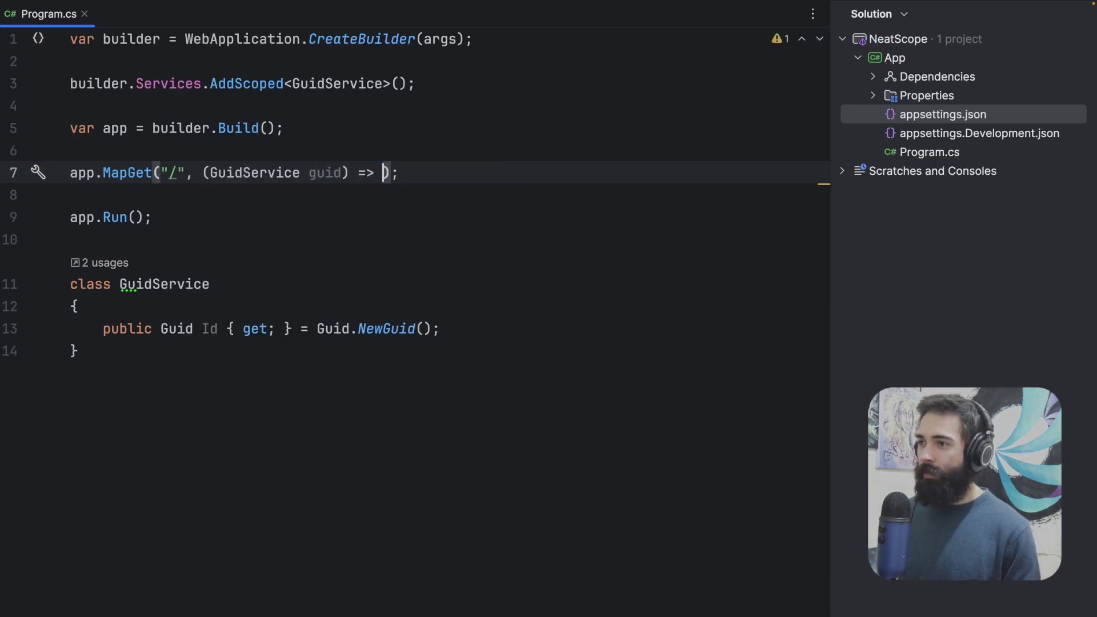
pyautogui.write('new {')
pyautogui.press('Return')
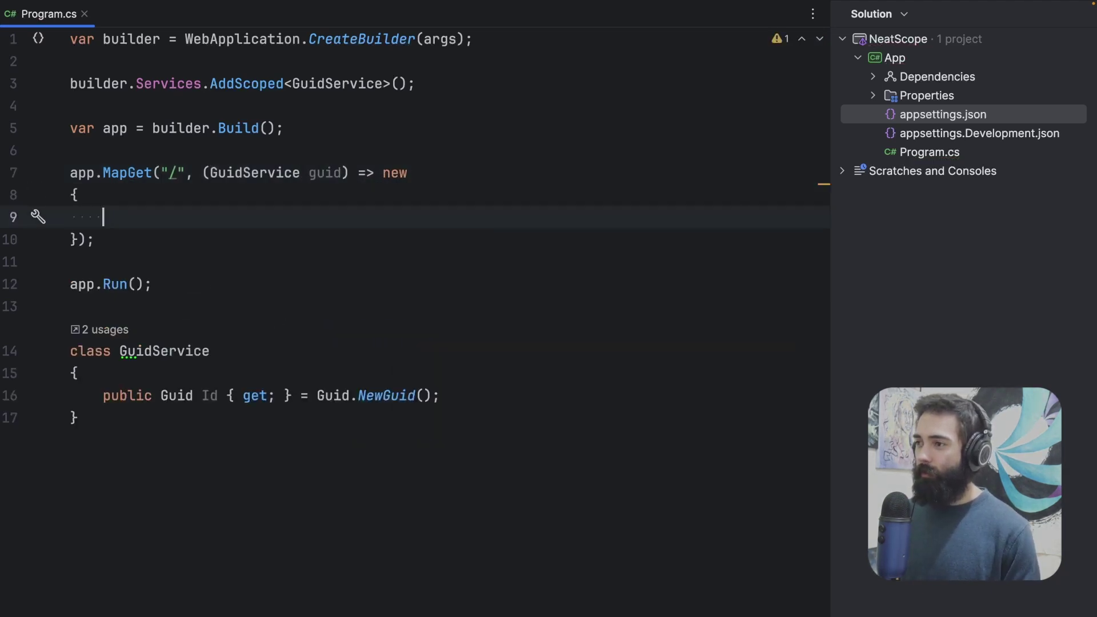
pyautogui.press('BackSpace')
pyautogui.press('Up')
pyautogui.press('End')
pyautogui.press('Return')
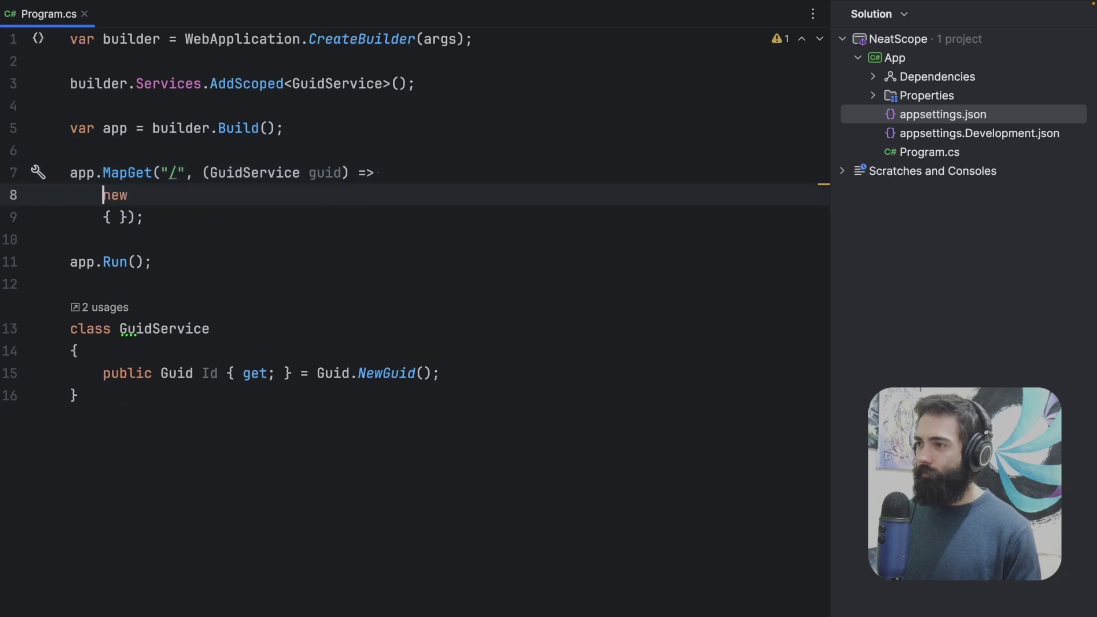
pyautogui.press('Down')
pyautogui.press('Right')
pyautogui.write('id1')
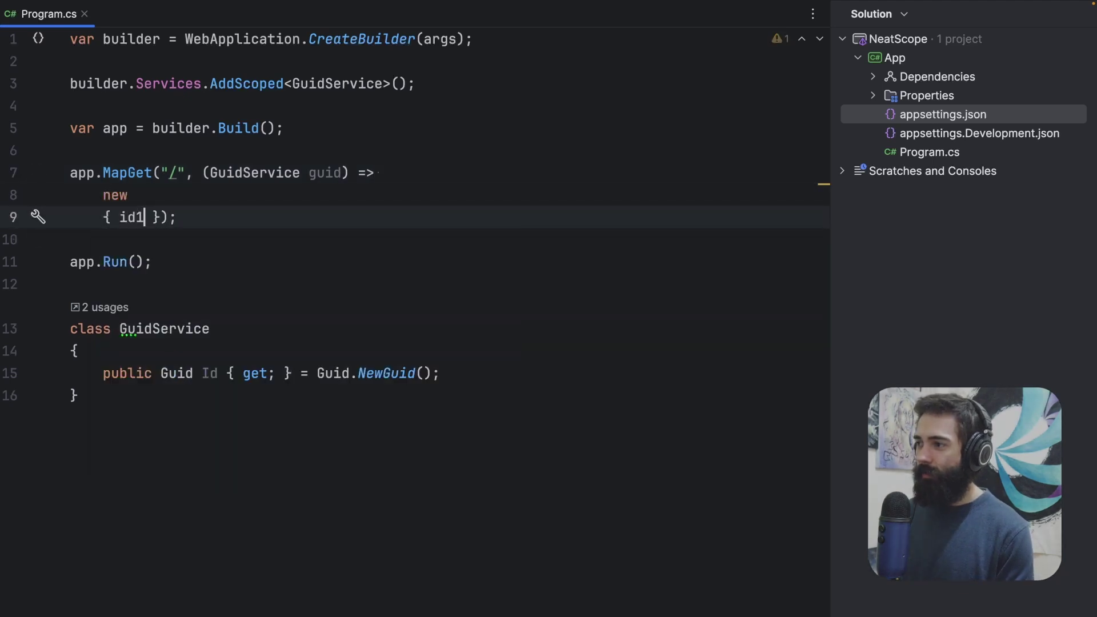
pyautogui.write(' = guid.')
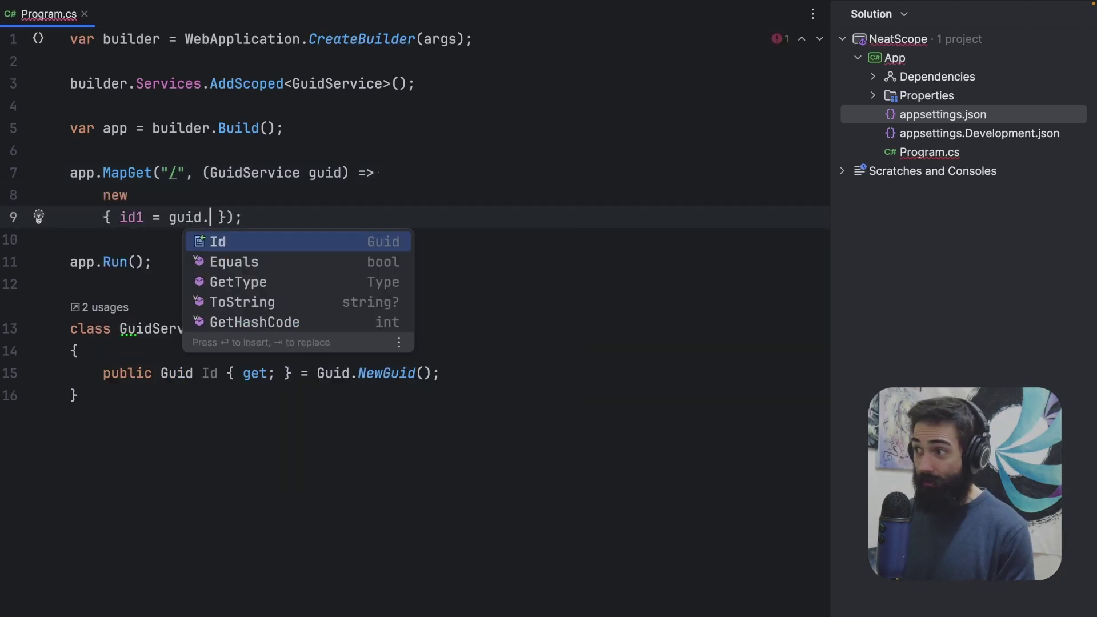
# - Fill the object with id1 = guid.Id and spread its braces across lines
pyautogui.press('Return')
pyautogui.press('Right')
pyautogui.press('Return')
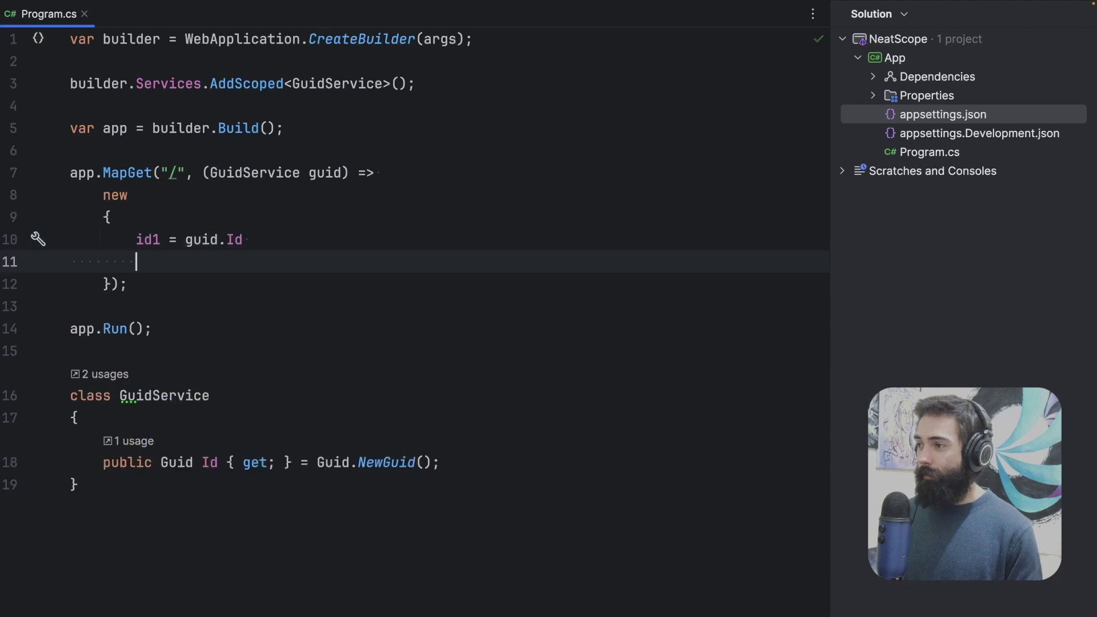
pyautogui.press('BackSpace')
pyautogui.press('Down')
pyautogui.press('Return')
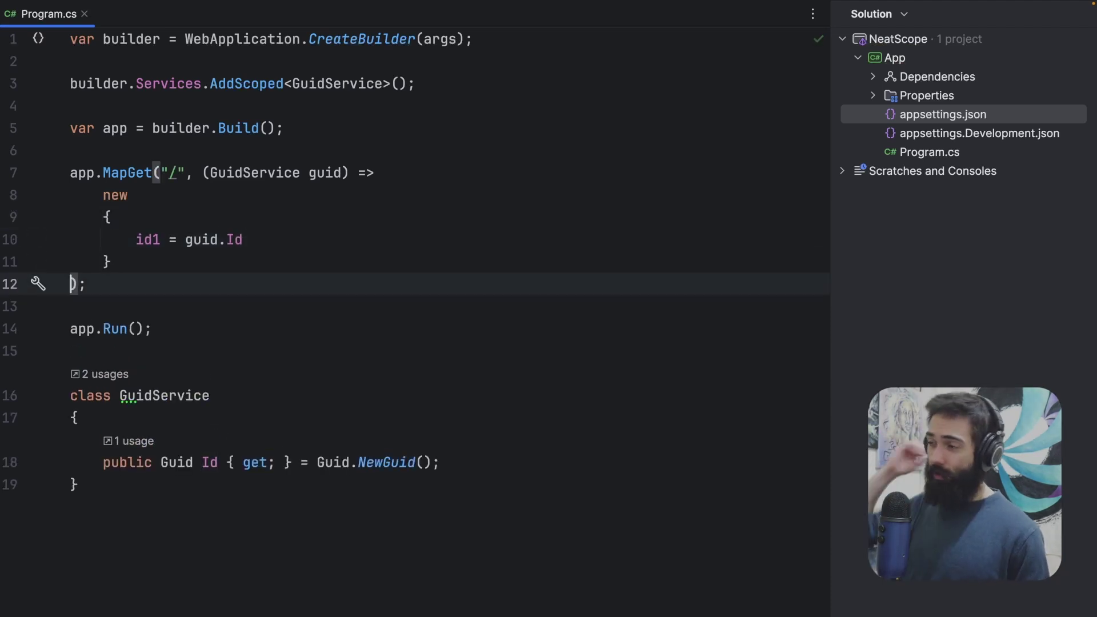
# - Add an IServiceProvider sp parameter to the endpoint lambda after guid
pyautogui.moveTo(242, 172); pyautogui.dragTo(259, 291)
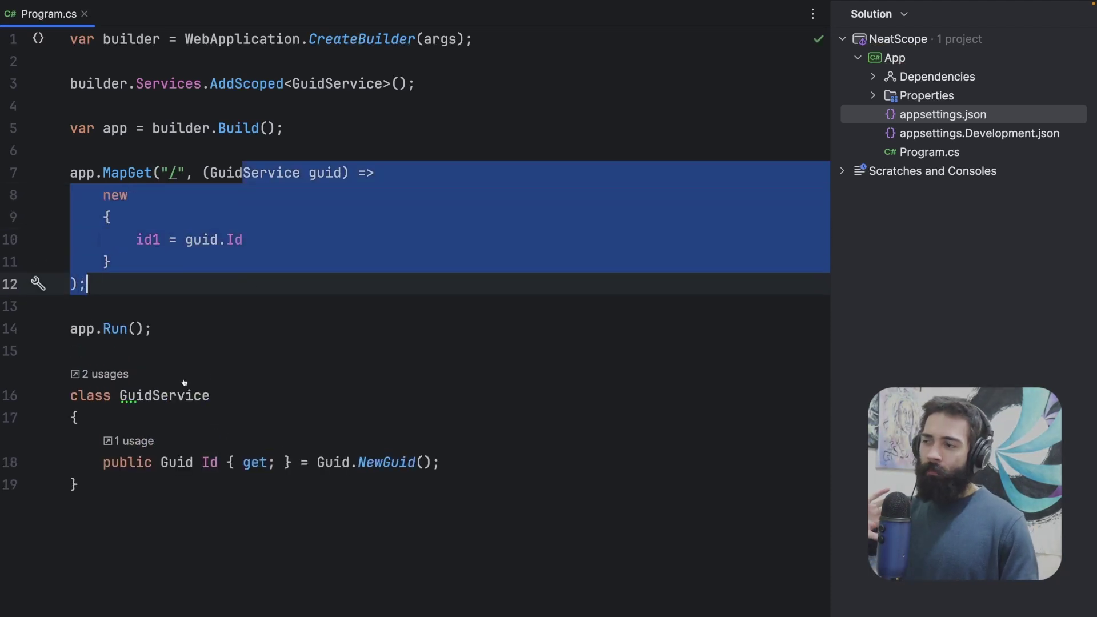
pyautogui.click(208, 395)
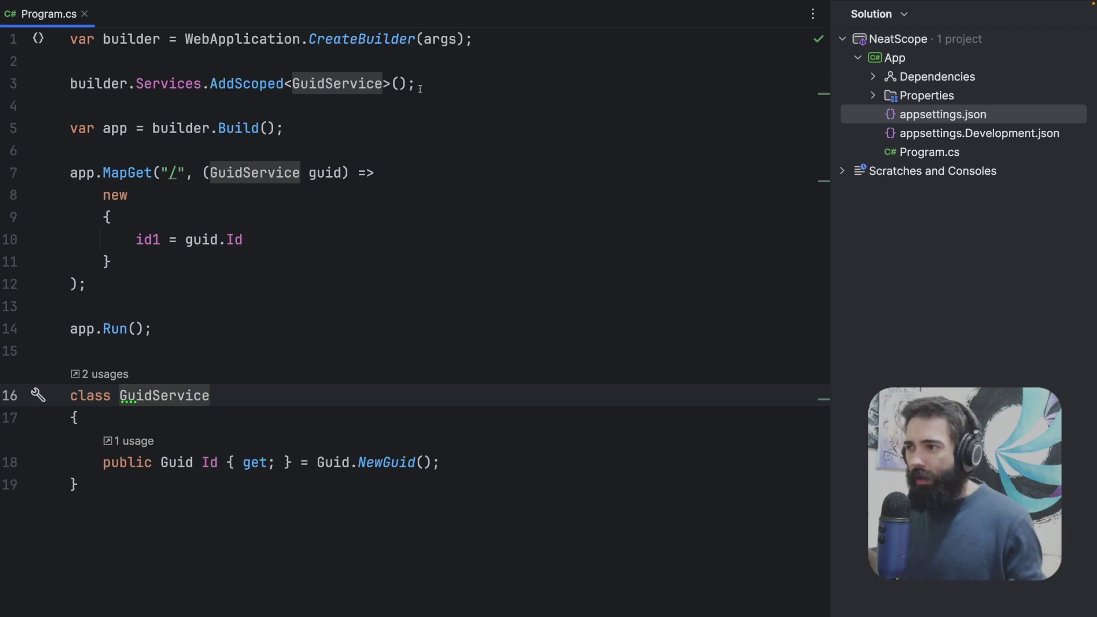
pyautogui.click(345, 170)
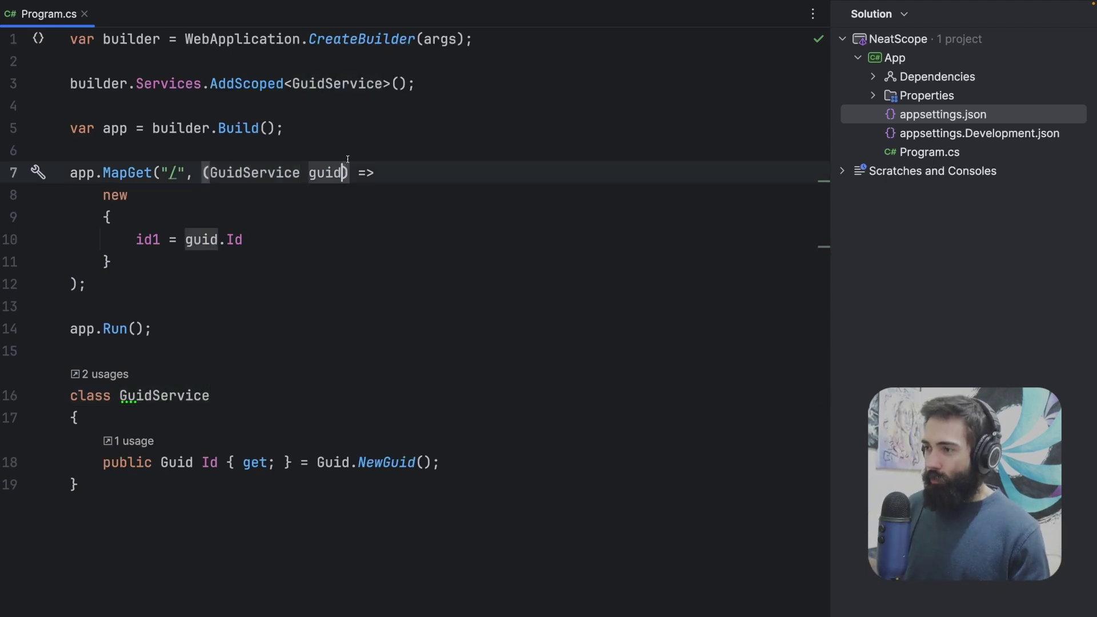
pyautogui.write(', I')
pyautogui.press('Return')
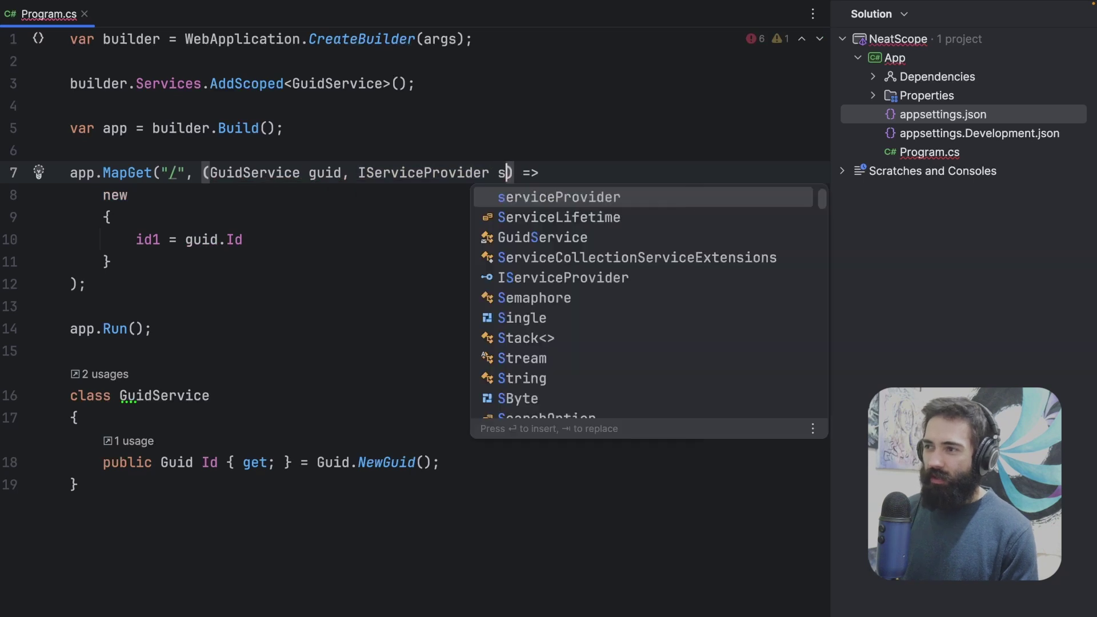
pyautogui.write('sp')
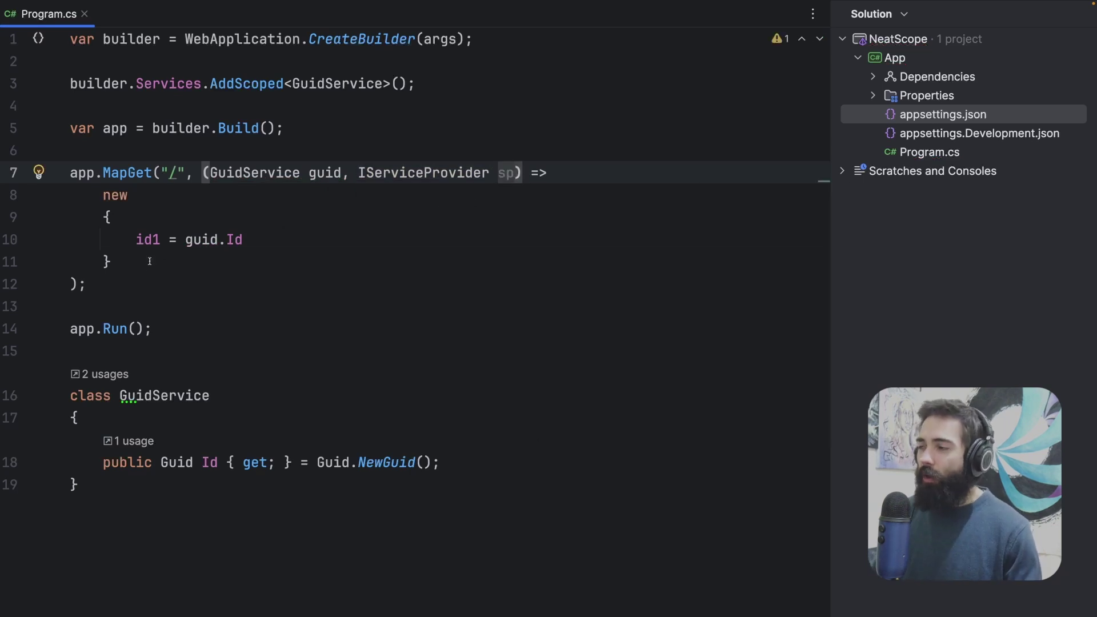
# - Convert the lambda to a block body that returns the anonymous object
pyautogui.moveTo(150, 261); pyautogui.dragTo(523, 174)
pyautogui.hotkey('ctrl', 'x')
pyautogui.write('{')
pyautogui.press('Return')
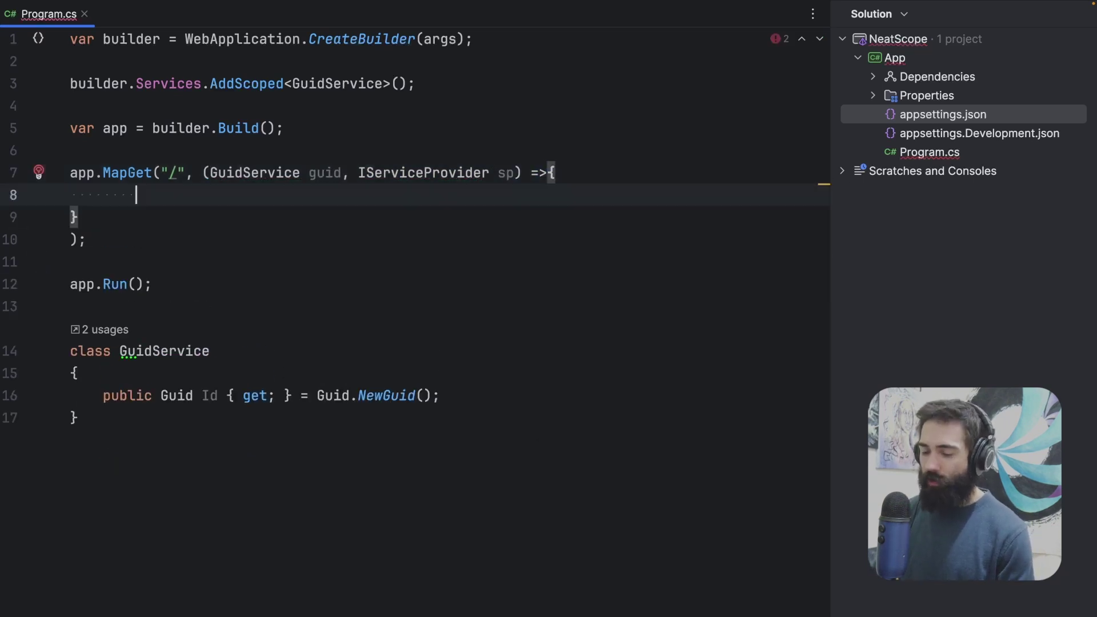
pyautogui.hotkey('ctrl', 'v')
pyautogui.press('Up')
pyautogui.press('Up')
pyautogui.press('Up')
pyautogui.press('Home')
pyautogui.write('retu')
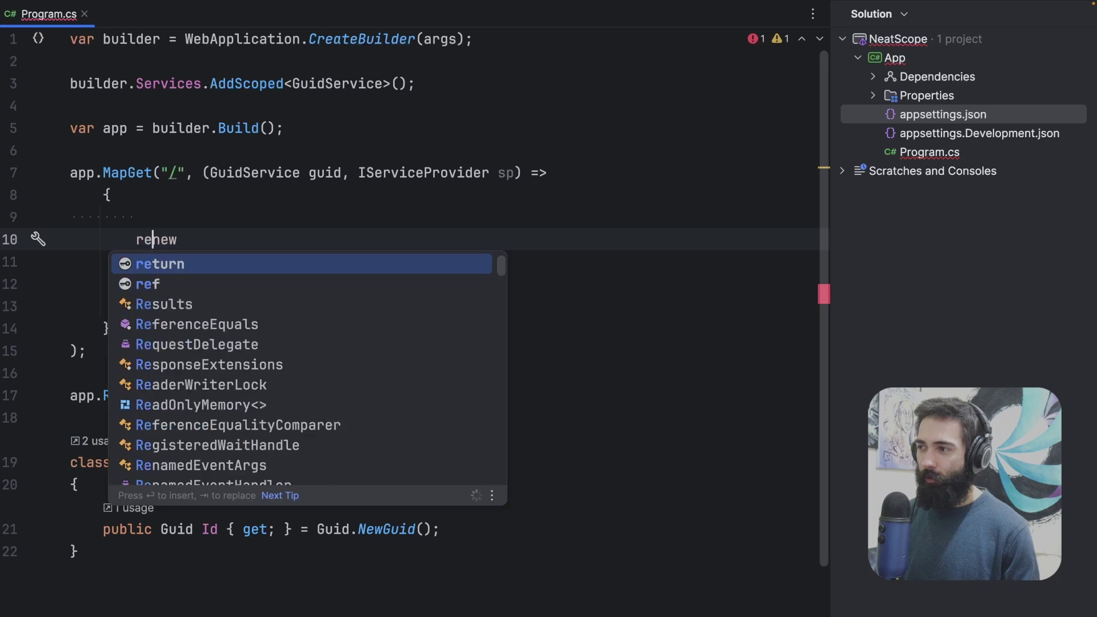
pyautogui.write('rn')
pyautogui.press('Down')
pyautogui.press('Down')
pyautogui.press('Down')
pyautogui.write(';')
pyautogui.press('Up')
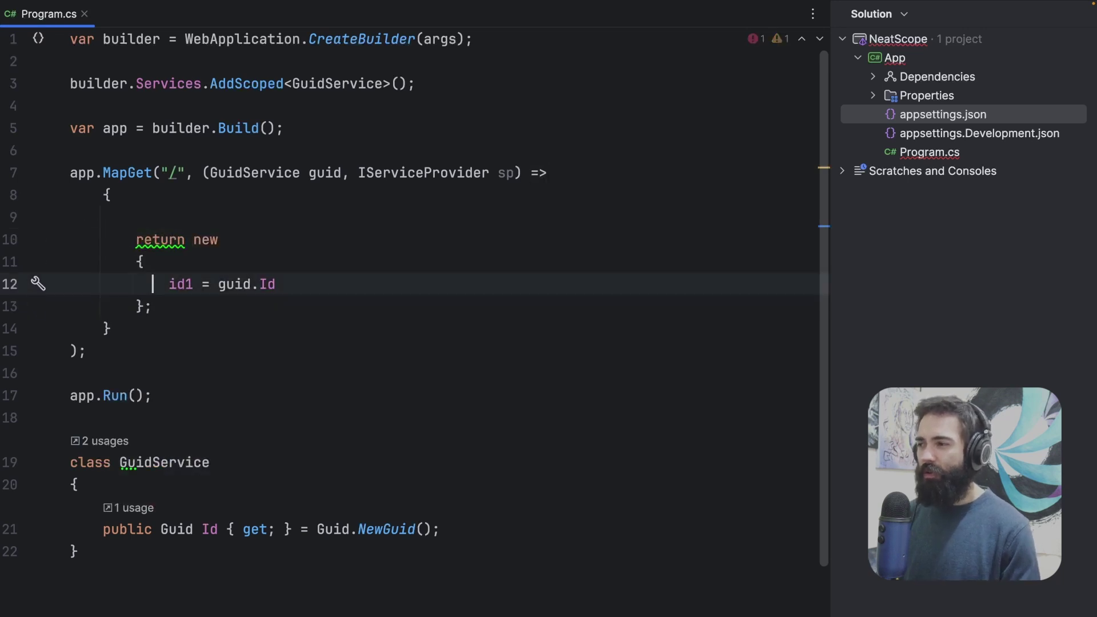
pyautogui.press('Up')
pyautogui.press('Up')
pyautogui.press('Up')
pyautogui.press('Return')
pyautogui.write('sp.')
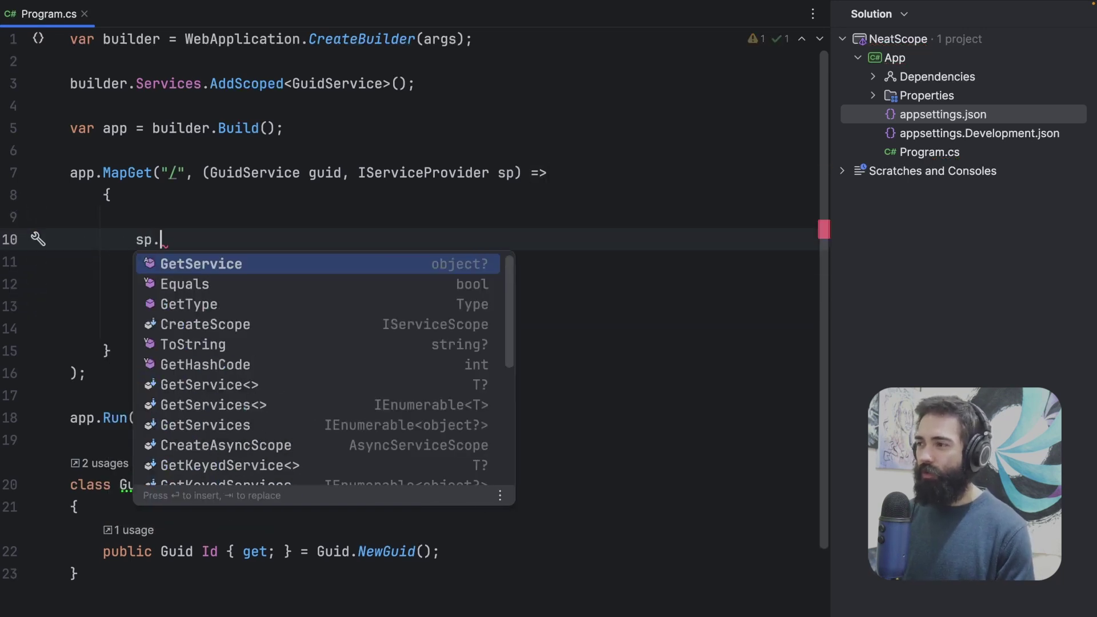
pyautogui.write('crea')
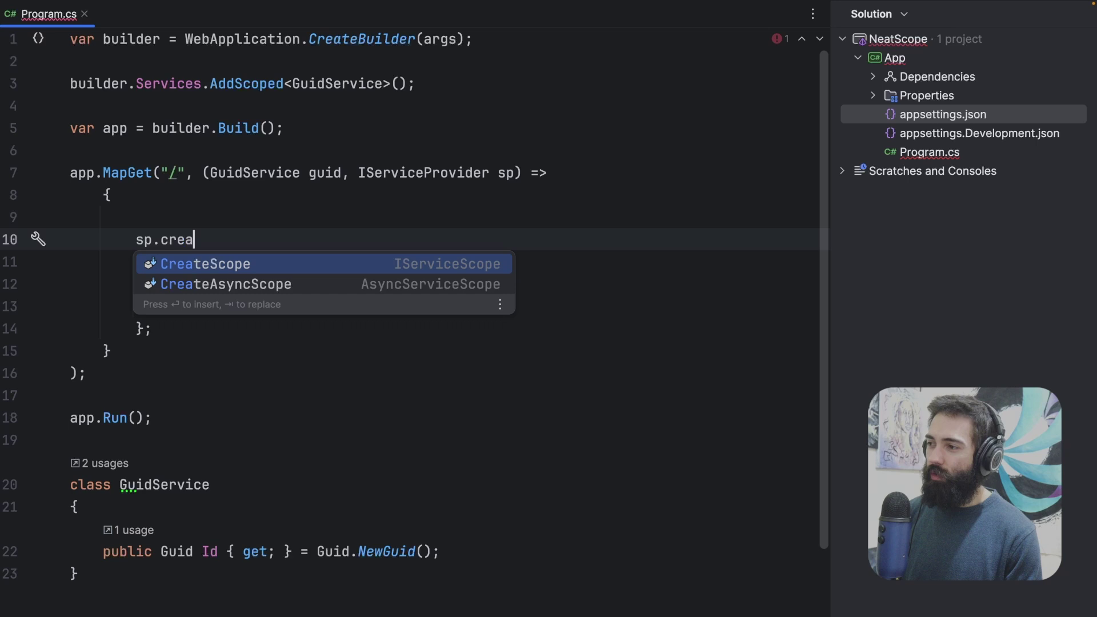
# - Add using var scope = sp.CreateScope(); at the top of the block
pyautogui.press('Return')
pyautogui.write(';')
pyautogui.press('Home')
pyautogui.write('var scope ')
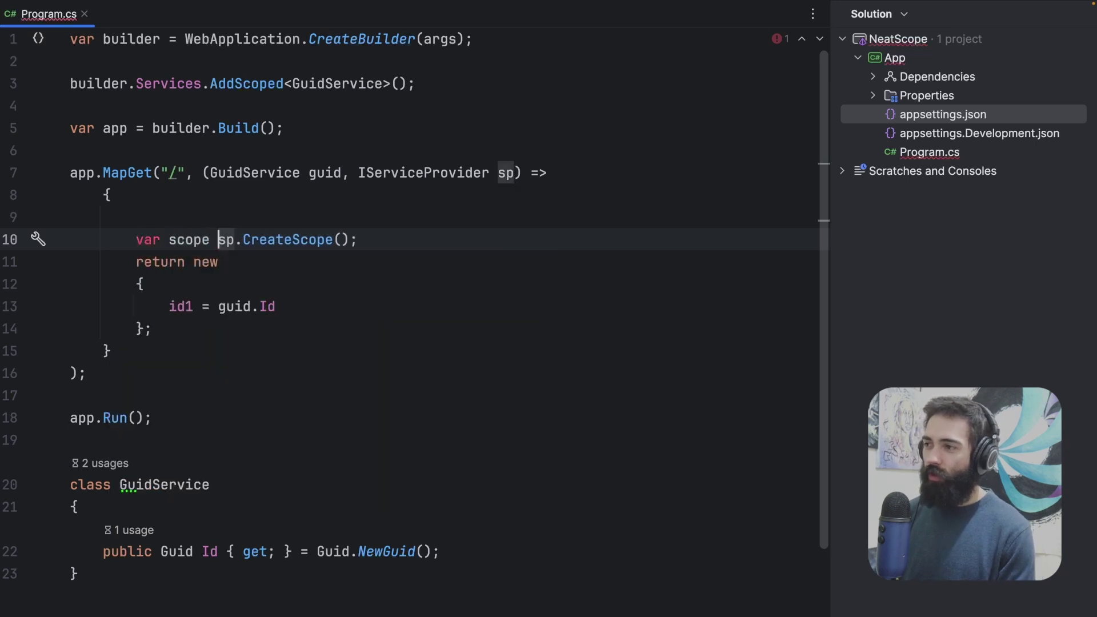
pyautogui.write('= ')
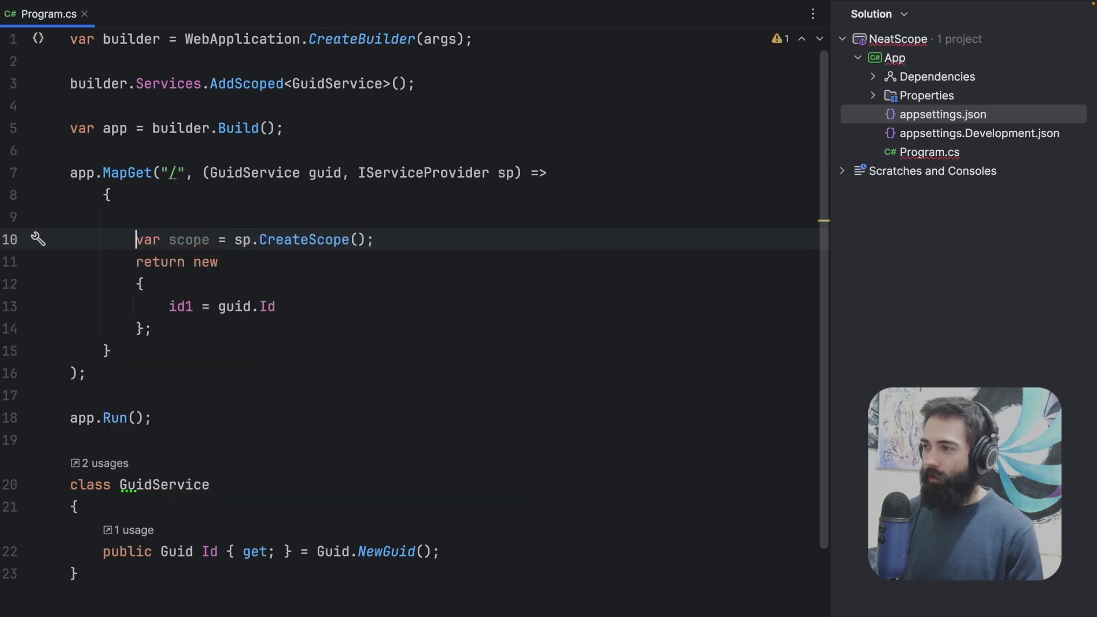
pyautogui.write('using')
pyautogui.press('End')
pyautogui.press('Return')
pyautogui.write('sc')
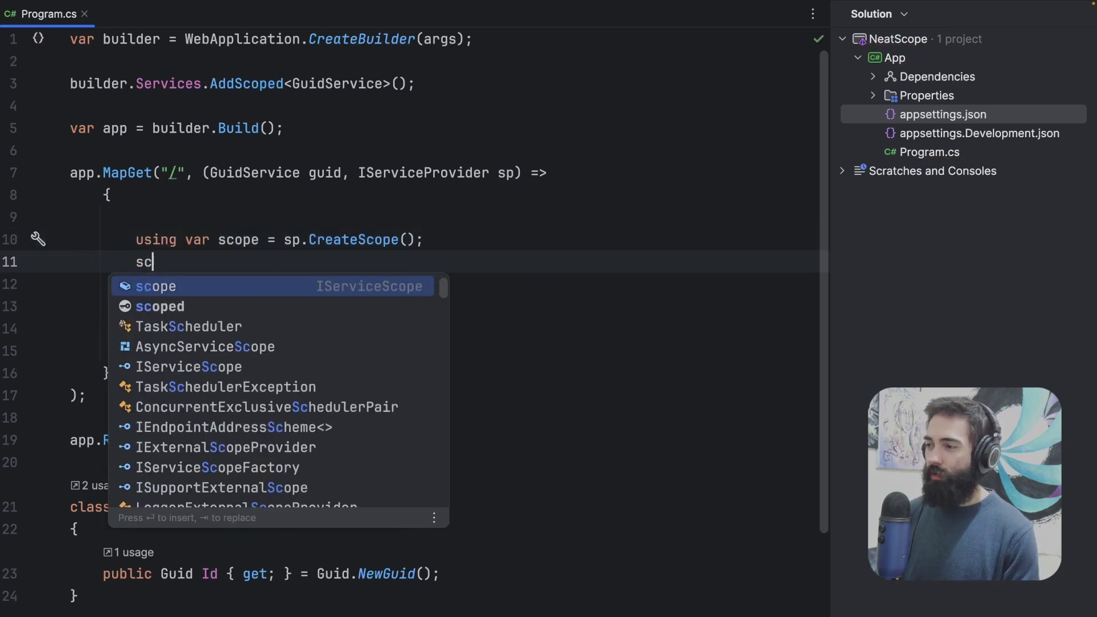
# - Resolve var guidService = scope.ServiceProvider.GetRequiredService<GuidService>()
pyautogui.press('Return')
pyautogui.write('.')
pyautogui.press('Return')
pyautogui.write('.')
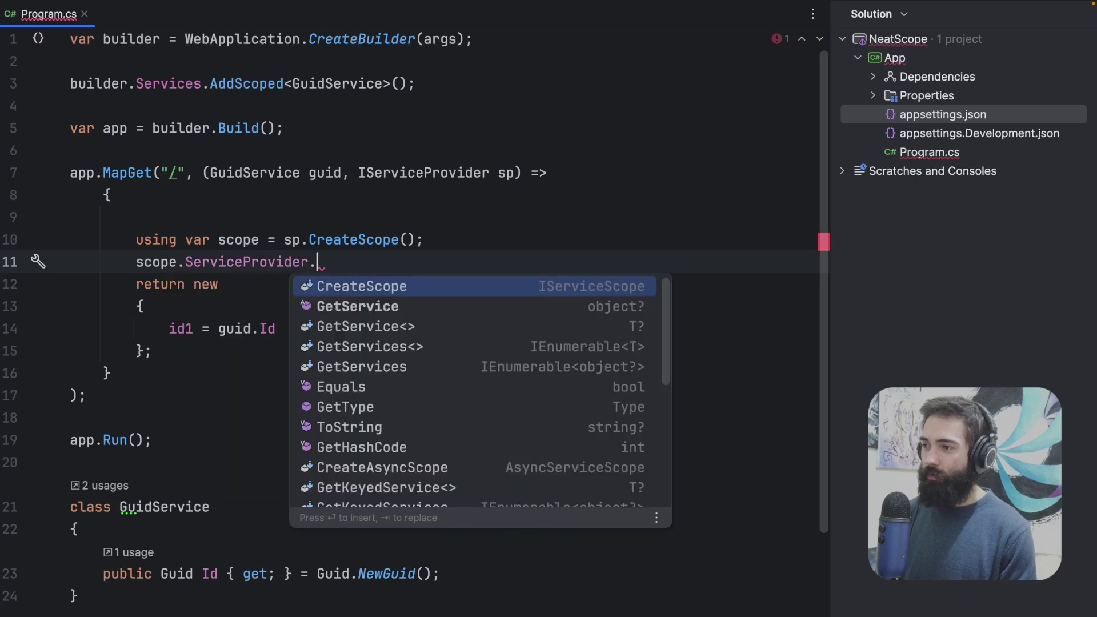
pyautogui.write('Get')
pyautogui.press('Return')
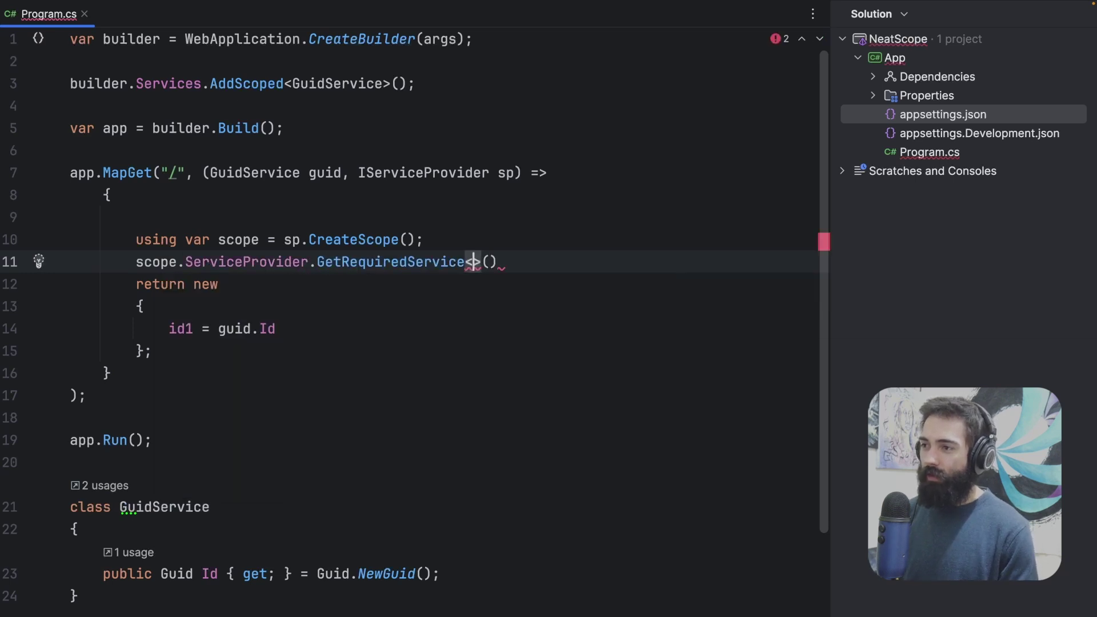
pyautogui.write('Guid')
pyautogui.press('Down')
pyautogui.press('Return')
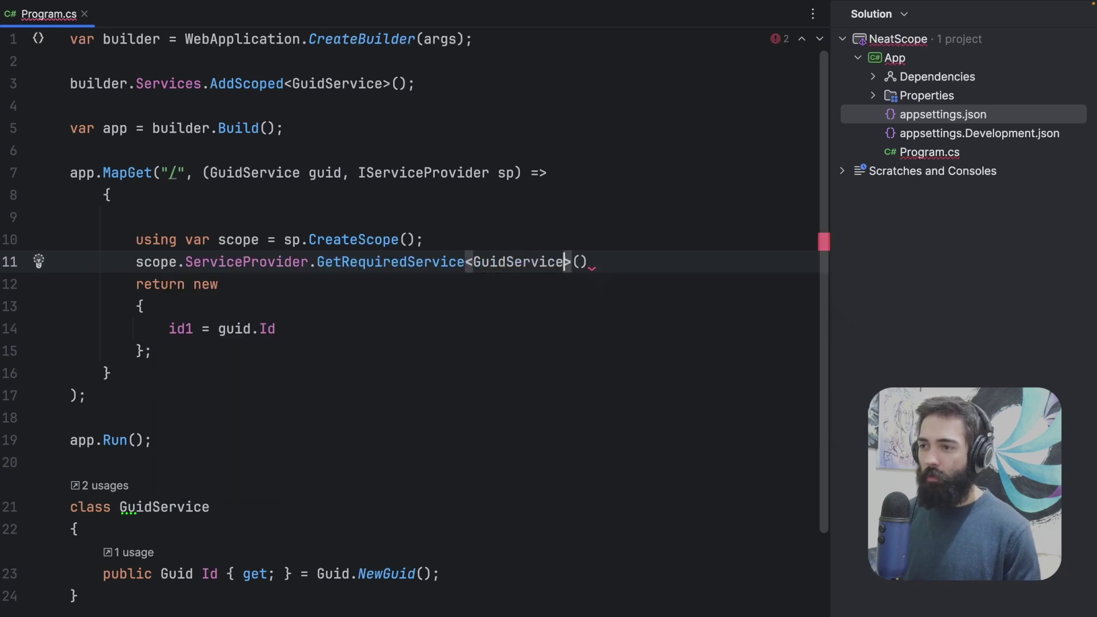
pyautogui.press('Home')
pyautogui.write('var')
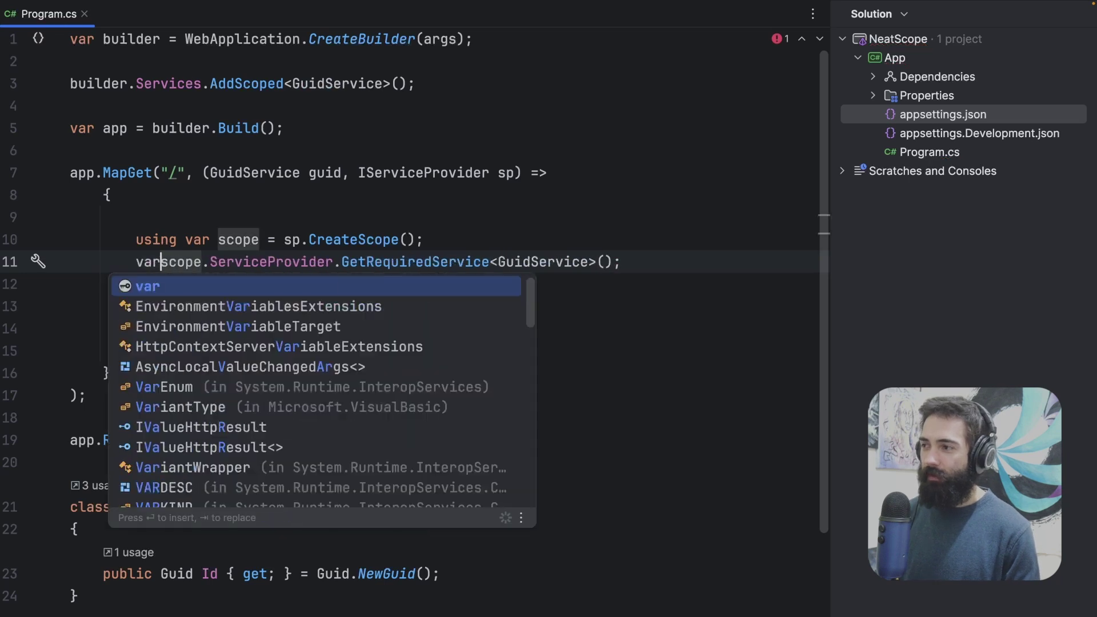
pyautogui.write(' guid')
pyautogui.press('Return')
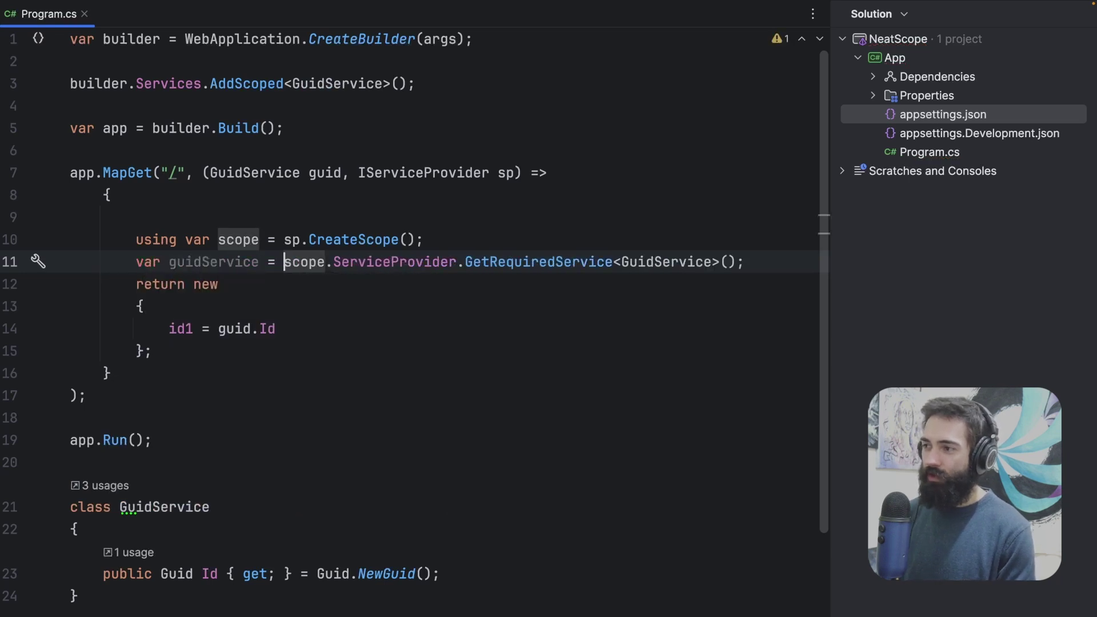
pyautogui.press('Home')
pyautogui.hotkey('ctrl', 'Right')
pyautogui.hotkey('ctrl', 'shift', 'Right')
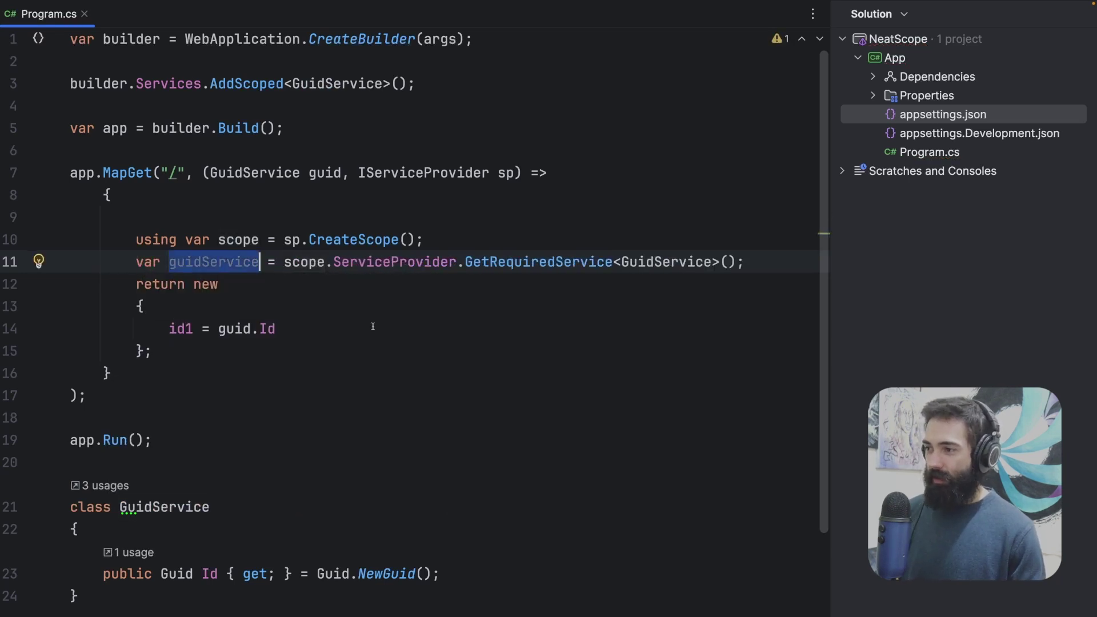
# - Add id2 = guidService.Id by duplicating the id1 line, then start dotnet run
pyautogui.click(373, 326)
pyautogui.write(',')
pyautogui.hotkey('ctrl', 'd')
pyautogui.press('Left')
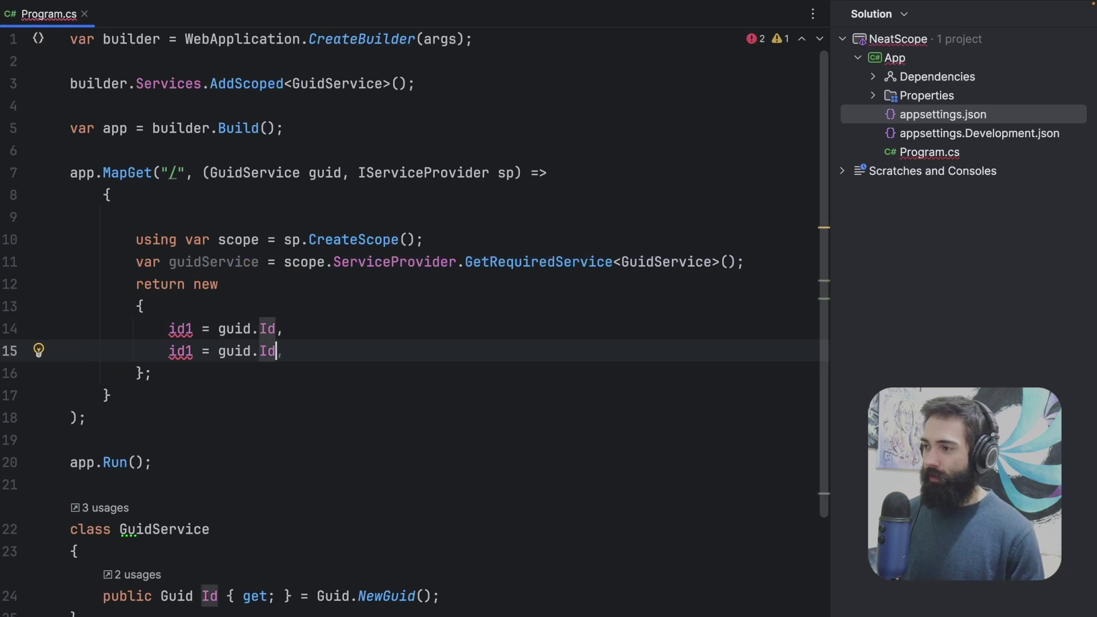
pyautogui.press('Home')
pyautogui.hotkey('ctrl', 'Right')
pyautogui.hotkey('ctrl', 'Left')
pyautogui.hotkey('ctrl', 'Left')
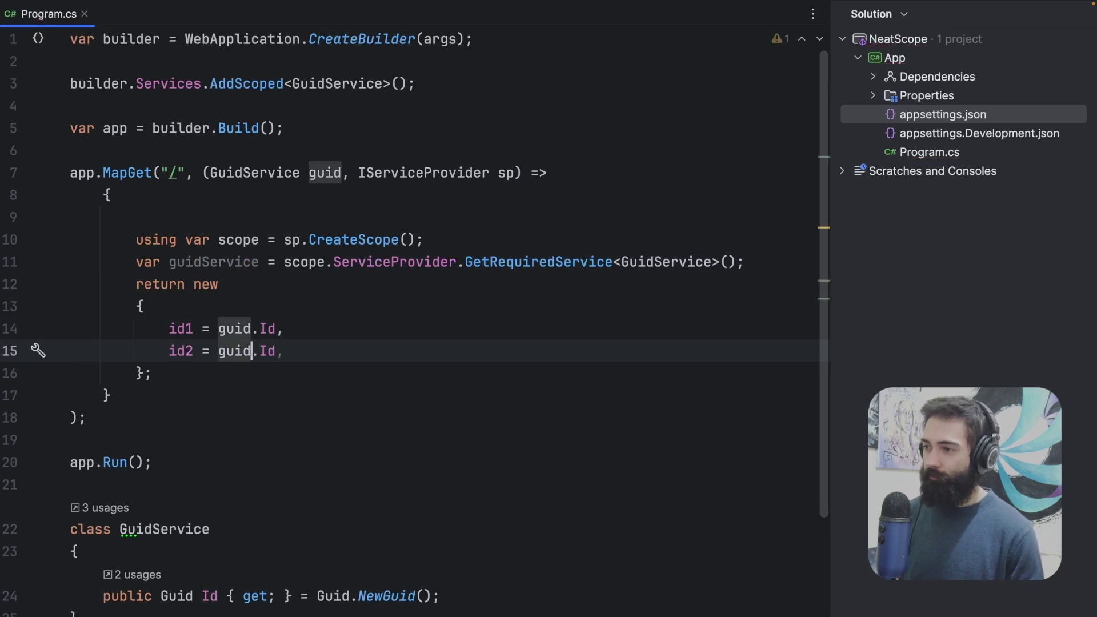
pyautogui.hotkey('ctrl', 'Delete')
pyautogui.write('guidService')
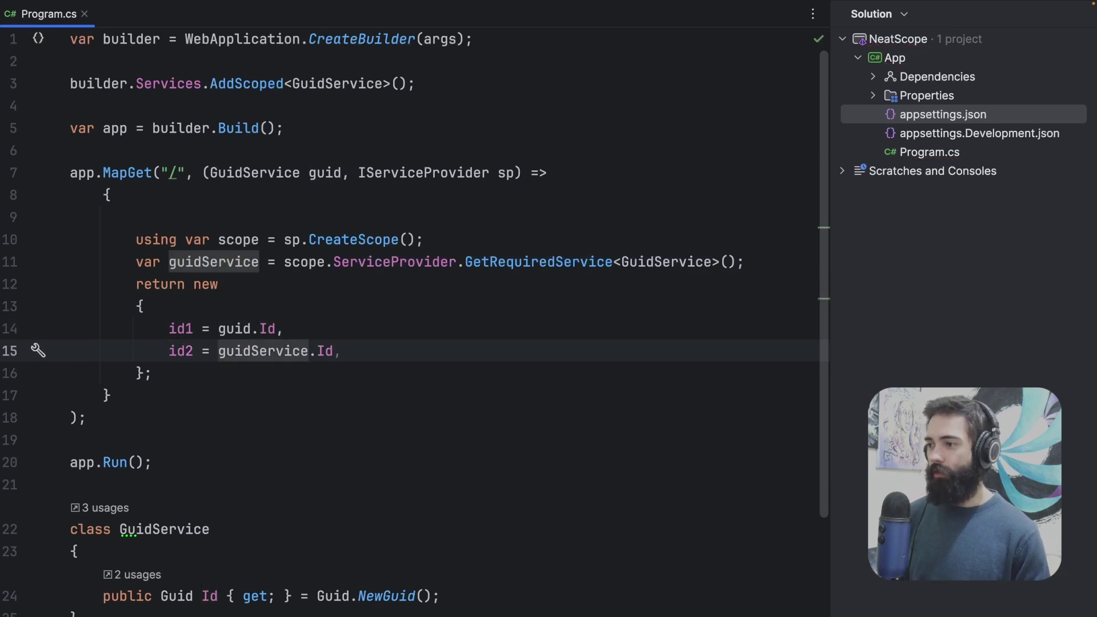
pyautogui.hotkey('alt', 'F12')
pyautogui.write('dotnet run')
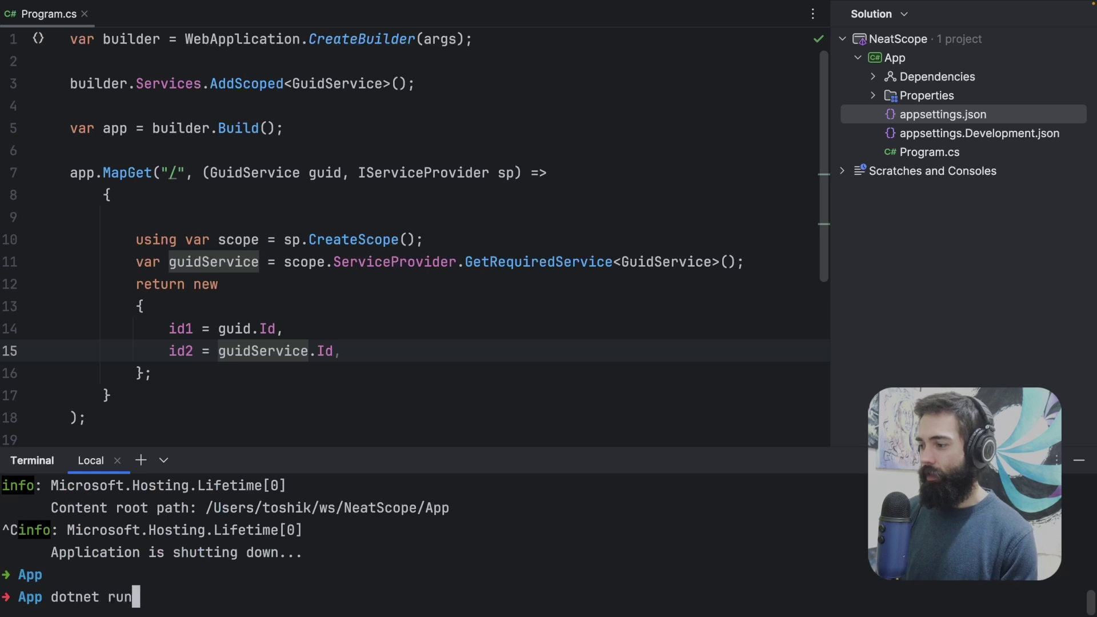
pyautogui.press('Return')
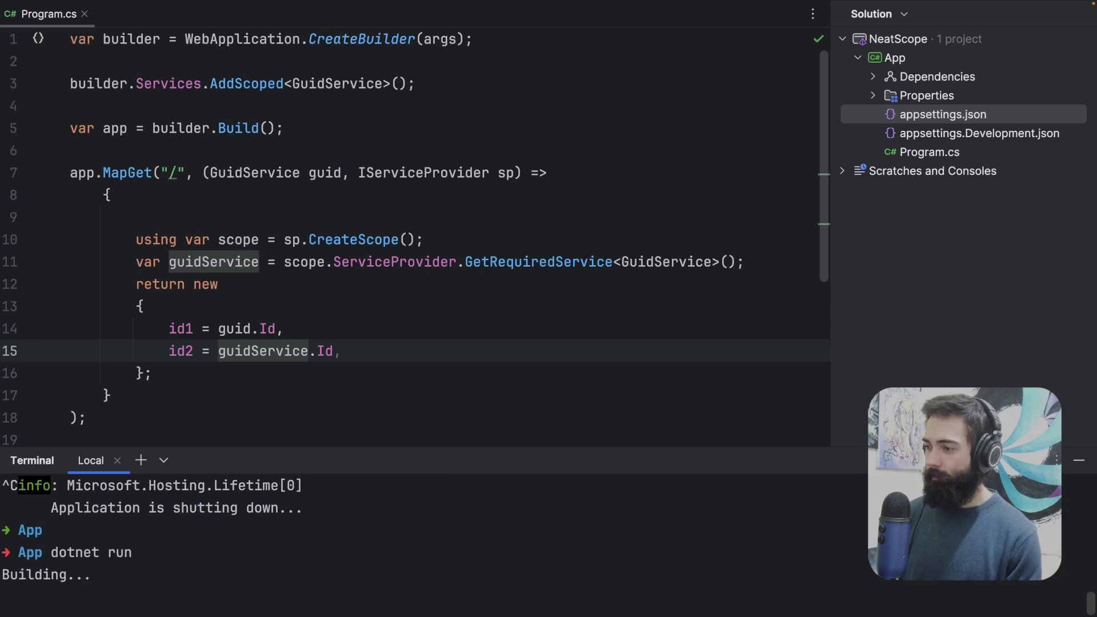
# - Reload localhost:5109 and highlight the differing id1 and id2 GUIDs
pyautogui.hotkey('ctrl', 'r')
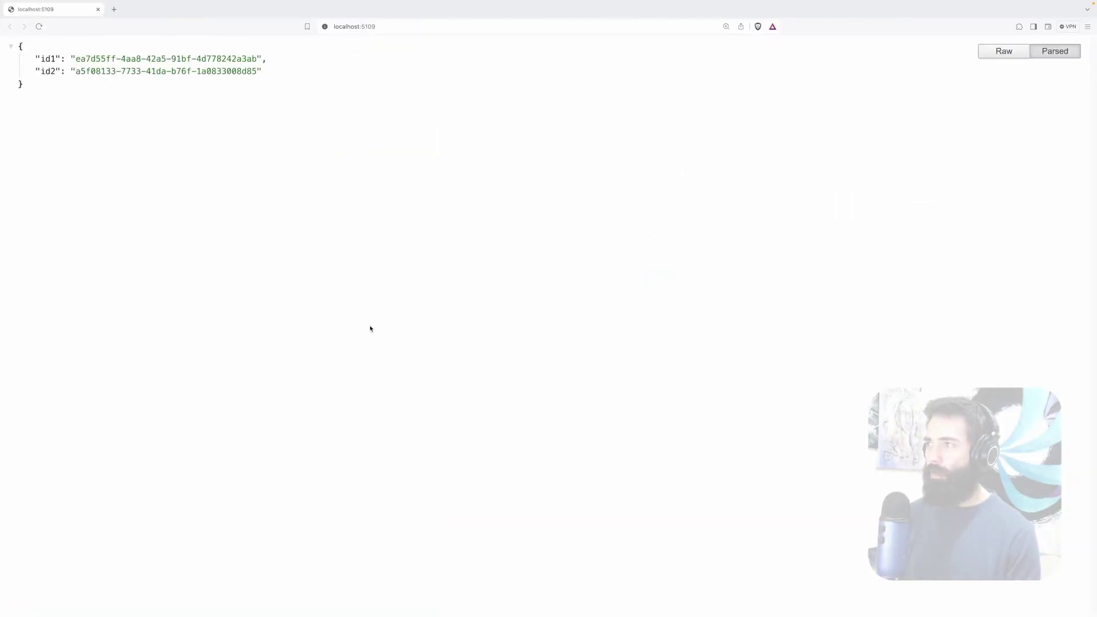
pyautogui.moveTo(84, 44); pyautogui.dragTo(255, 100)
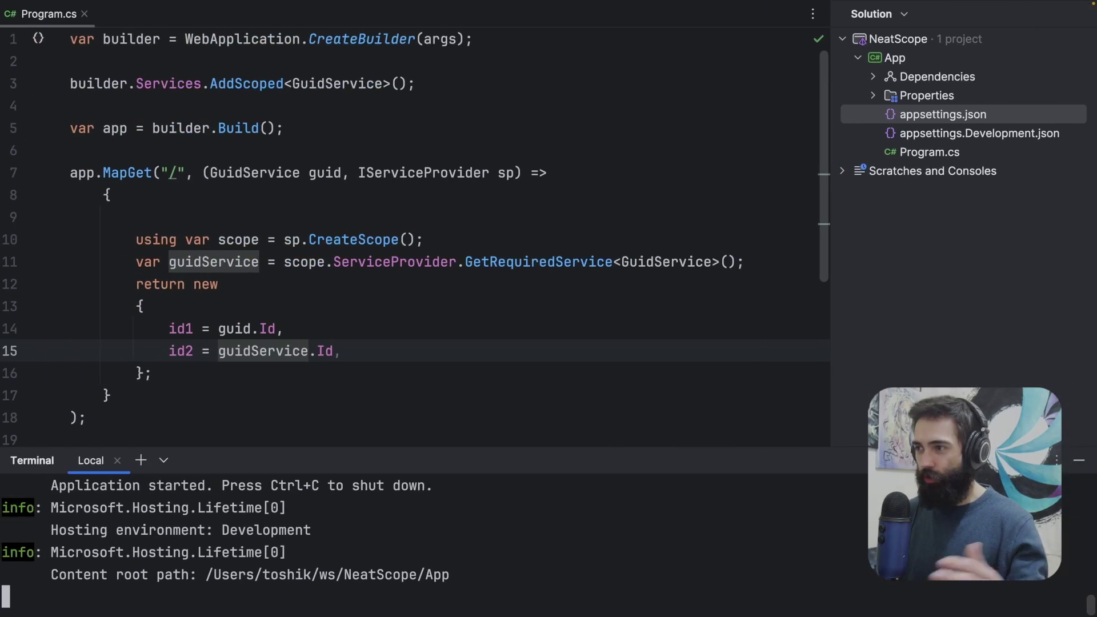
# - Close the terminal and delete the blank line above the scope creation
pyautogui.click(359, 286)
pyautogui.hotkey('alt', 'F12')
pyautogui.click(257, 217)
pyautogui.press('BackSpace')
# - Highlight the IServiceProvider parameter and scope code while reviewing the endpoint
pyautogui.moveTo(300, 216); pyautogui.dragTo(321, 378)
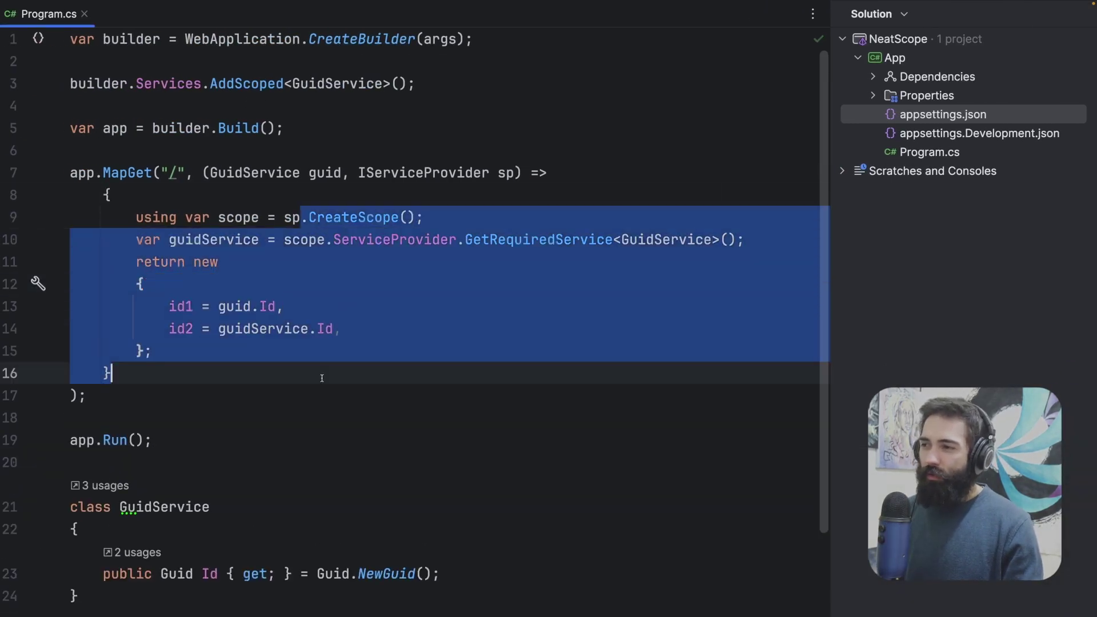
pyautogui.click(392, 333)
pyautogui.moveTo(378, 195); pyautogui.dragTo(366, 360)
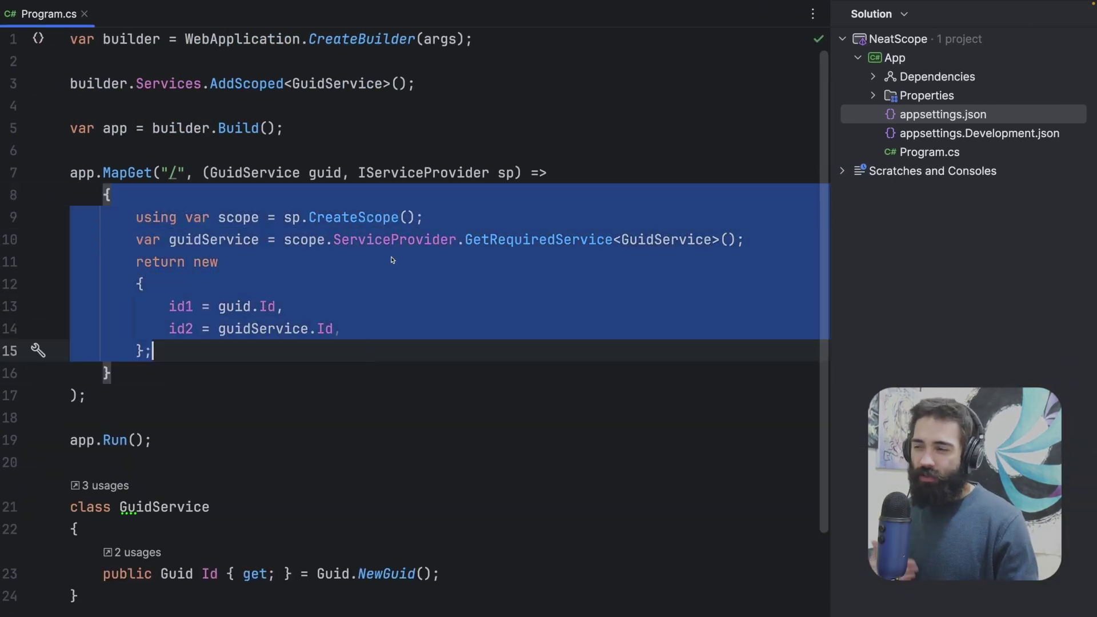
pyautogui.moveTo(367, 173); pyautogui.dragTo(497, 172)
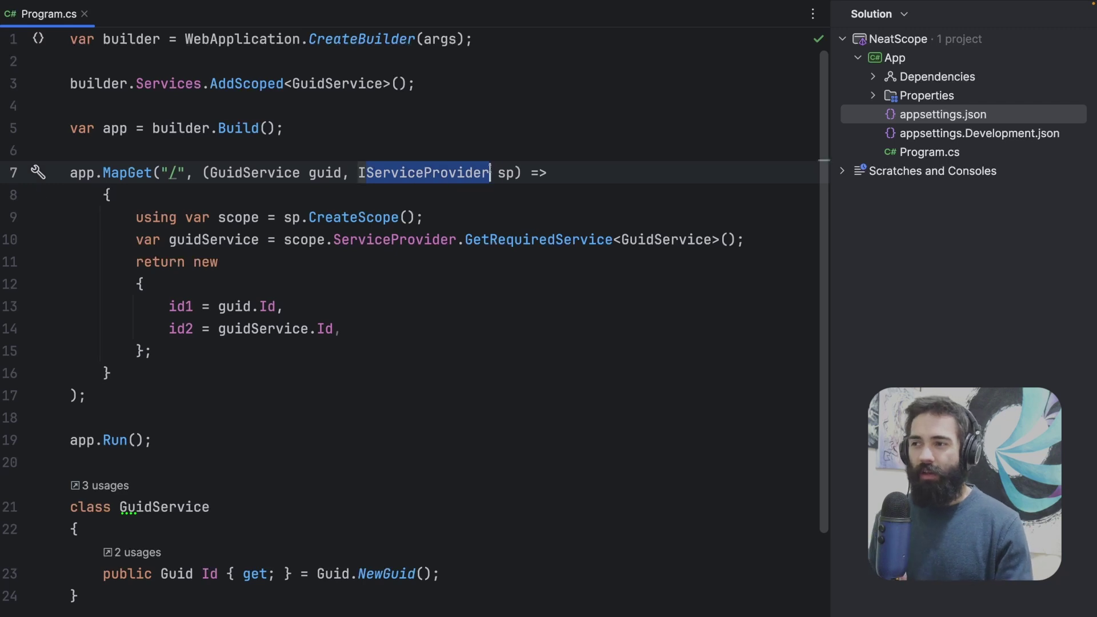
pyautogui.click(417, 217)
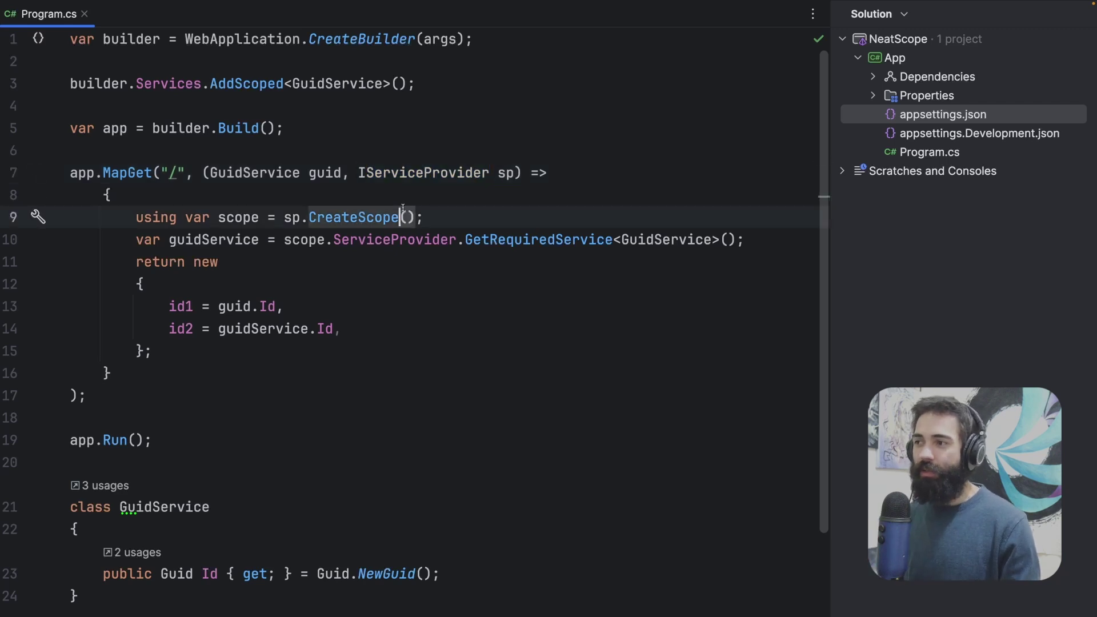
pyautogui.moveTo(424, 218); pyautogui.dragTo(460, 251)
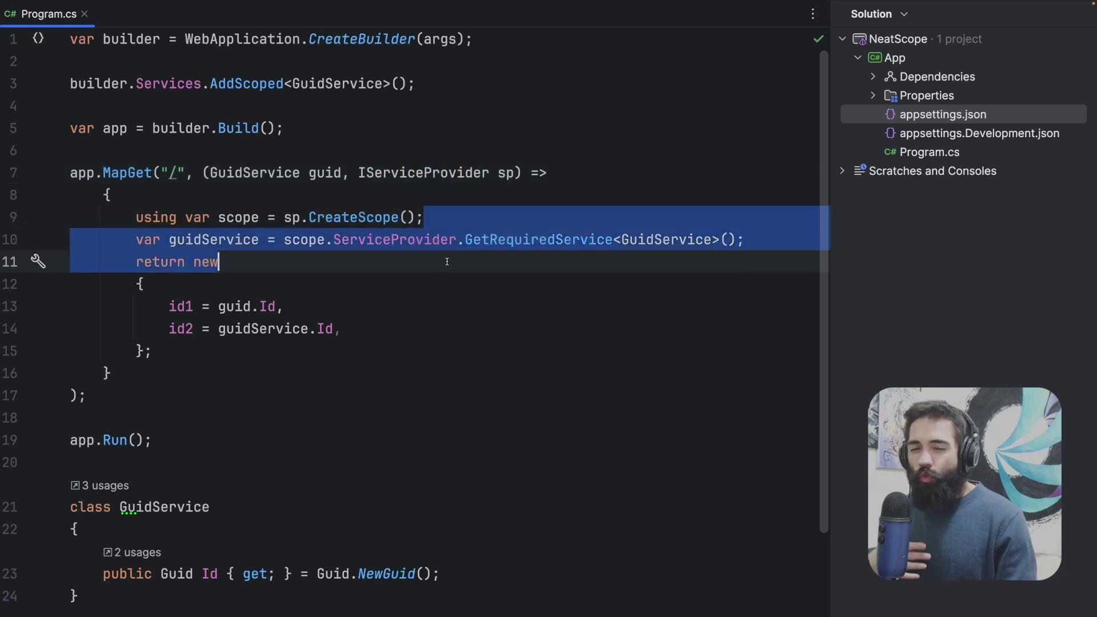
pyautogui.click(507, 153)
pyautogui.moveTo(369, 172)
pyautogui.mouseDown()
pyautogui.moveTo(285, 276)
pyautogui.moveTo(258, 262)
pyautogui.mouseUp()
pyautogui.click(394, 286)
pyautogui.scroll(-2, 233, 426)
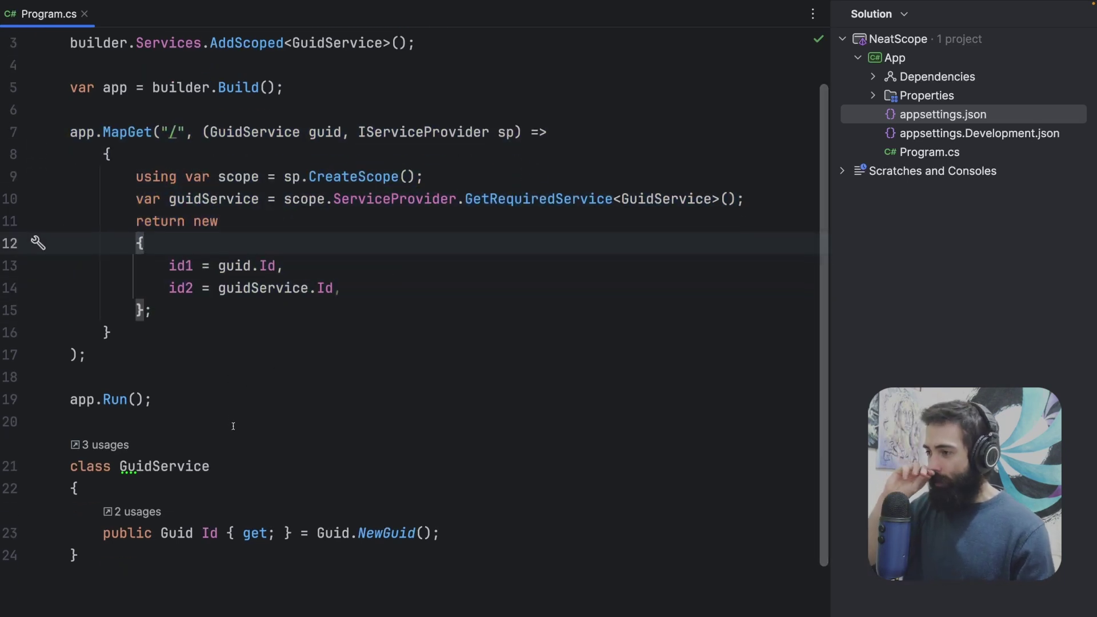
# - Write interface IScoped<T> { T Service { get; } } below app.Run(), leaving blank lines after
pyautogui.click(233, 426)
pyautogui.press('Return')
pyautogui.press('Return')
pyautogui.press('Return')
pyautogui.press('Up')
pyautogui.press('Up')
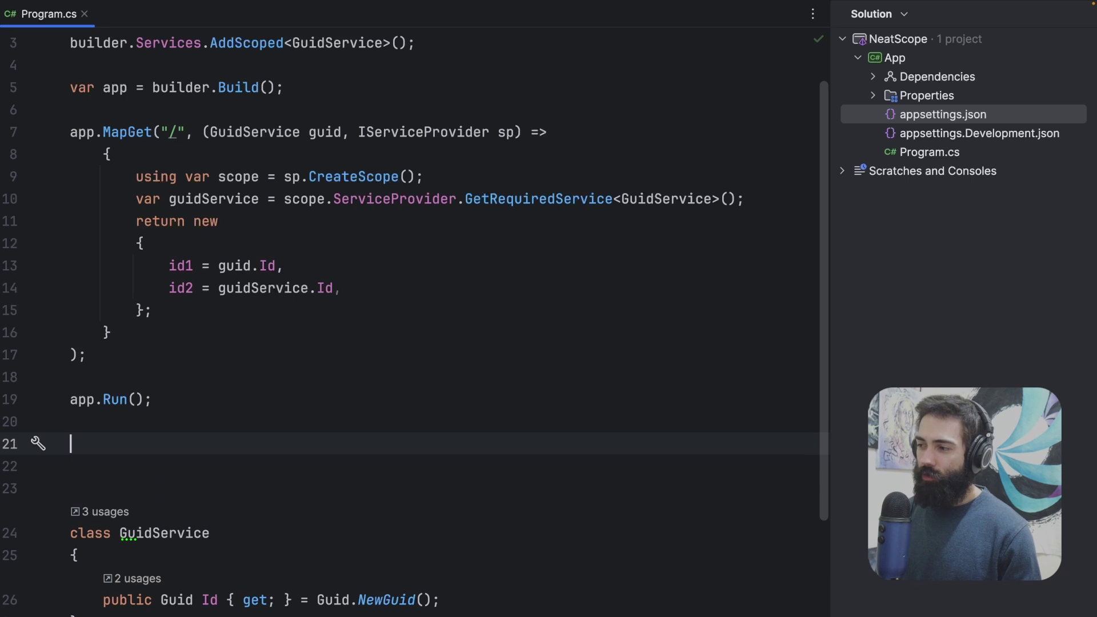
pyautogui.write('int')
pyautogui.press('Down')
pyautogui.press('Return')
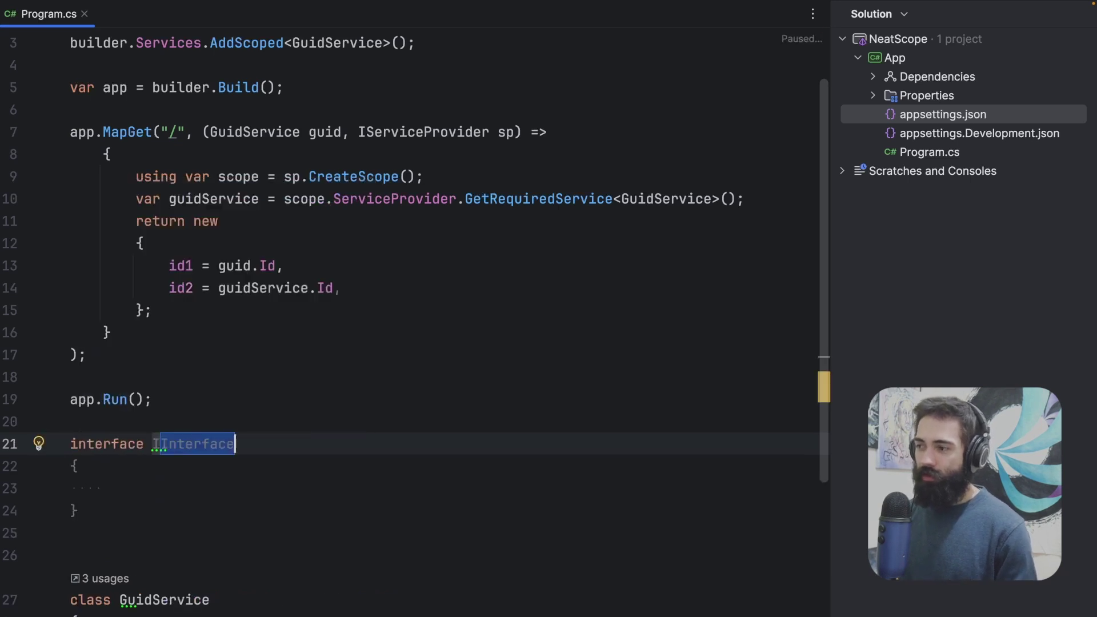
pyautogui.write('Scoped<>')
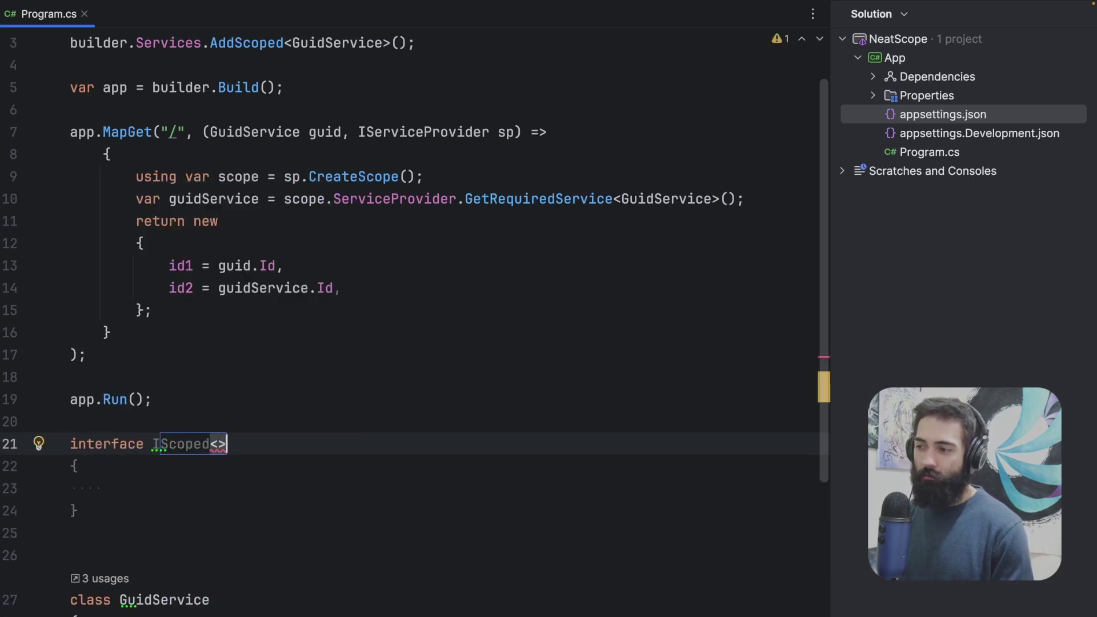
pyautogui.write('T')
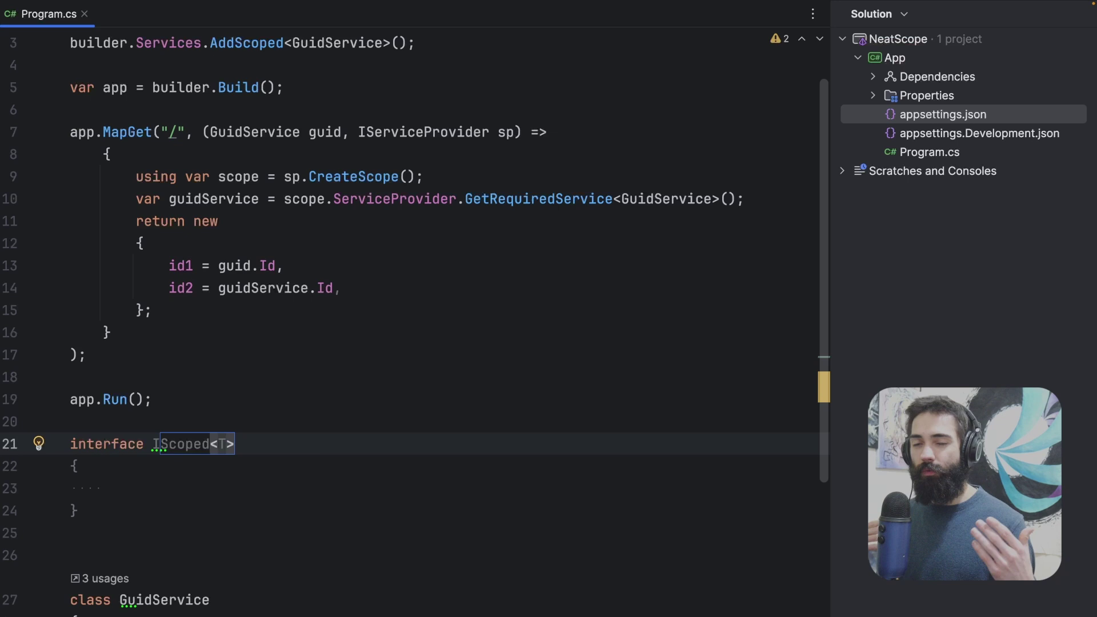
pyautogui.press('Return')
pyautogui.write('T')
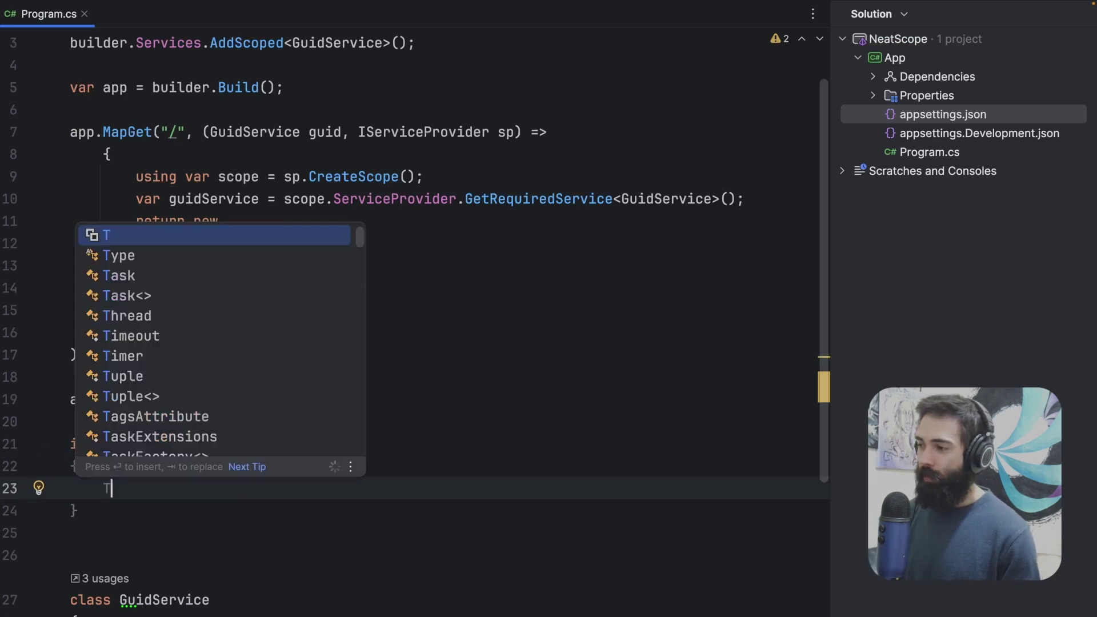
pyautogui.write(' Service ')
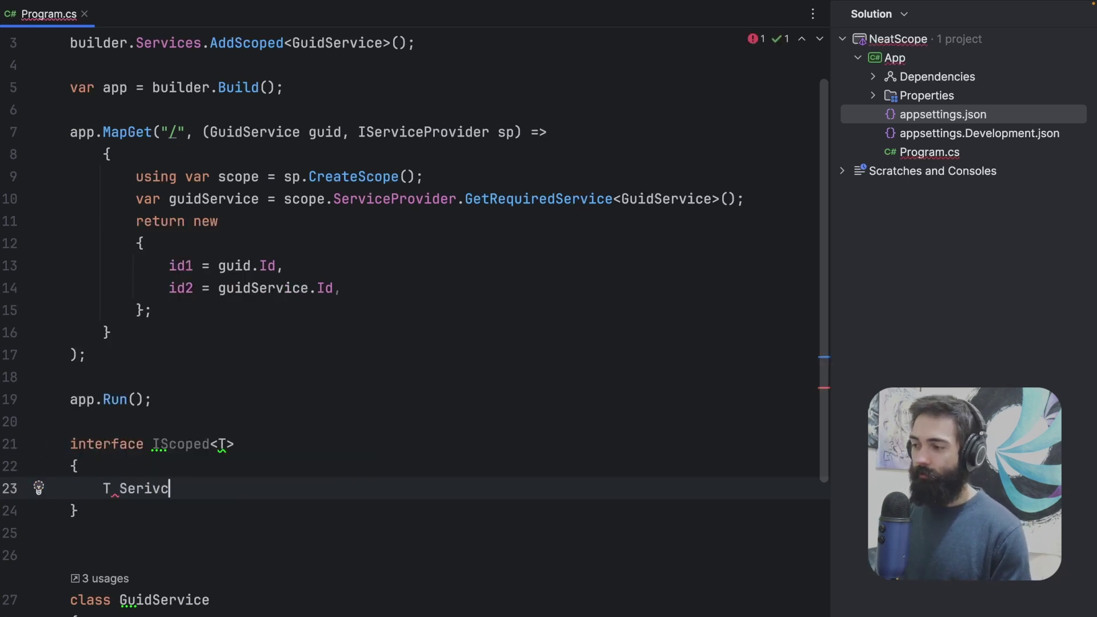
pyautogui.write('{ ')
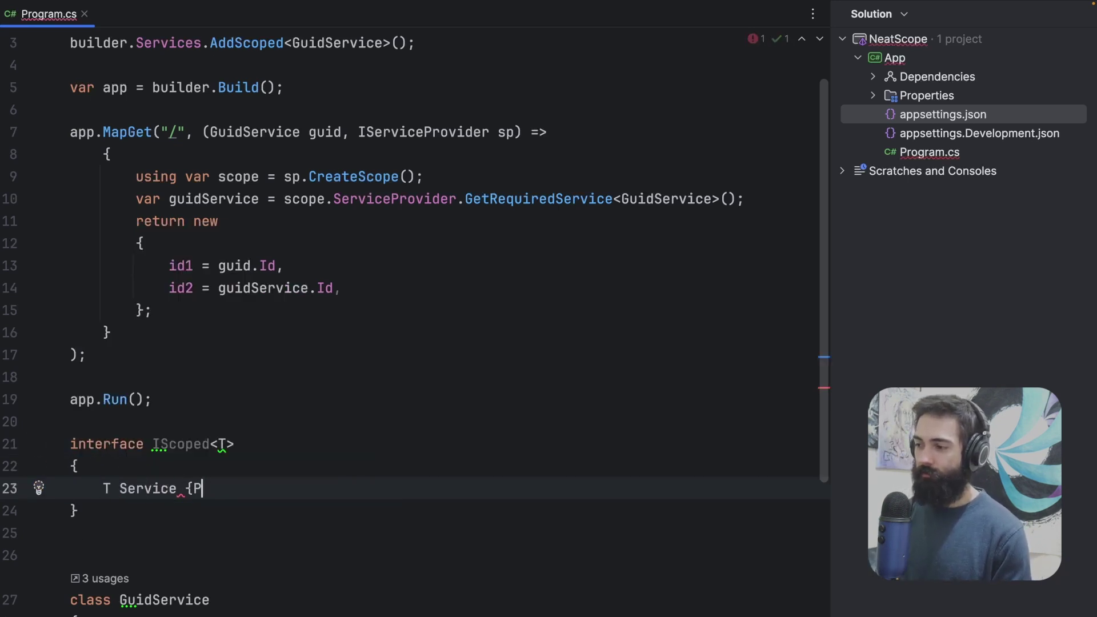
pyautogui.write('get;')
pyautogui.press('Down')
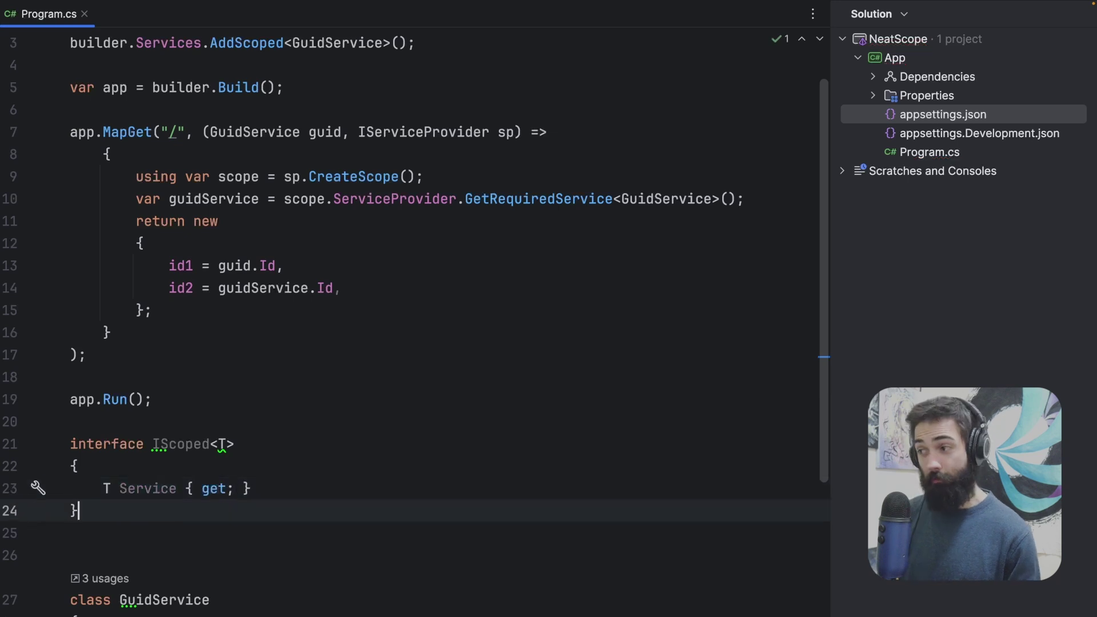
pyautogui.press('Down')
pyautogui.press('Down')
pyautogui.press('Return')
pyautogui.press('Up')
pyautogui.scroll(-1, 271, 433)
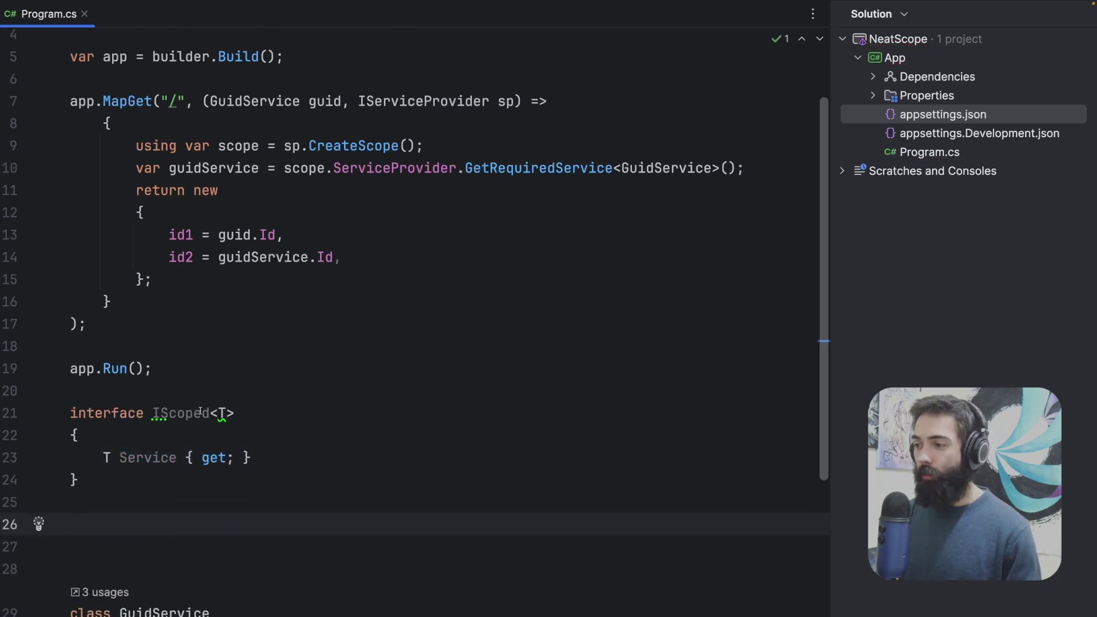
# - Write class Scoped<T> : IScoped<T> and generate public T Service { get; } via Implement missing members
pyautogui.click(185, 413)
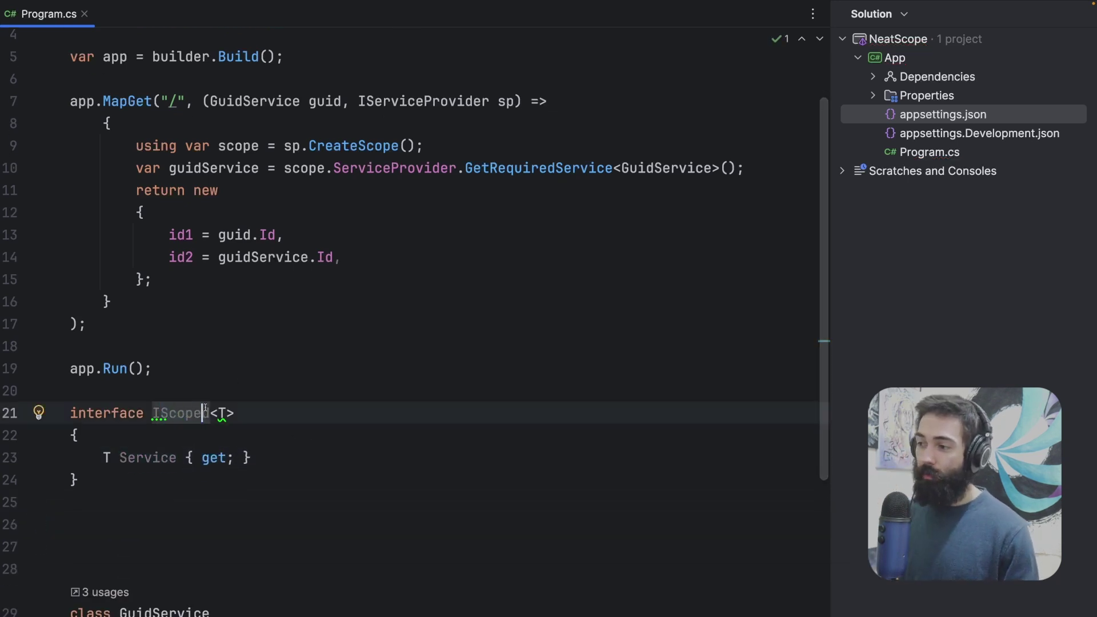
pyautogui.click(134, 525)
pyautogui.write('cl')
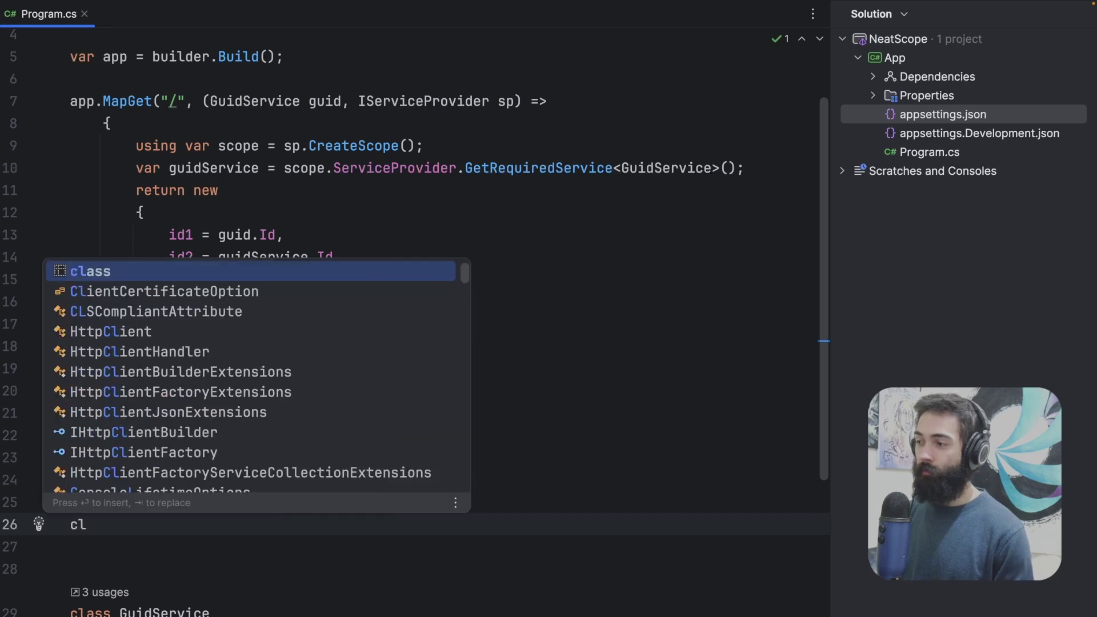
pyautogui.press('Return')
pyautogui.write('Scoped<>')
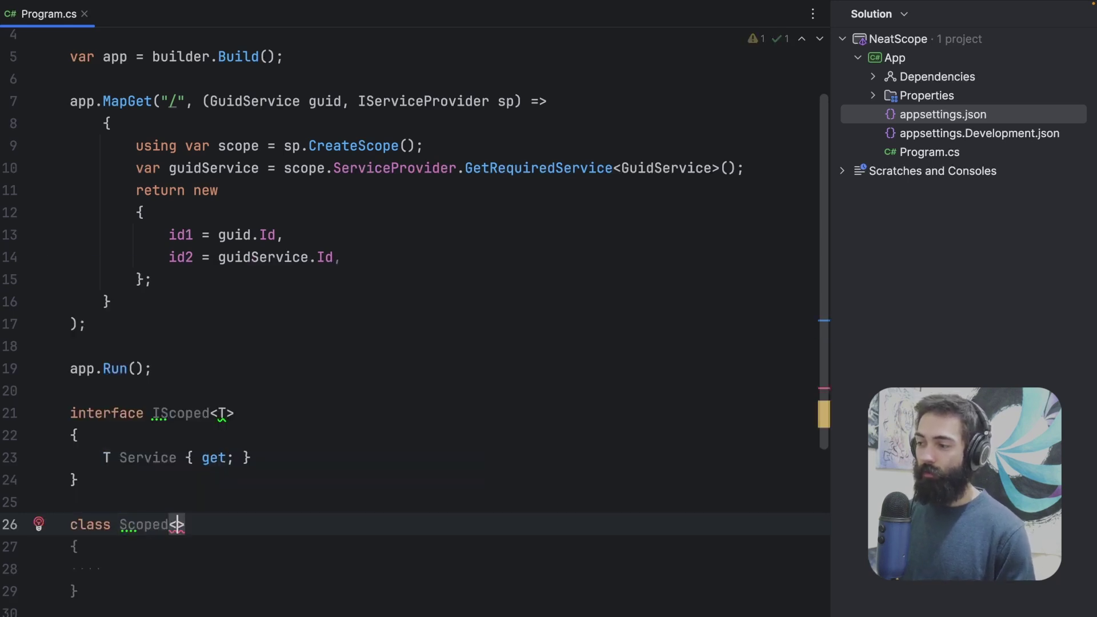
pyautogui.write(': I')
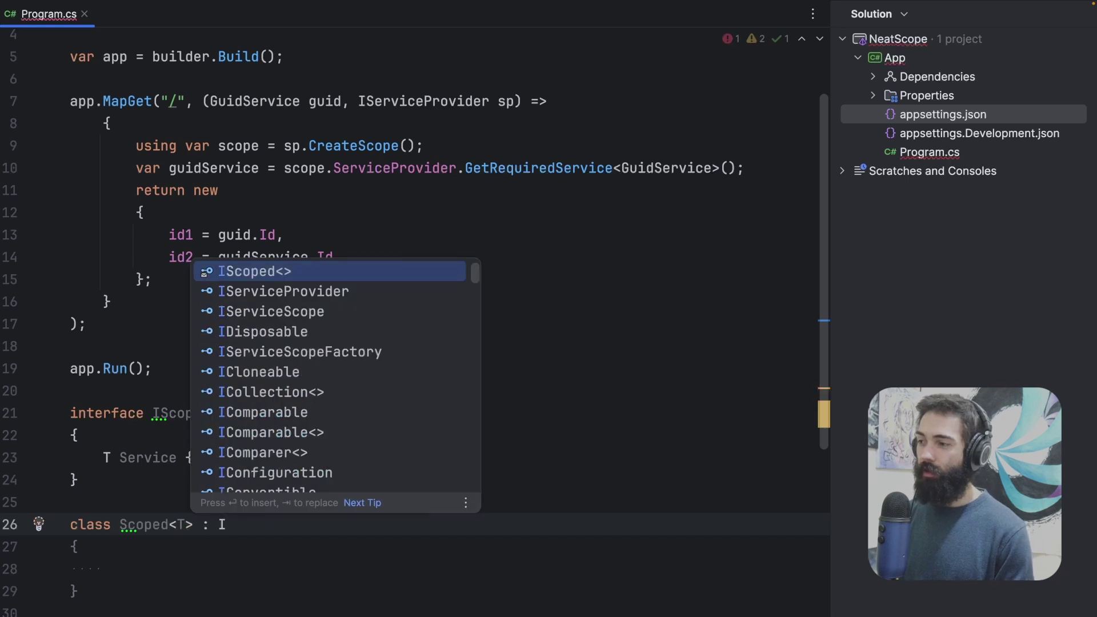
pyautogui.press('Return')
pyautogui.write('T>')
pyautogui.press('Escape')
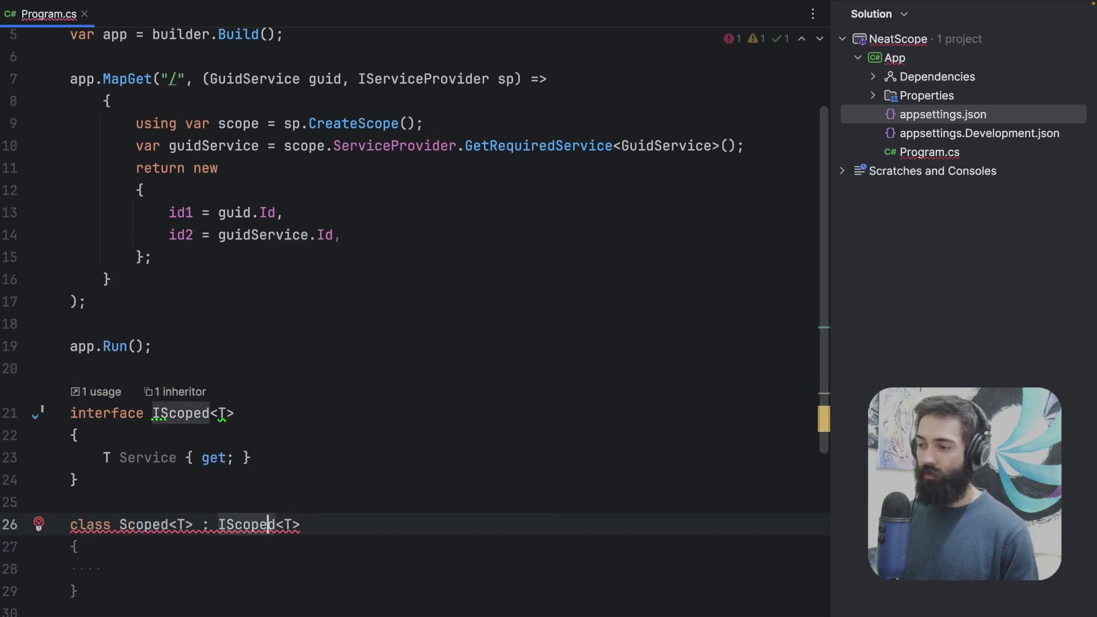
pyautogui.hotkey('alt', 'Return')
pyautogui.press('Return')
pyautogui.scroll(-2, 141, 507)
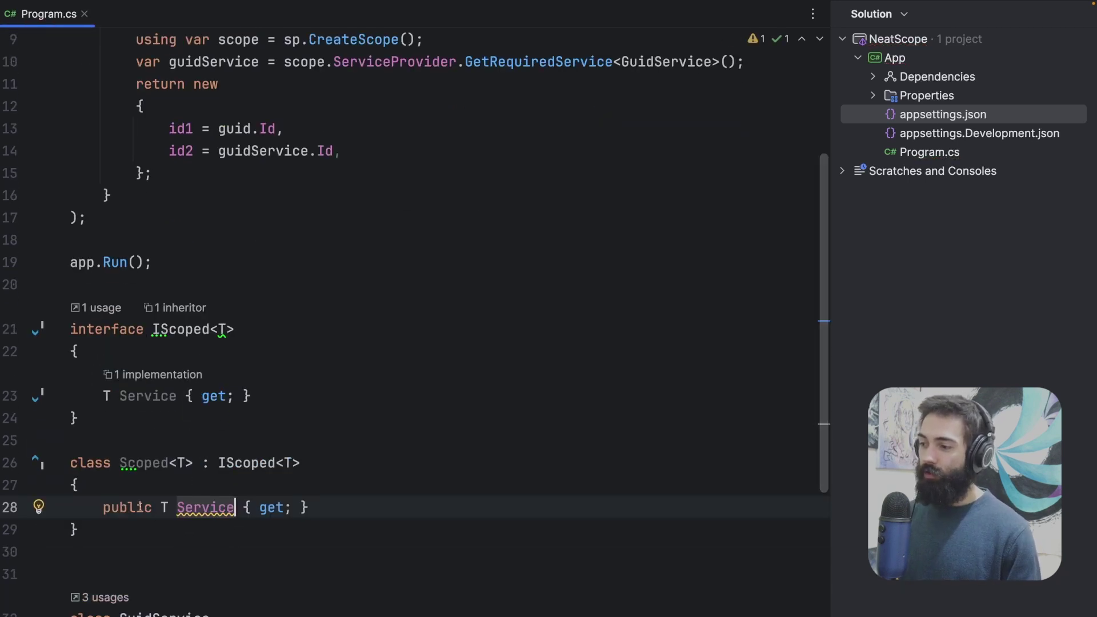
pyautogui.moveTo(152, 507); pyautogui.dragTo(210, 507)
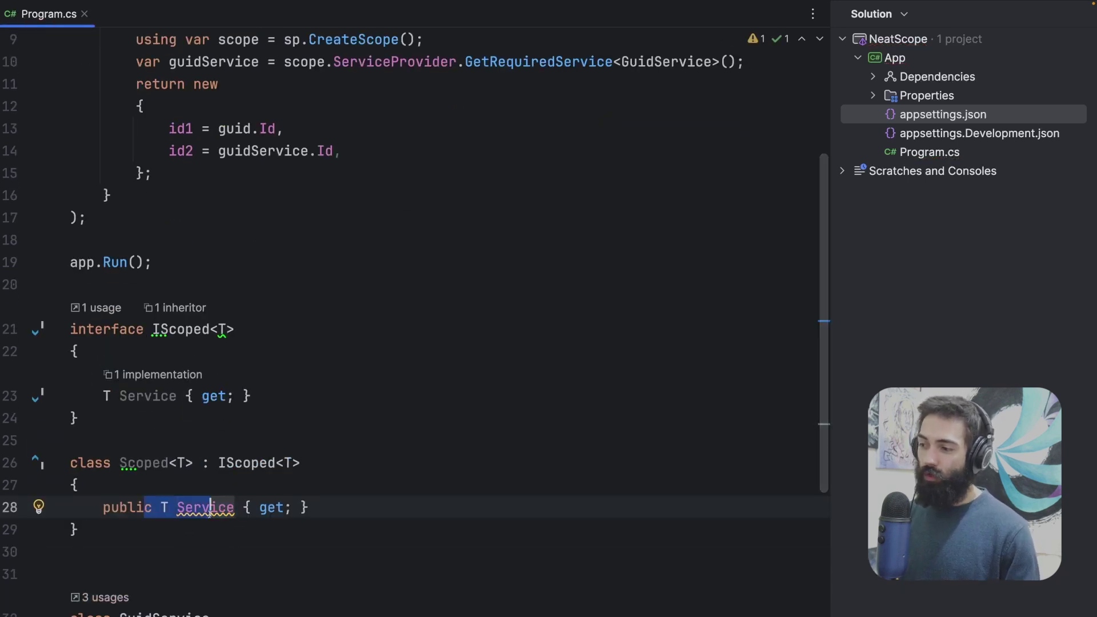
pyautogui.click(333, 512)
pyautogui.scroll(2, 336, 375)
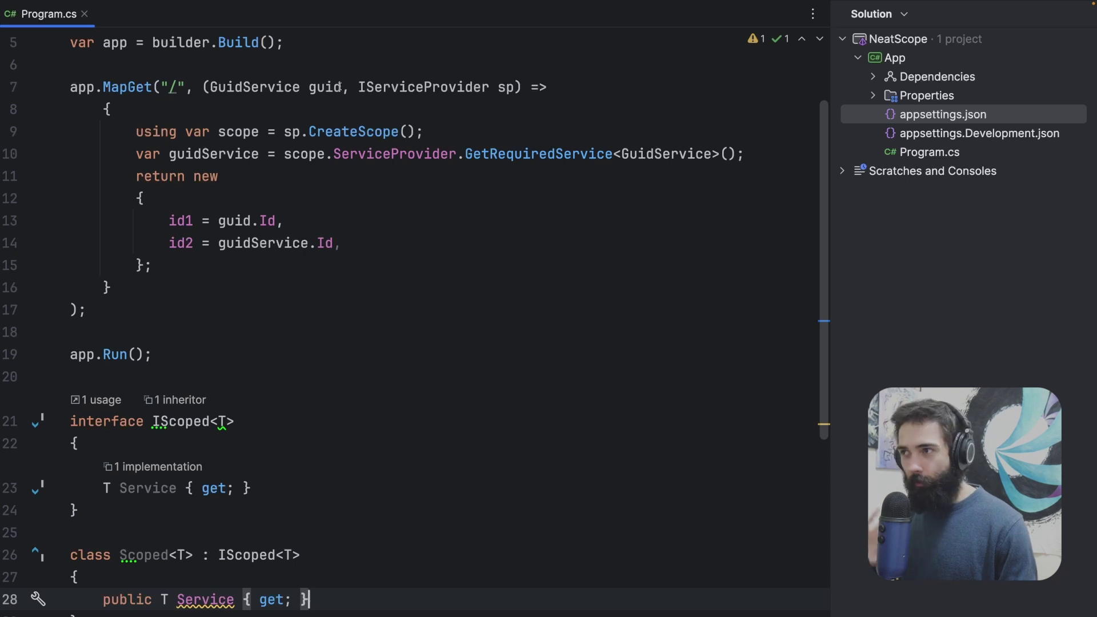
# - Give Scoped<T> an IServiceProvider constructor parameter
pyautogui.moveTo(359, 87); pyautogui.dragTo(487, 86)
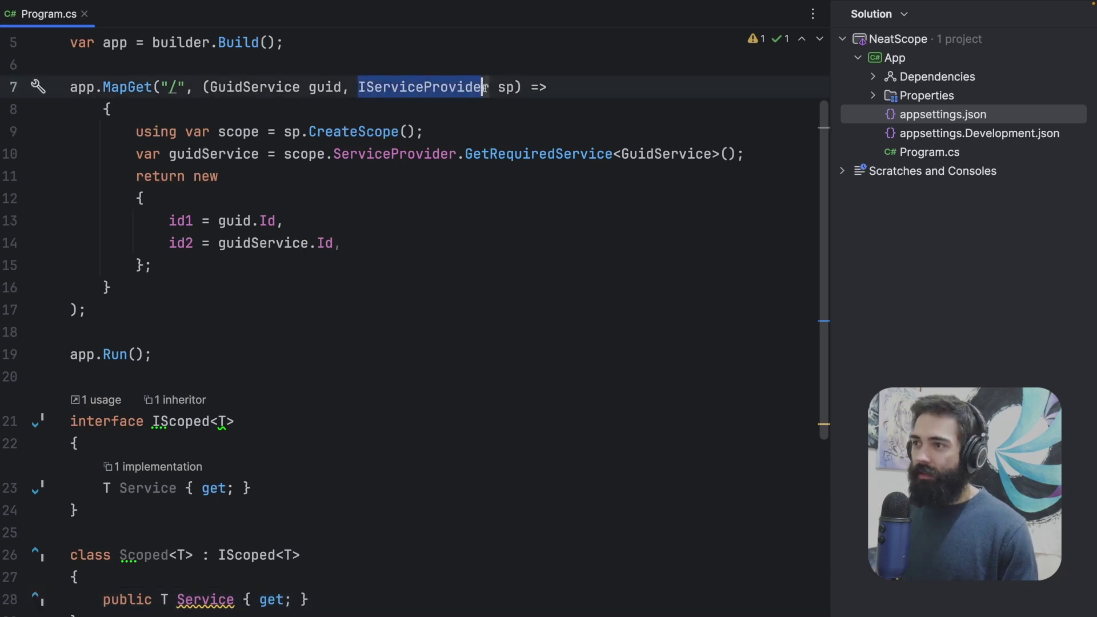
pyautogui.click(193, 558)
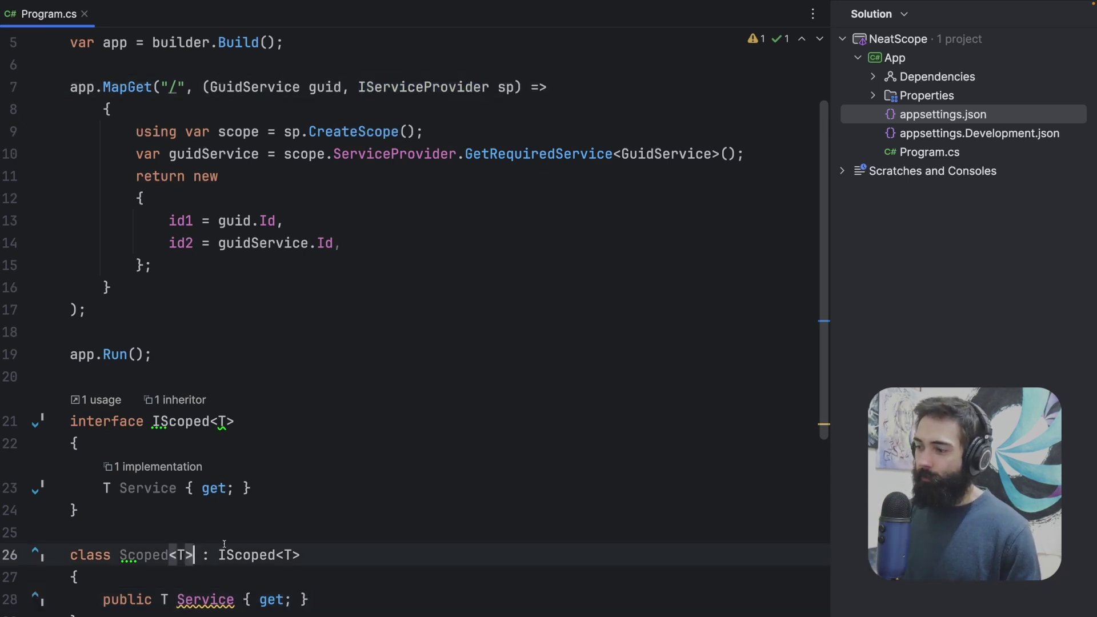
pyautogui.write('(')
pyautogui.write('IServiceProvider')
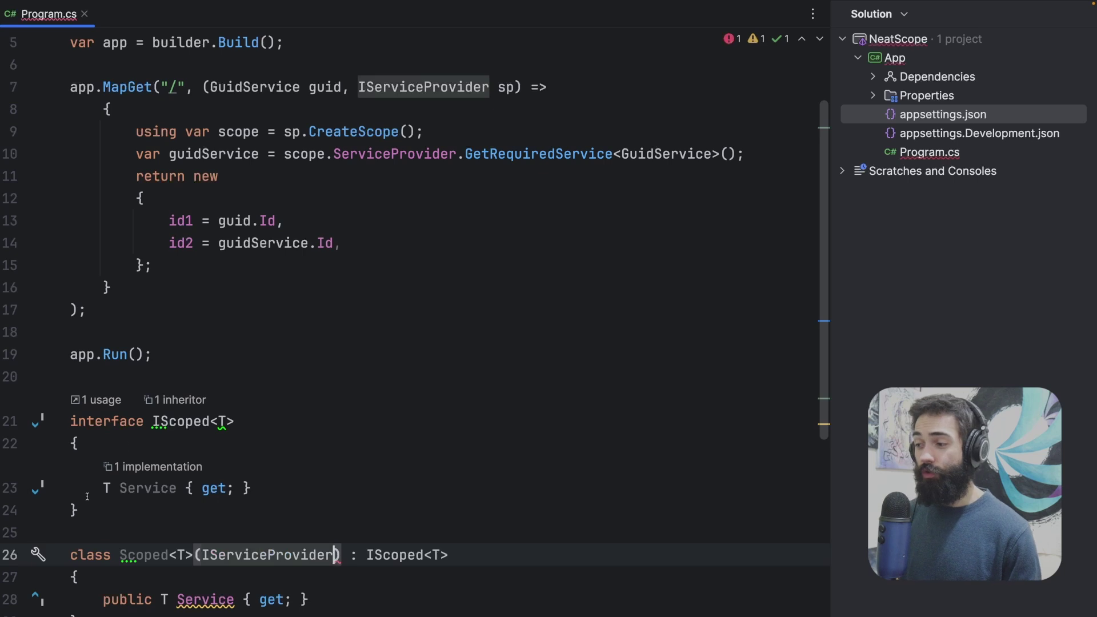
pyautogui.scroll(-2, 280, 485)
pyautogui.write('serviceProvider')
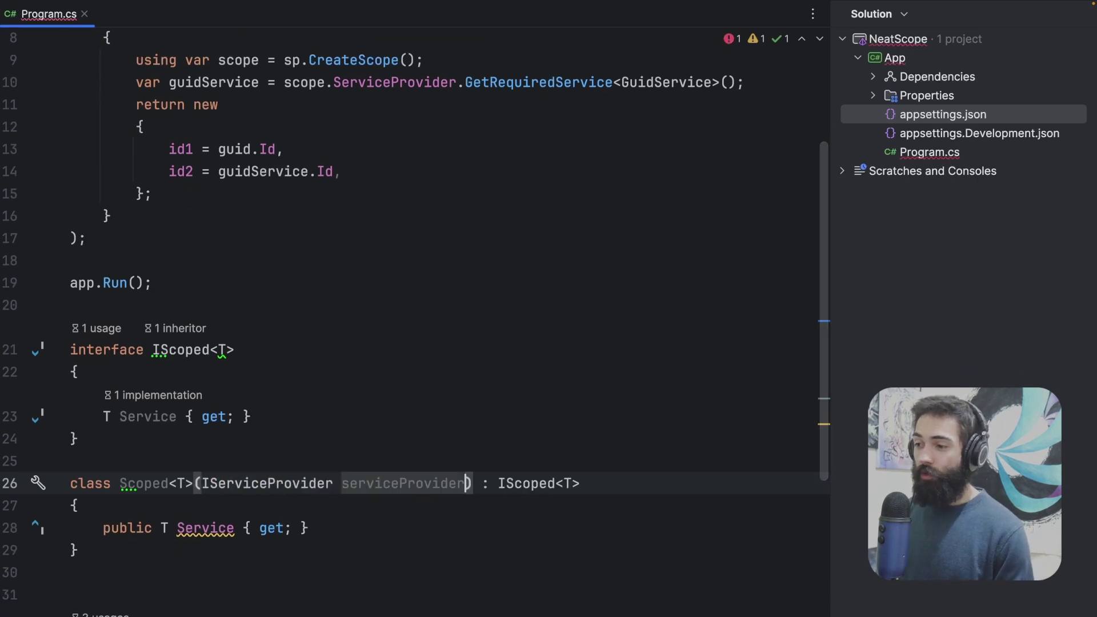
# - Strip the Service property's get accessor block, leaving it ready for an expression body
pyautogui.doubleClick(206, 528)
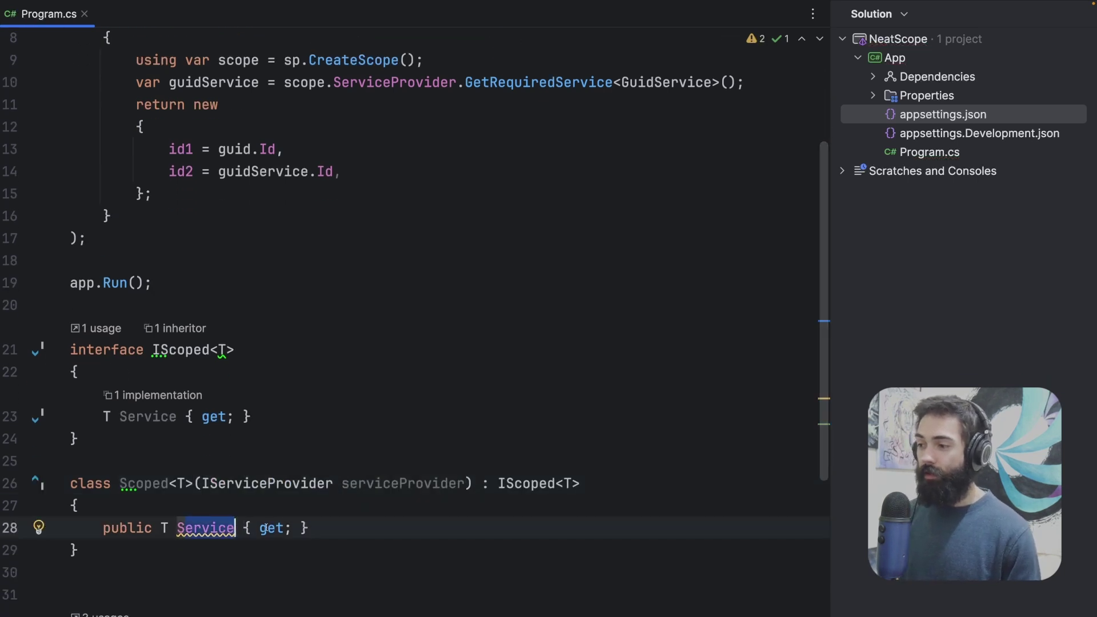
pyautogui.press('End')
pyautogui.press('BackSpace')
pyautogui.press('BackSpace')
pyautogui.press('BackSpace')
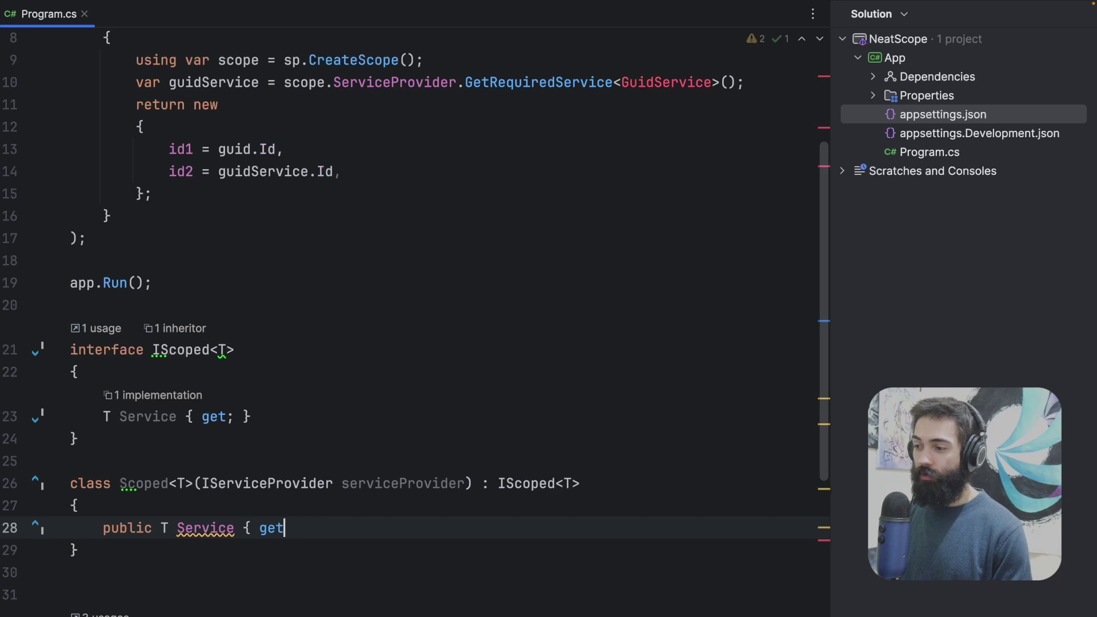
pyautogui.press('BackSpace')
pyautogui.press('BackSpace')
pyautogui.press('BackSpace')
pyautogui.press('BackSpace')
pyautogui.press('BackSpace')
pyautogui.write('=>')
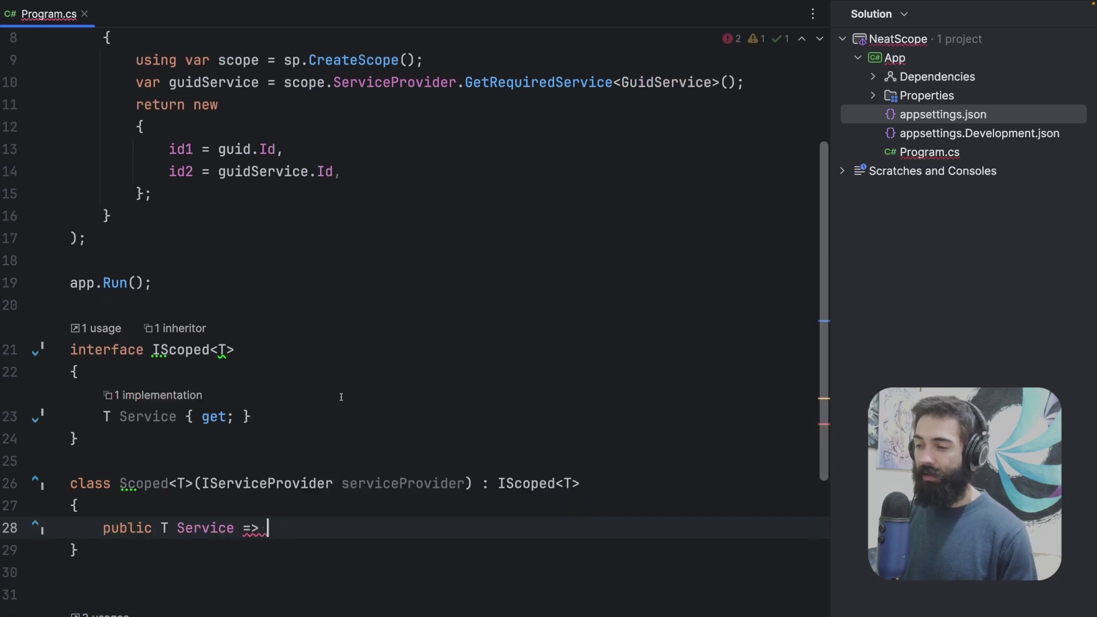
# - Move the CreateScope-based GuidService resolution into the Service property's expression body
pyautogui.moveTo(281, 60); pyautogui.dragTo(422, 60)
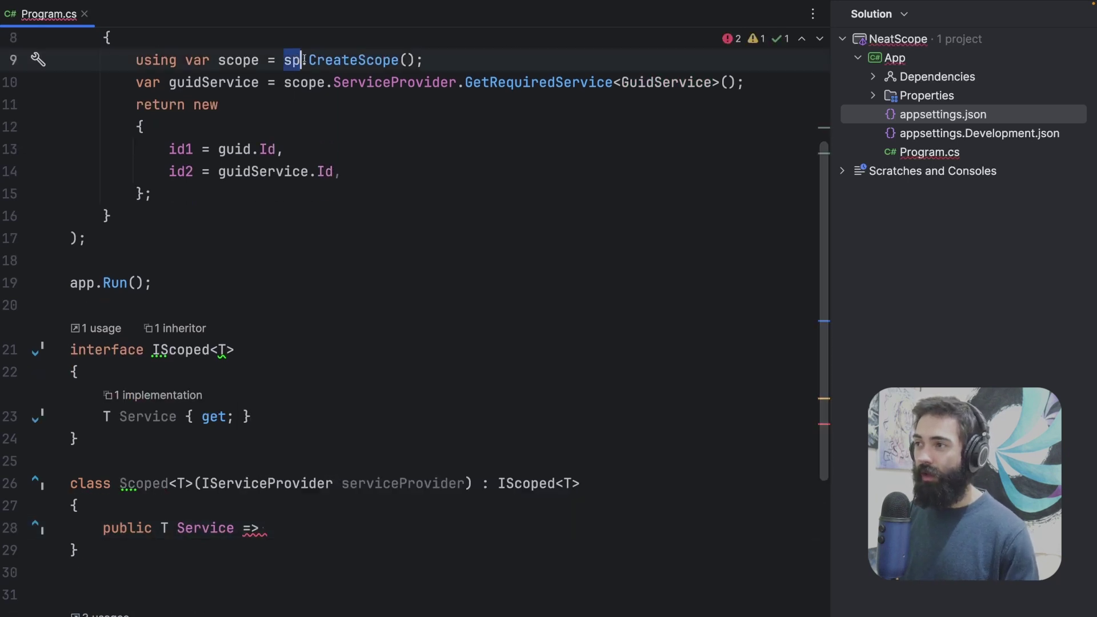
pyautogui.hotkey('ctrl', 'x')
pyautogui.doubleClick(302, 83)
pyautogui.hotkey('ctrl', 'v')
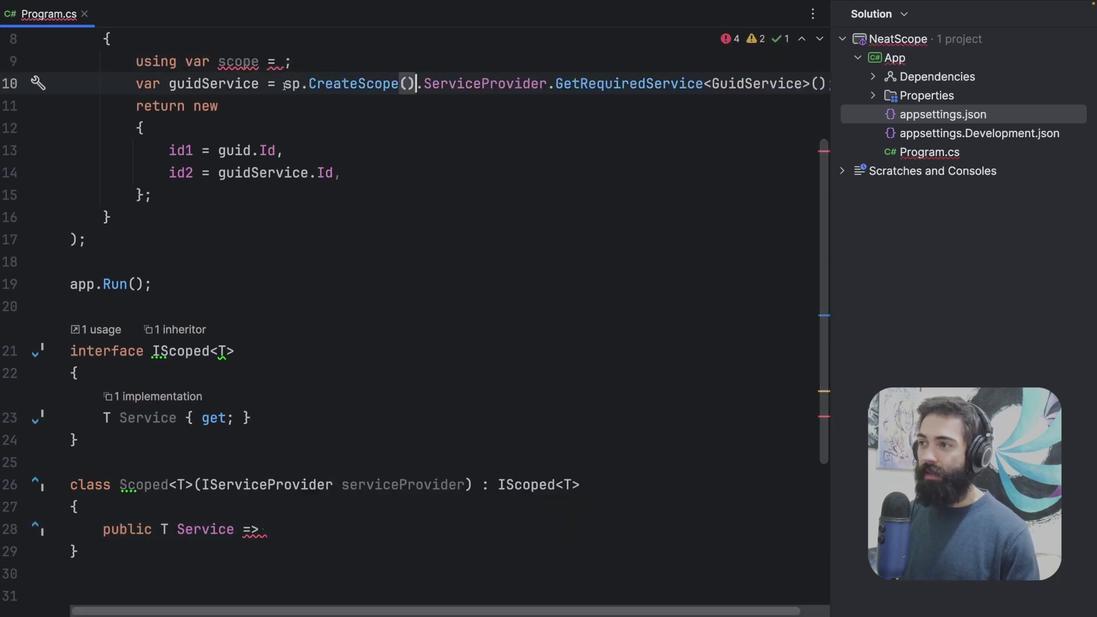
pyautogui.moveTo(283, 84); pyautogui.dragTo(781, 83)
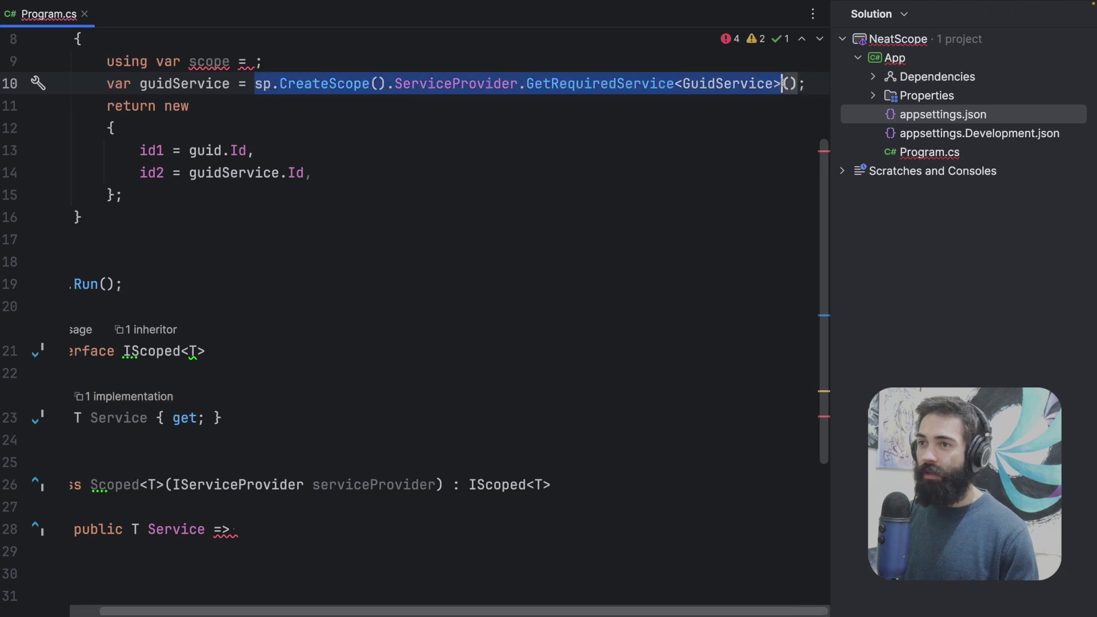
pyautogui.hotkey('ctrl', 'x')
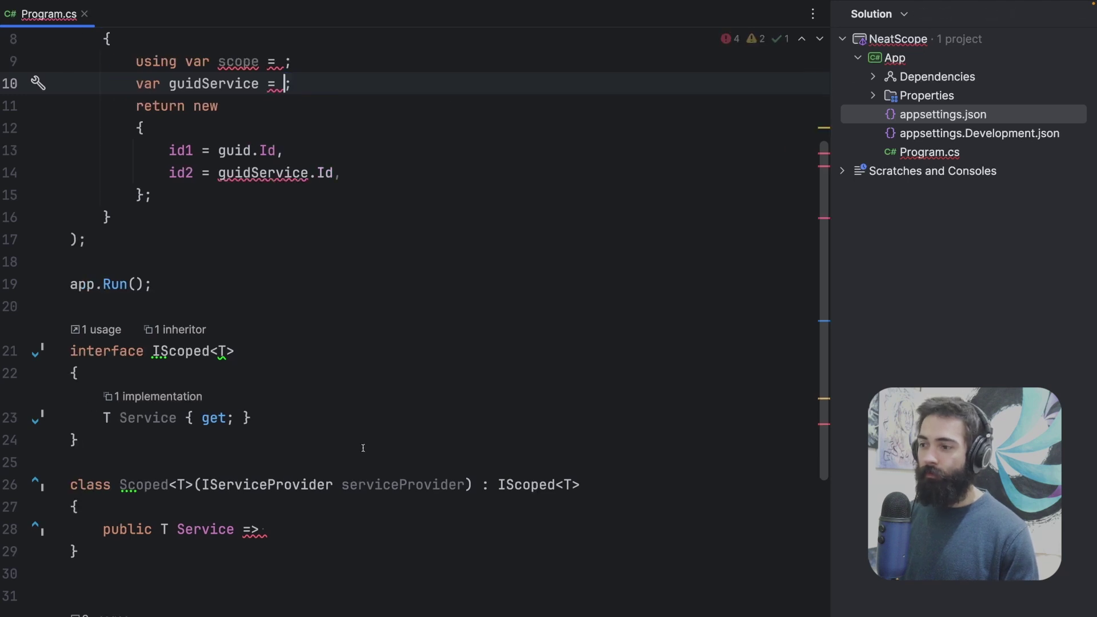
pyautogui.click(291, 529)
pyautogui.hotkey('ctrl', 'v')
pyautogui.write(';')
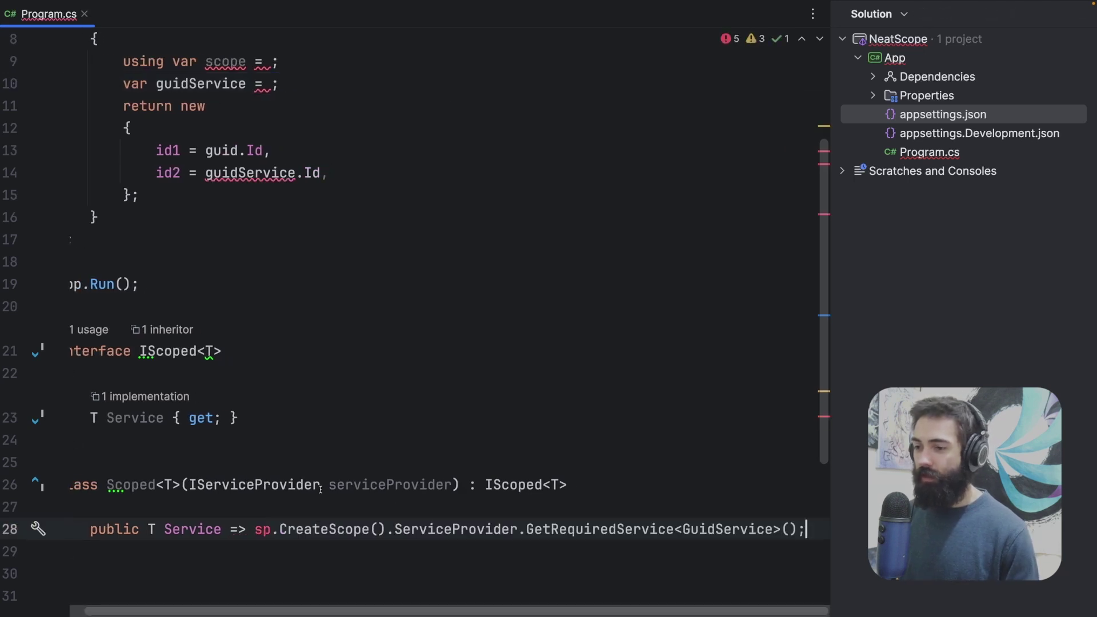
pyautogui.scroll(-2, 321, 488)
pyautogui.hscroll(-1, 383, 378)
# - Use serviceProvider instead of sp in the Service property
pyautogui.click(383, 378)
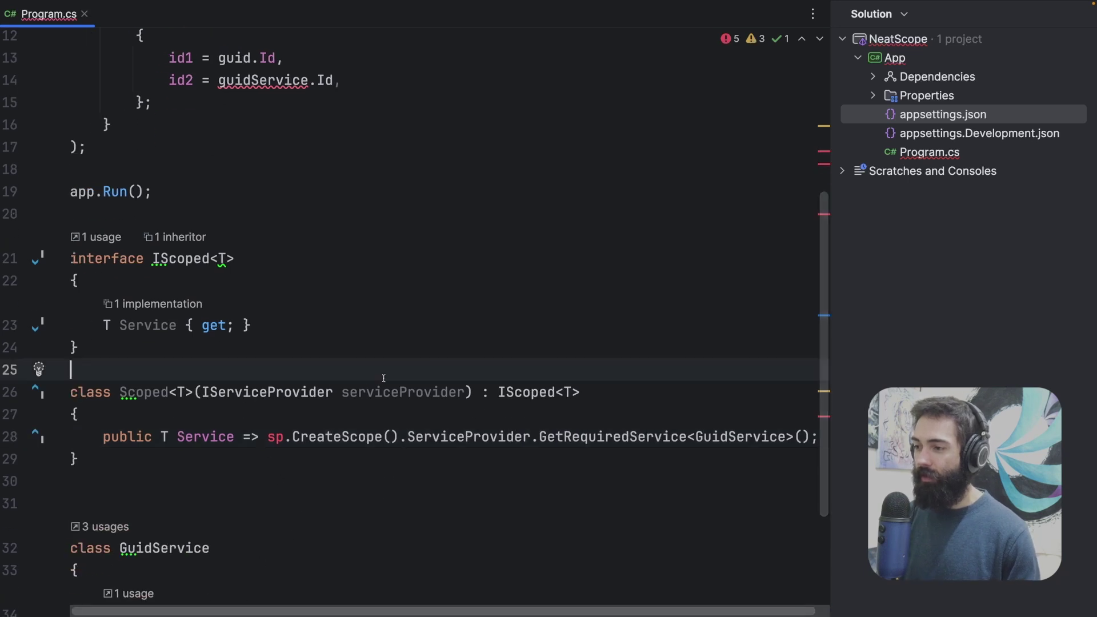
pyautogui.doubleClick(402, 391)
pyautogui.hotkey('ctrl', 'c')
pyautogui.doubleClick(275, 436)
pyautogui.hotkey('ctrl', 'v')
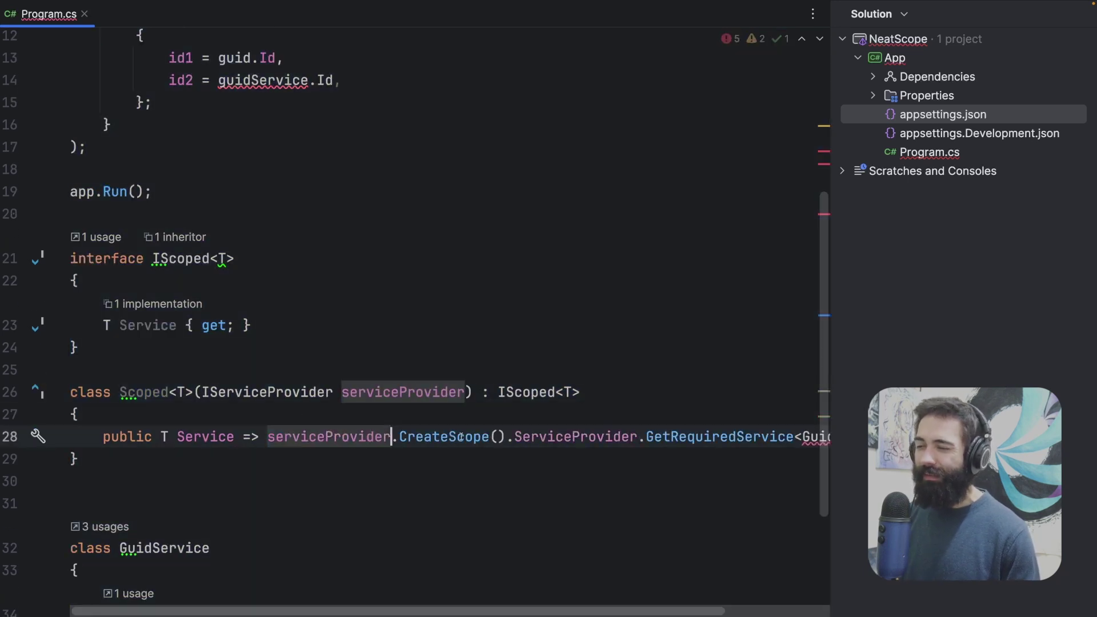
# - Put the CreateScope(), ServiceProvider and GetRequiredService calls on separate lines
pyautogui.click(510, 437)
pyautogui.press('Return')
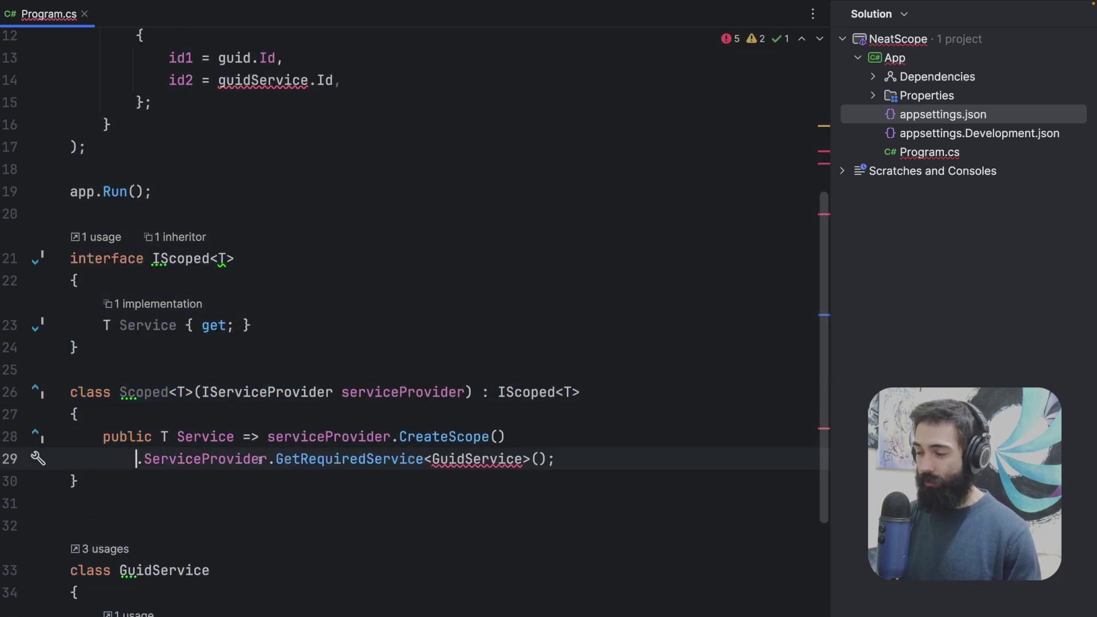
pyautogui.click(270, 459)
pyautogui.press('Return')
pyautogui.doubleClick(324, 481)
pyautogui.write('T')
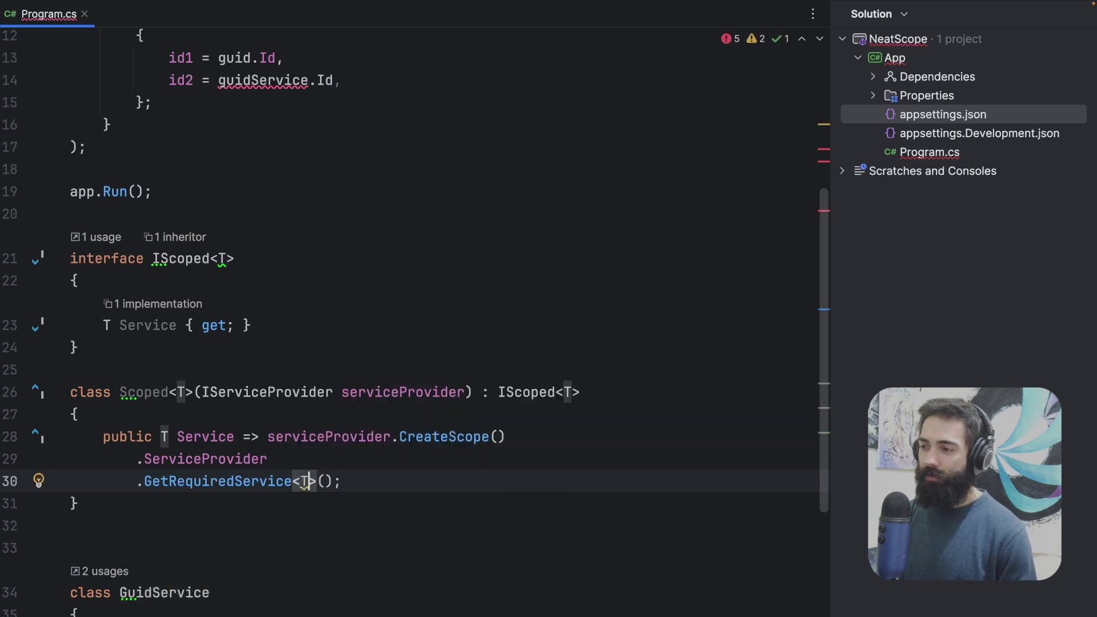
pyautogui.click(391, 437)
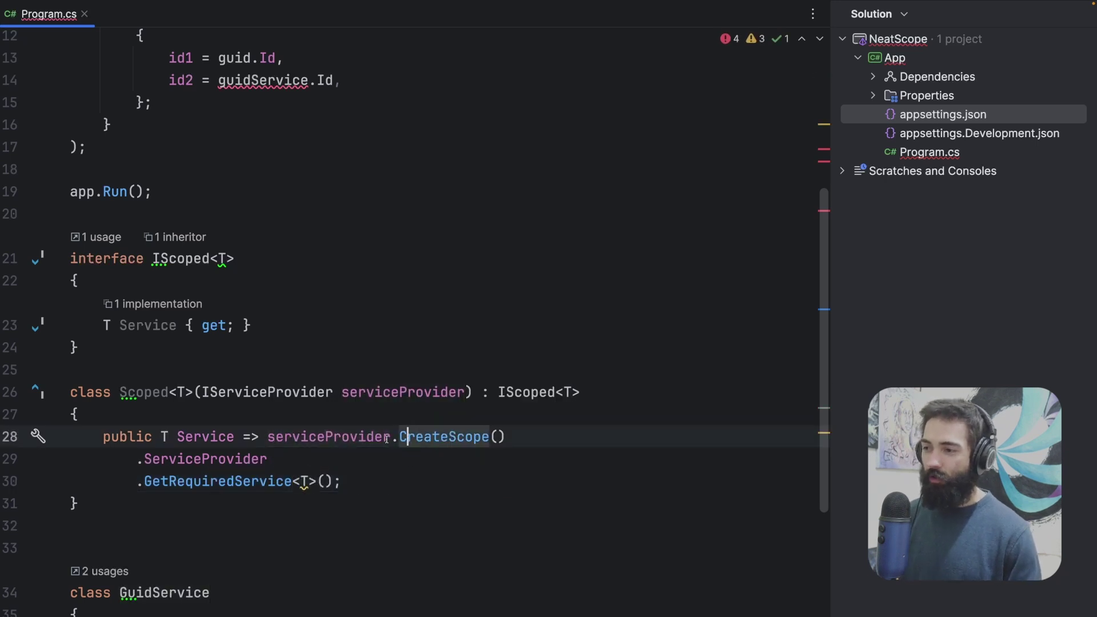
pyautogui.press('Return')
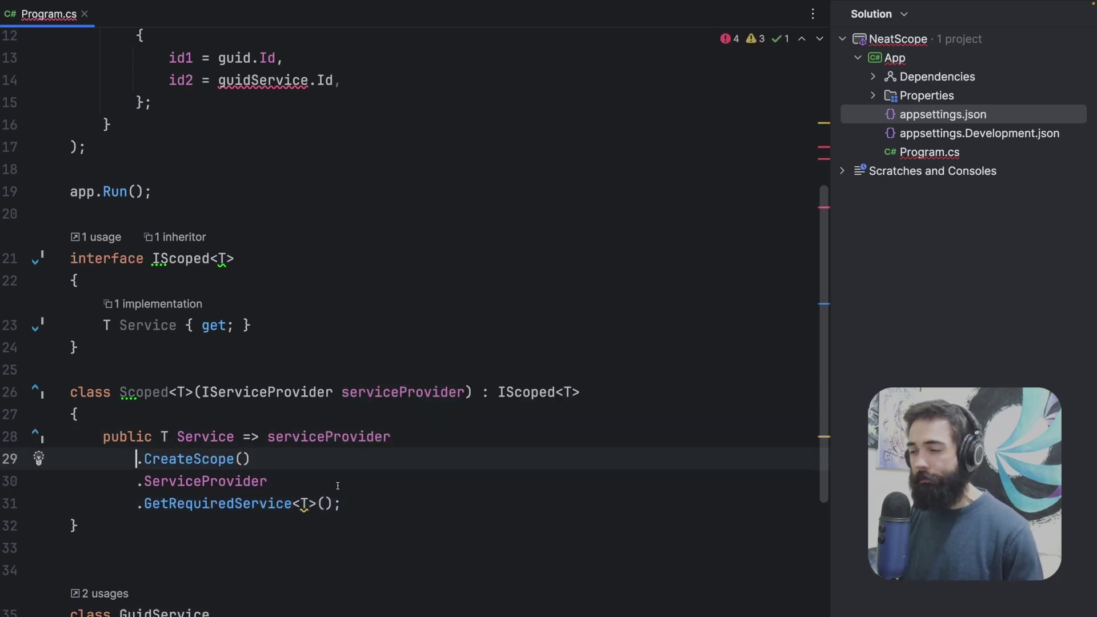
# - Constrain T with 'where T : notnull' using the context action
pyautogui.click(300, 503)
pyautogui.hotkey('alt', 'Return')
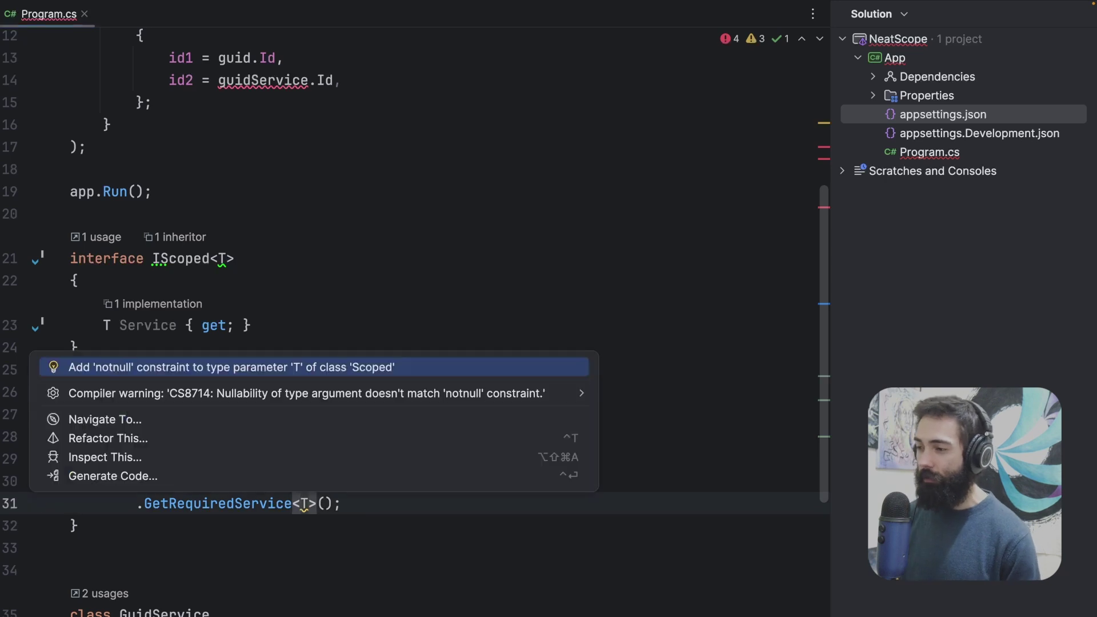
pyautogui.press('Return')
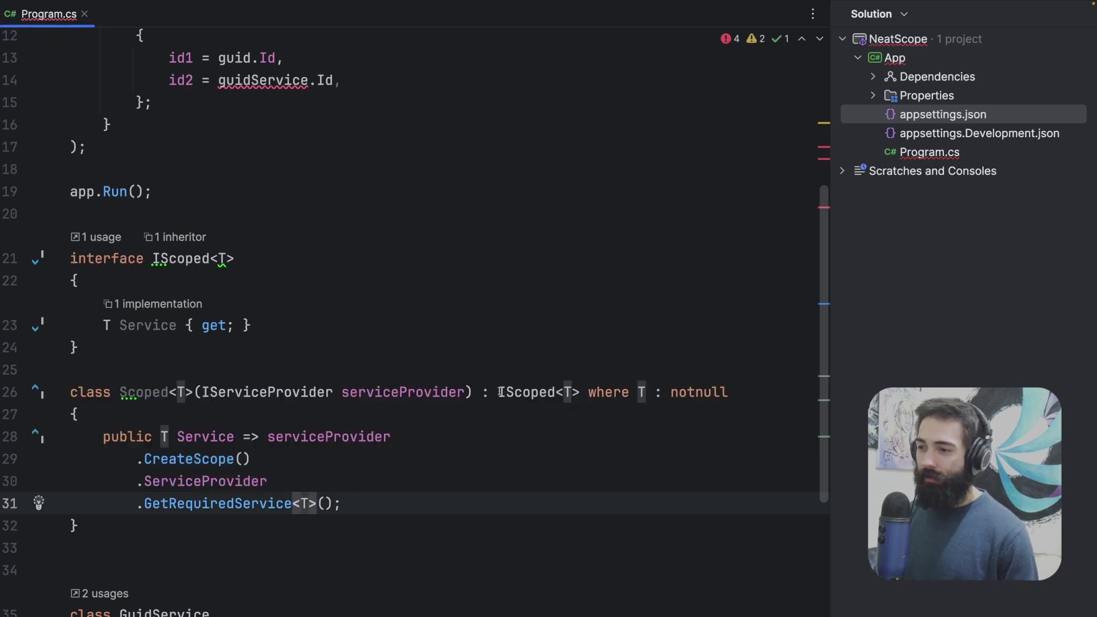
# - Place IScoped<T> and the where clause on their own lines in the class header
pyautogui.click(582, 391)
pyautogui.press('Return')
pyautogui.click(497, 392)
pyautogui.press('Return')
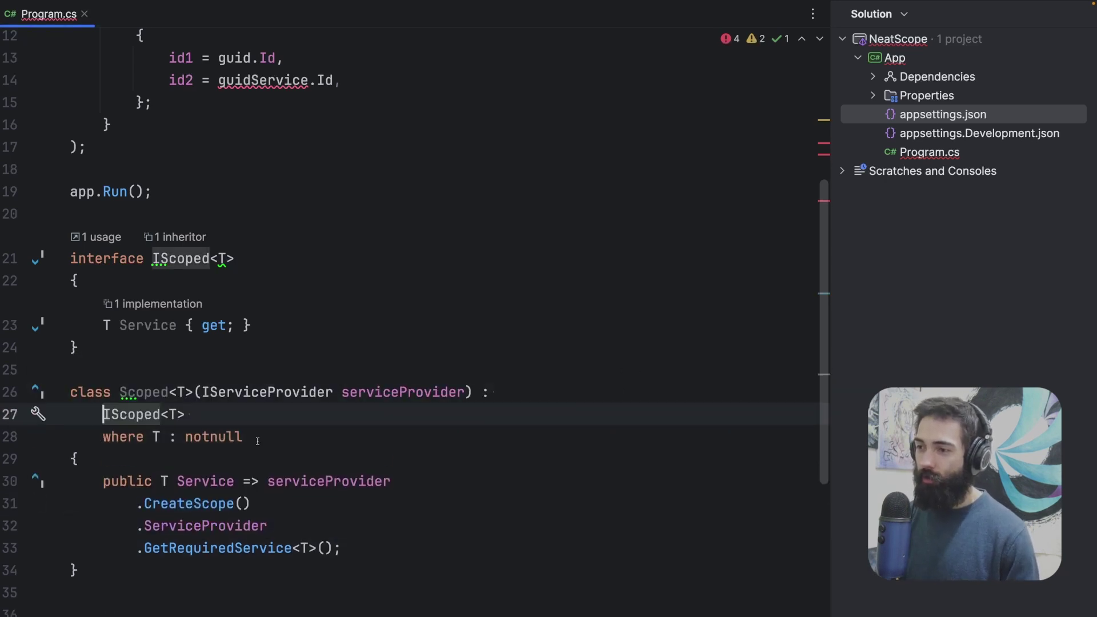
pyautogui.press('Down')
pyautogui.press('End')
pyautogui.moveTo(276, 369); pyautogui.dragTo(215, 543)
pyautogui.click(419, 458)
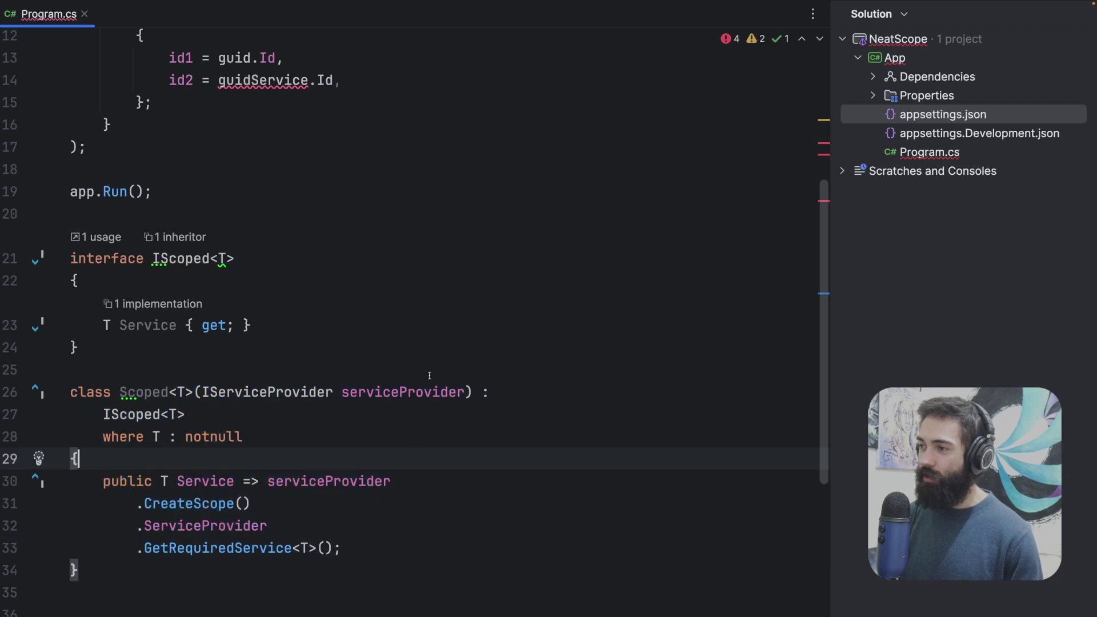
pyautogui.moveTo(165, 370); pyautogui.dragTo(267, 567)
pyautogui.click(267, 568)
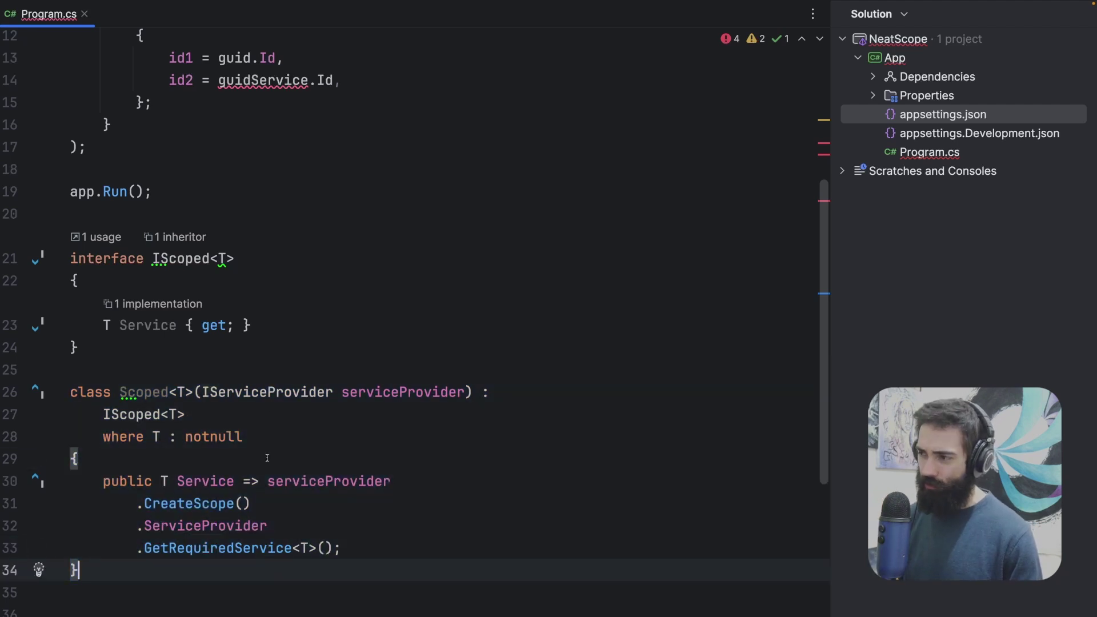
pyautogui.scroll(3, 198, 369)
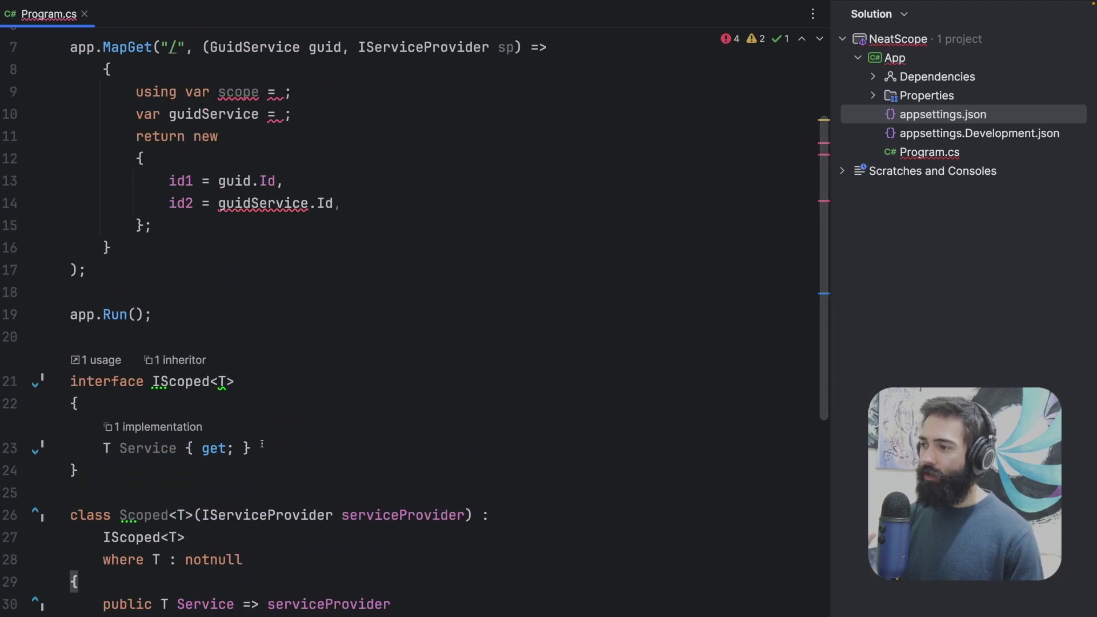
# - Duplicate the GuidService registration and change the copy to AddScoped(typeof(IScoped<>))
pyautogui.moveTo(151, 382); pyautogui.dragTo(285, 380)
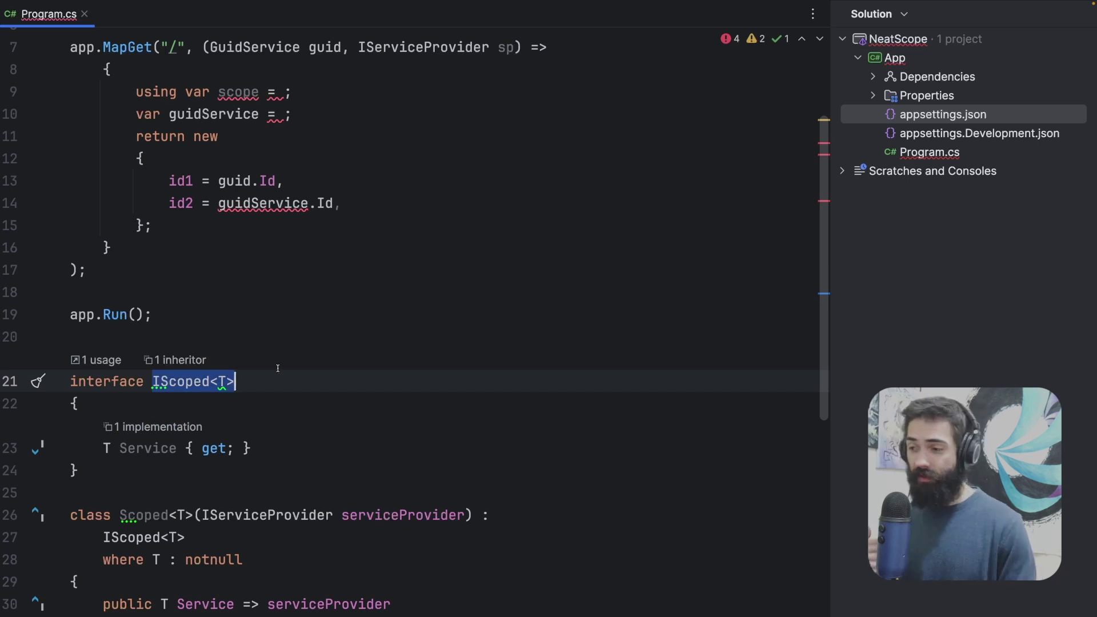
pyautogui.hotkey('shift', 'Left')
pyautogui.hotkey('shift', 'Left')
pyautogui.hotkey('shift', 'Left')
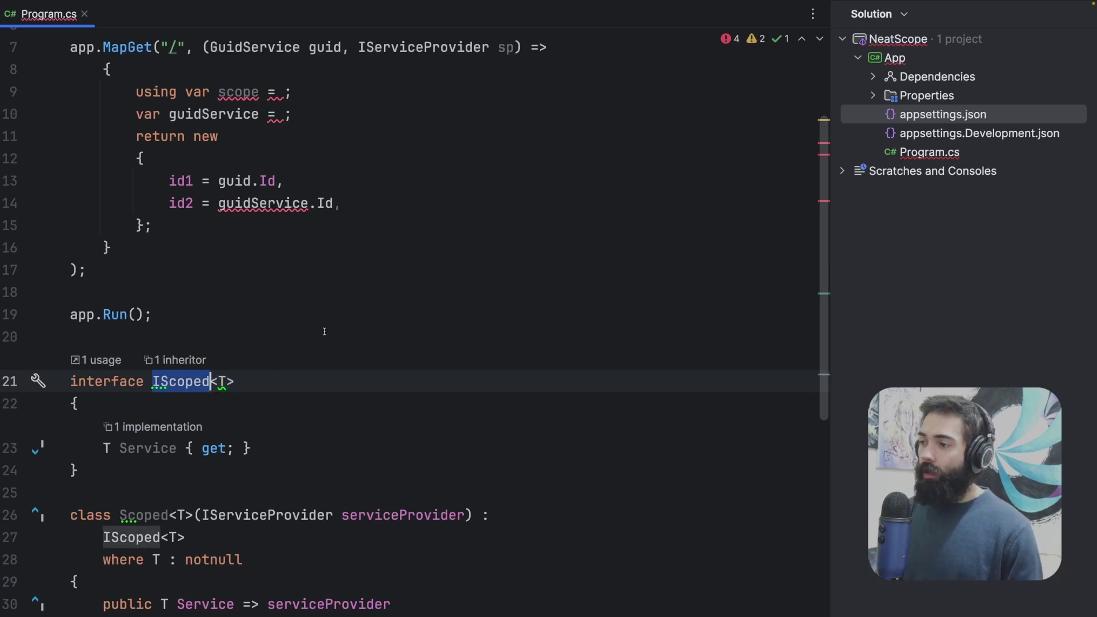
pyautogui.scroll(3, 175, 442)
pyautogui.scroll(-4, 176, 441)
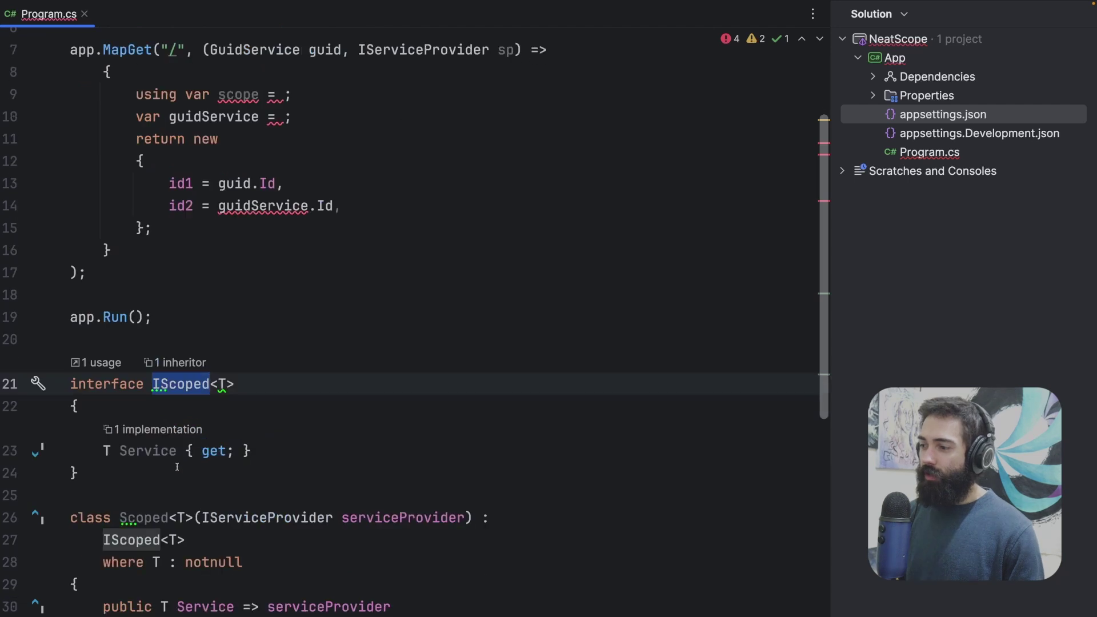
pyautogui.scroll(-2, 176, 441)
pyautogui.scroll(4, 257, 403)
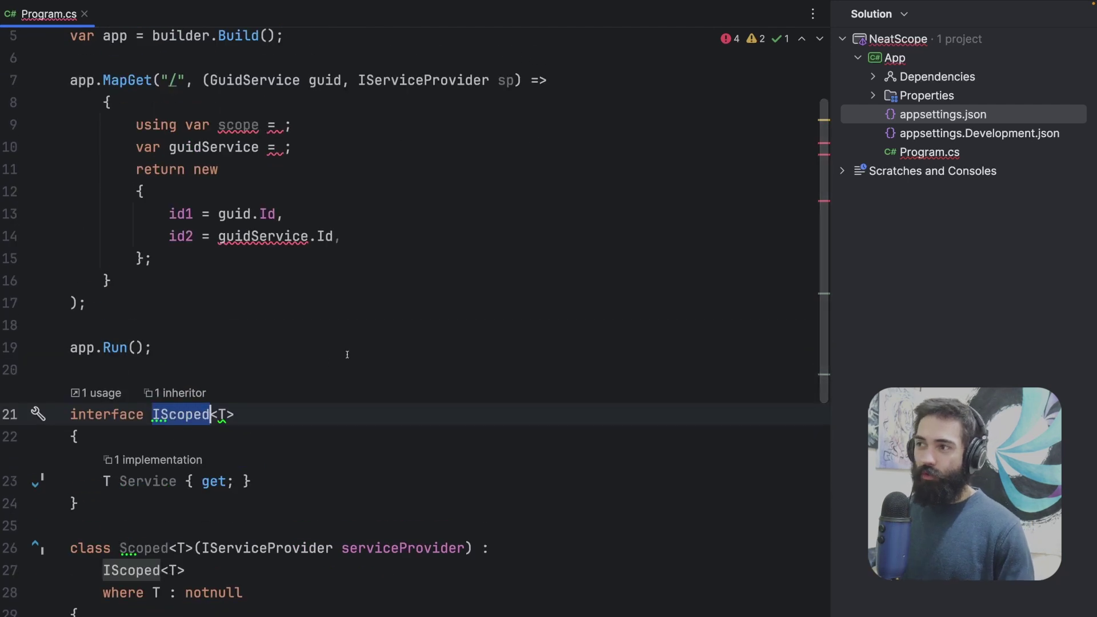
pyautogui.scroll(4, 254, 394)
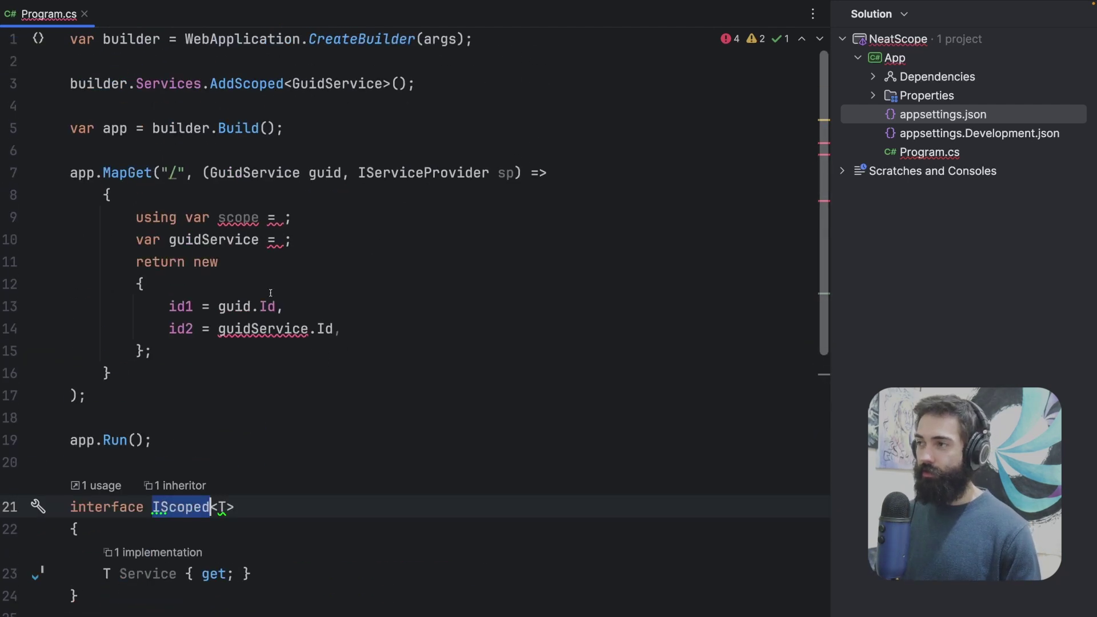
pyautogui.click(244, 83)
pyautogui.hotkey('ctrl', 'd')
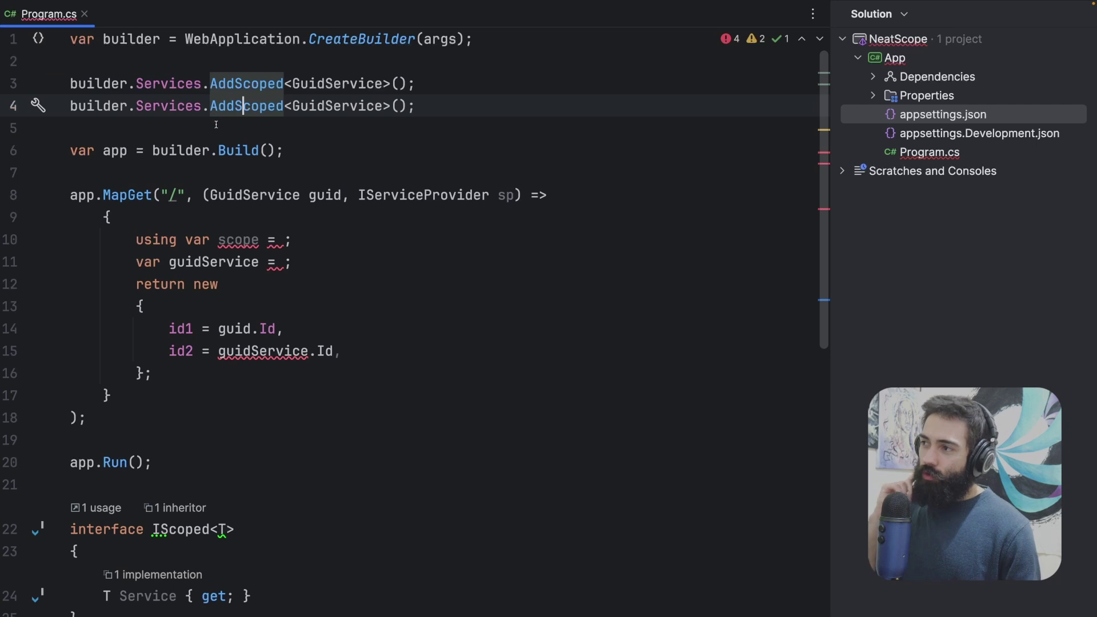
pyautogui.moveTo(284, 105); pyautogui.dragTo(391, 106)
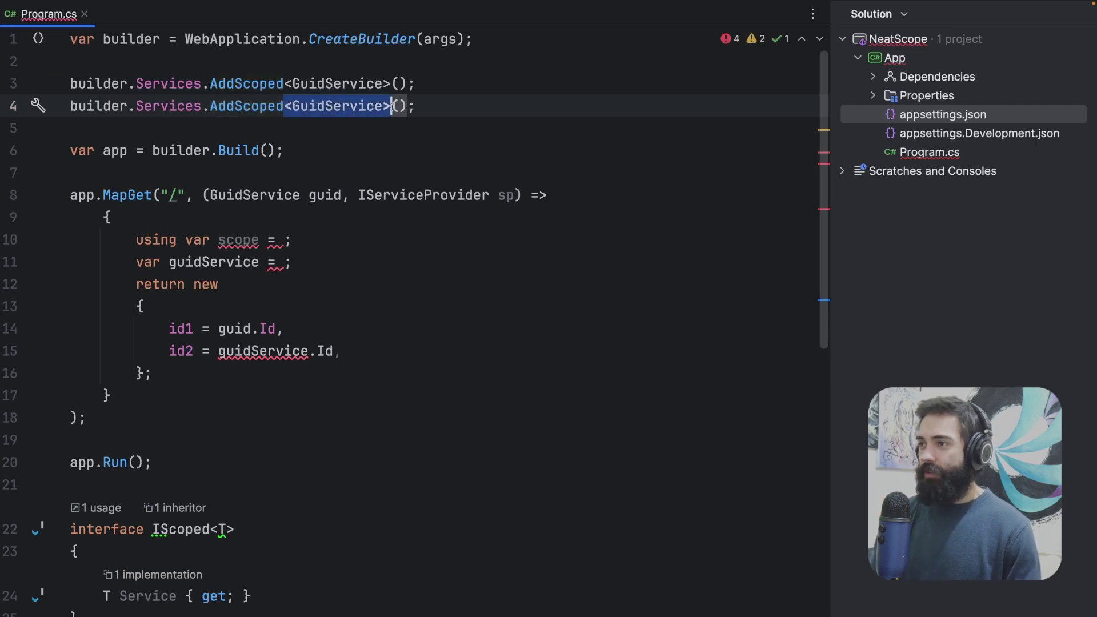
pyautogui.press('BackSpace')
pyautogui.write('typ')
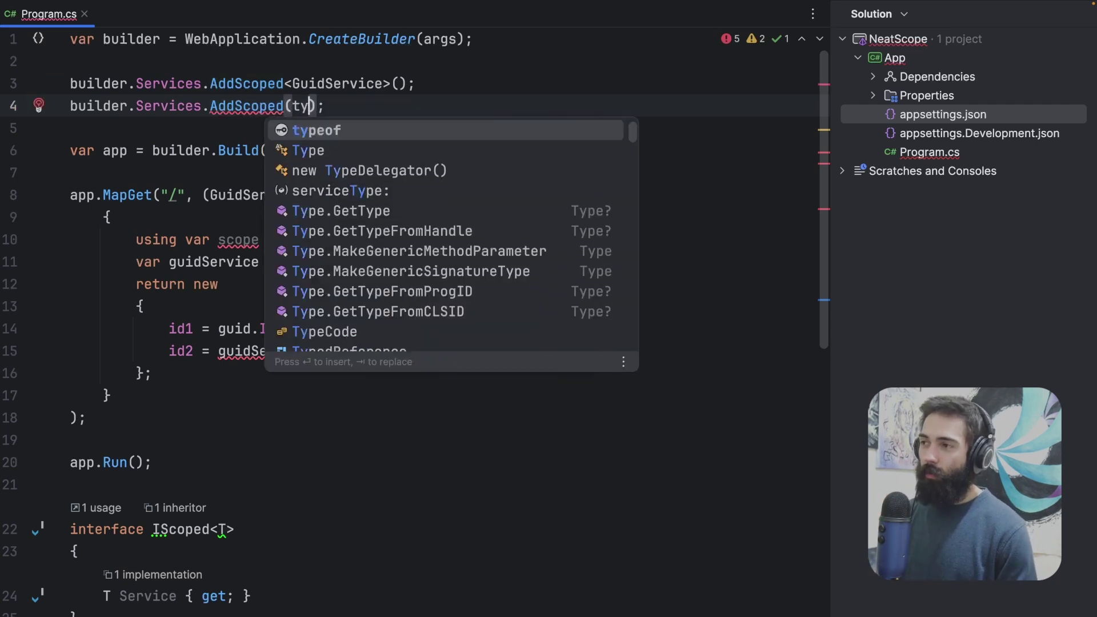
pyautogui.press('Return')
pyautogui.write('IS')
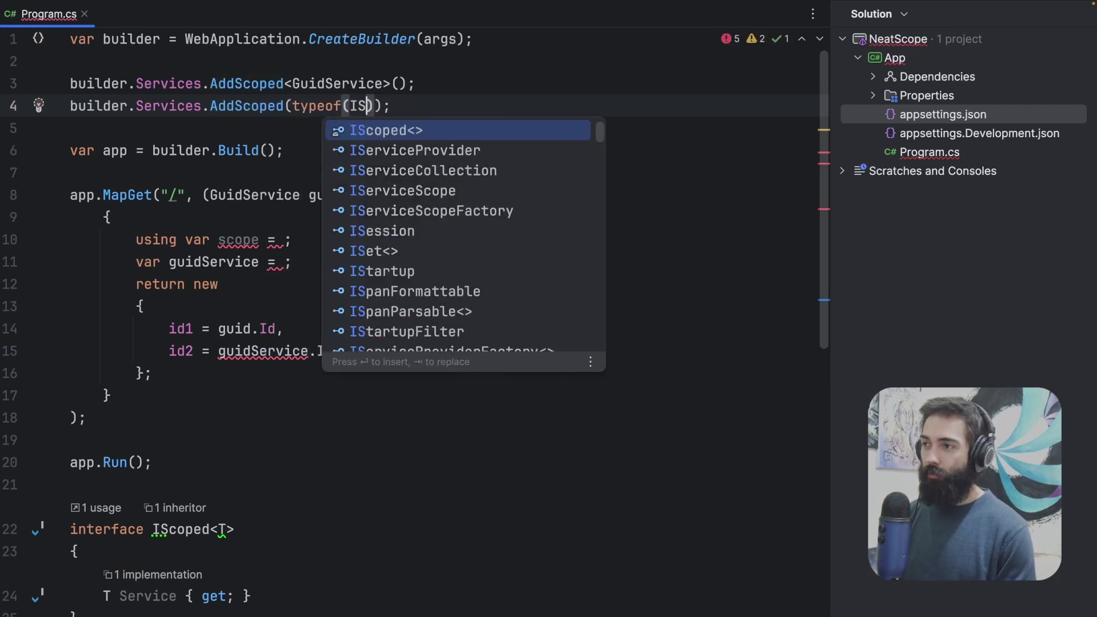
pyautogui.press('Return')
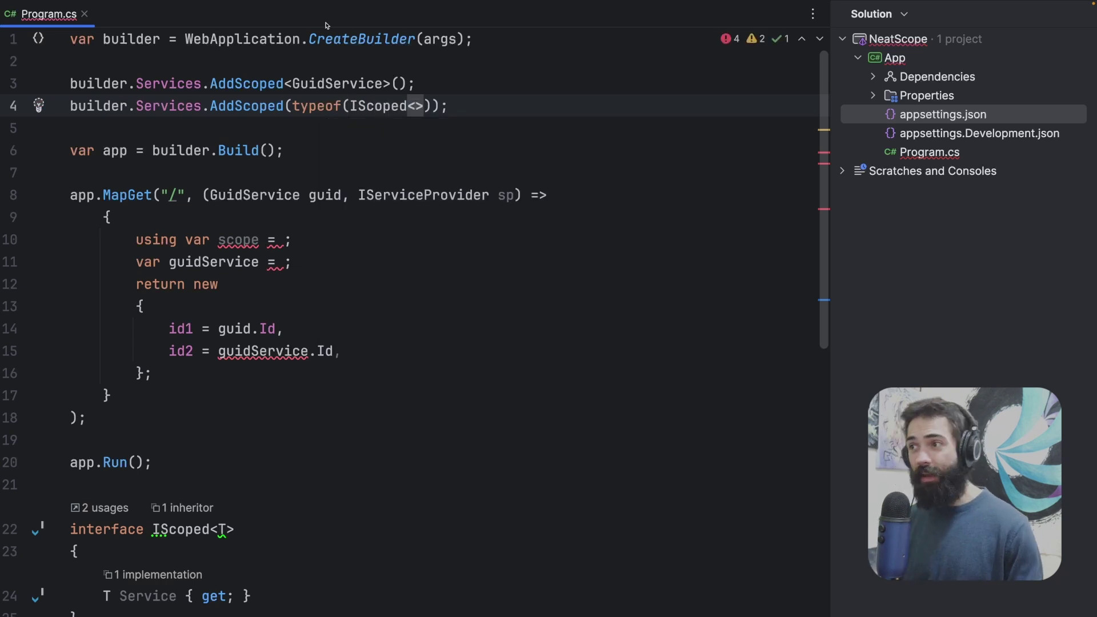
pyautogui.moveTo(317, 106); pyautogui.dragTo(402, 106)
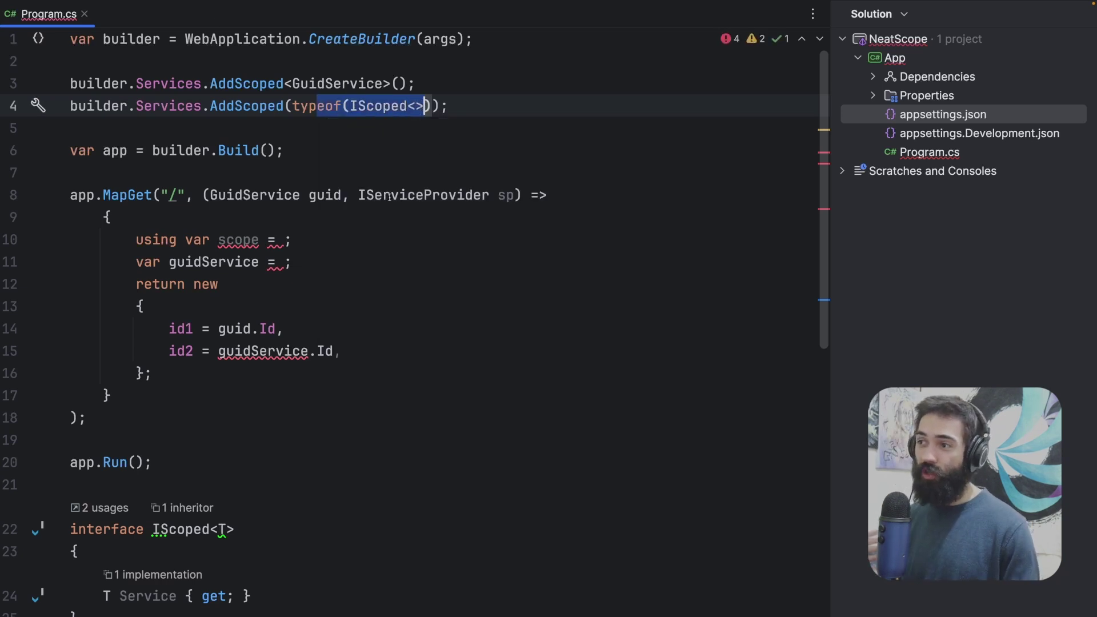
# - Change the endpoint parameter from IServiceProvider sp to IScoped<GuidService> guidScoped
pyautogui.doubleClick(377, 106)
pyautogui.hotkey('ctrl', 'c')
pyautogui.click(402, 195)
pyautogui.doubleClick(402, 194)
pyautogui.hotkey('ctrl', 'v')
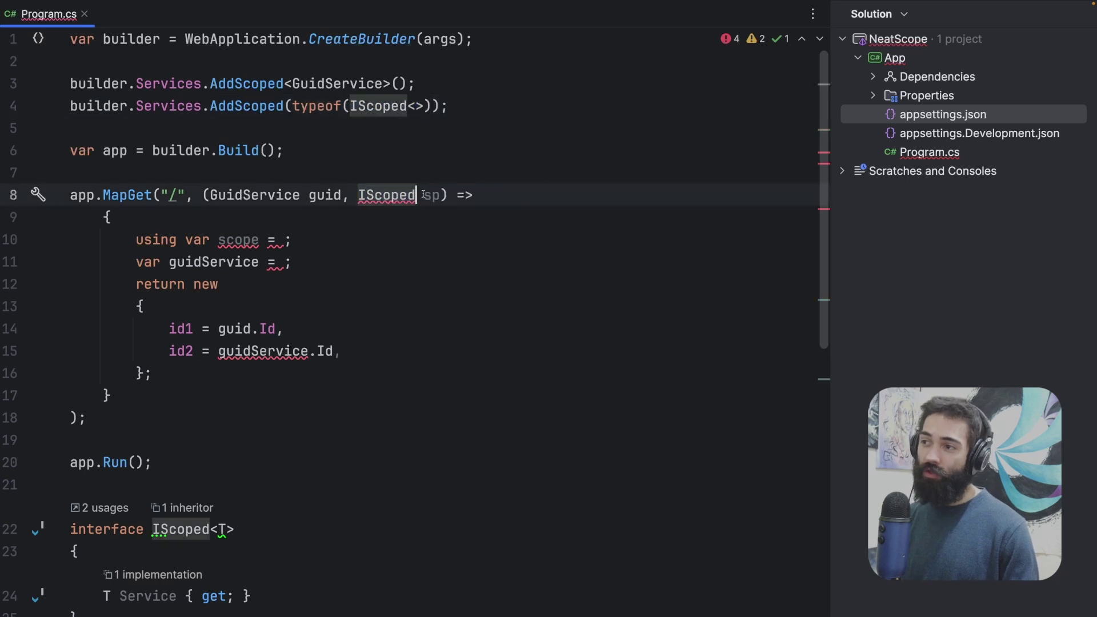
pyautogui.write('<>')
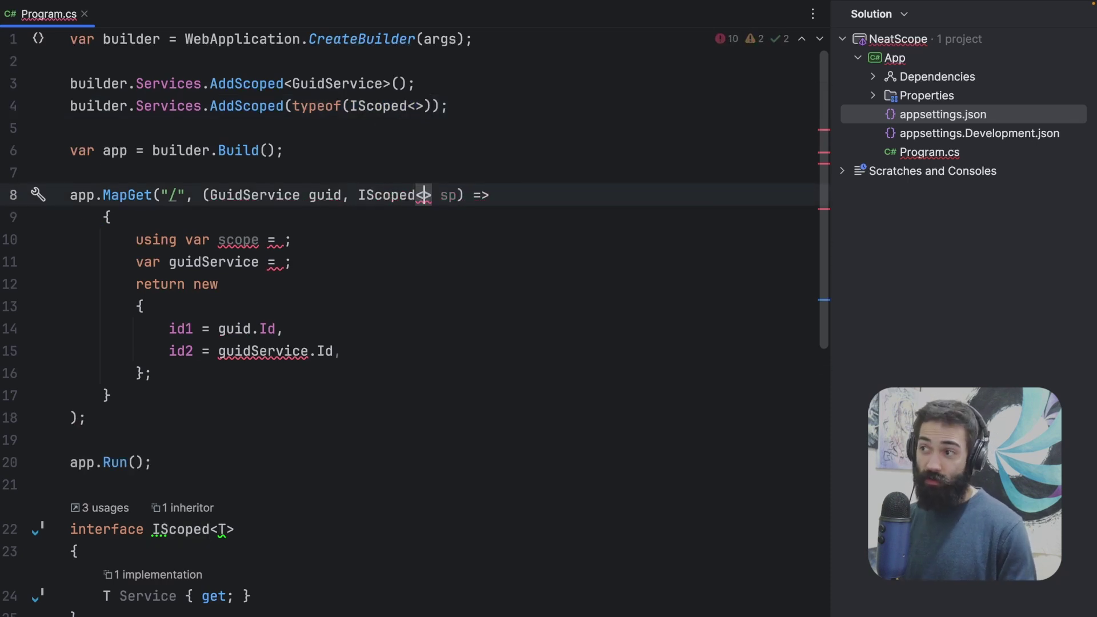
pyautogui.write('Guid')
pyautogui.press('Down')
pyautogui.press('Return')
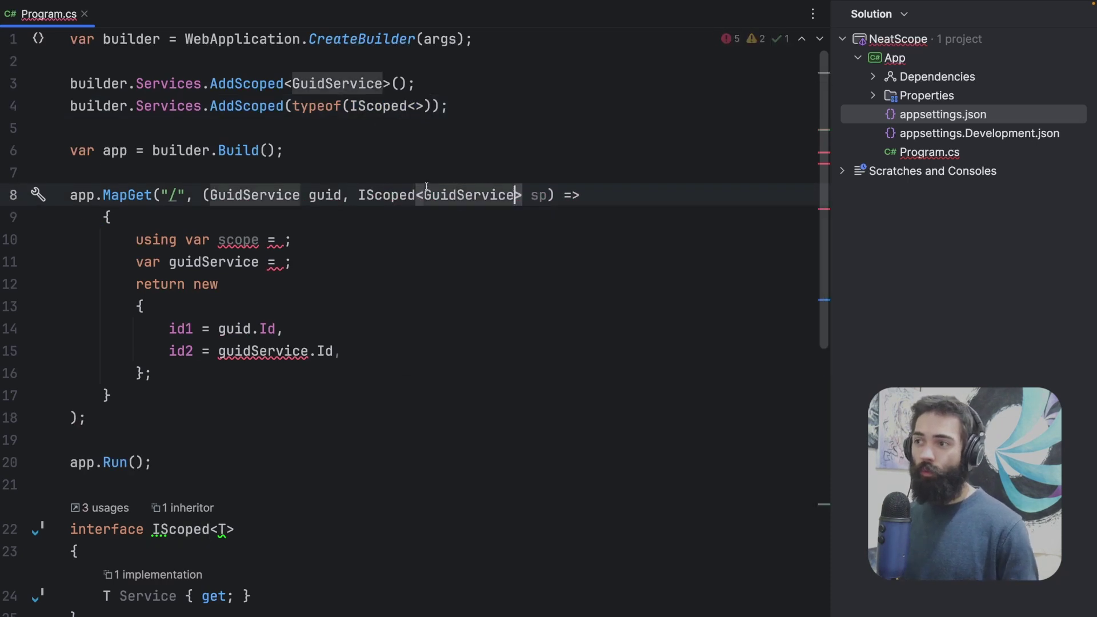
pyautogui.doubleClick(541, 198)
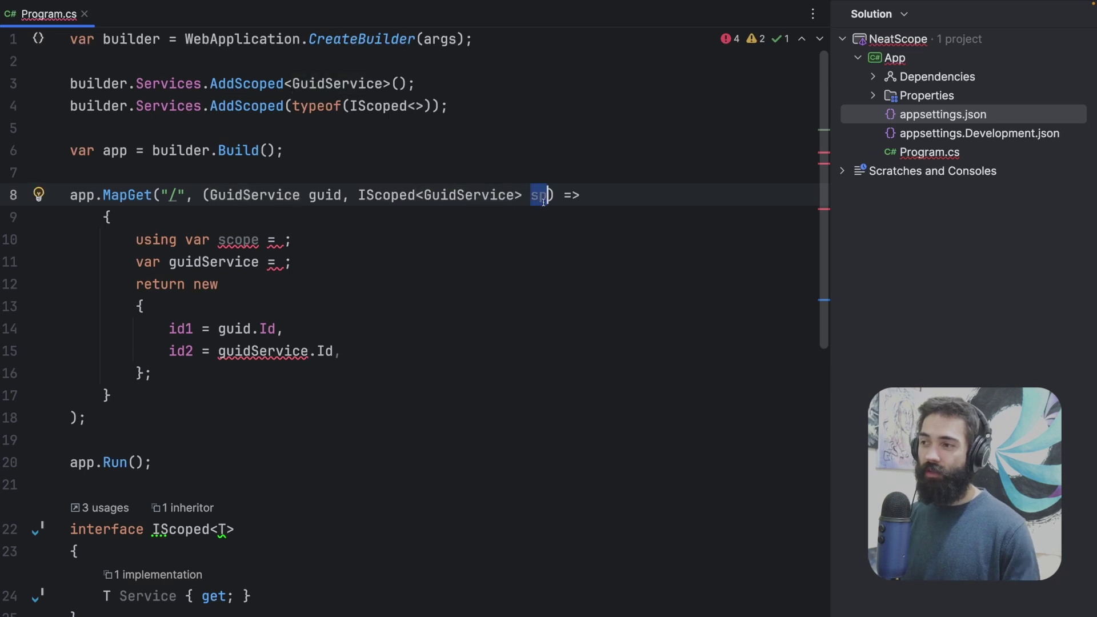
pyautogui.write('guid')
pyautogui.press('Escape')
pyautogui.write('Scoped')
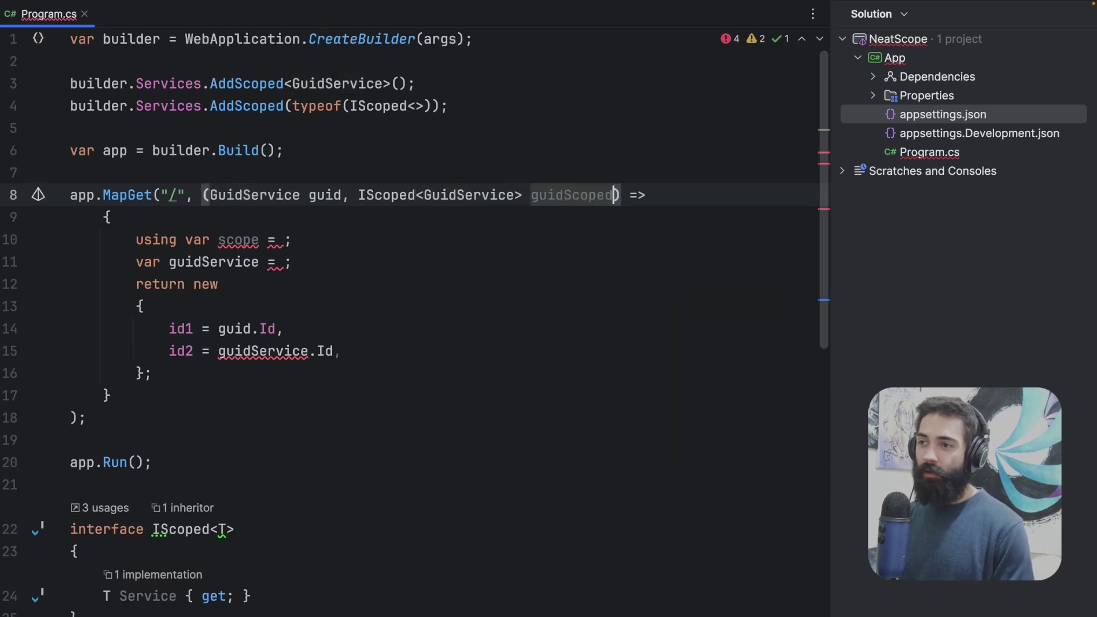
# - Delete the manual scope lines and return guidScoped.Service.Id as id2
pyautogui.doubleClick(263, 351)
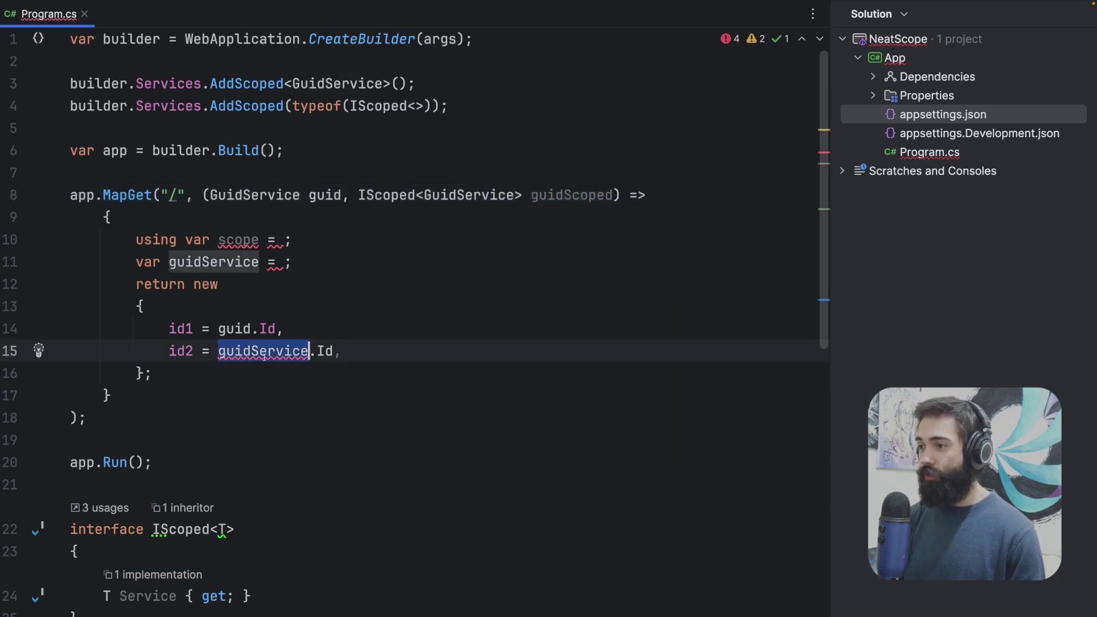
pyautogui.write('guidScoped')
pyautogui.moveTo(291, 262); pyautogui.dragTo(349, 226)
pyautogui.press('Delete')
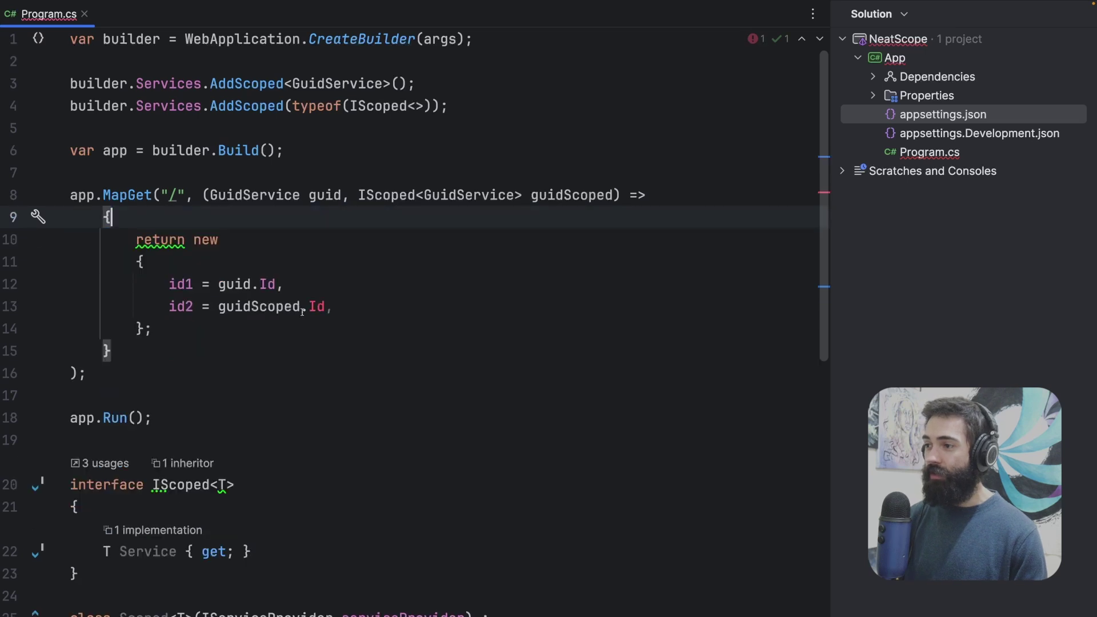
pyautogui.click(303, 306)
pyautogui.write('.Se')
pyautogui.press('Return')
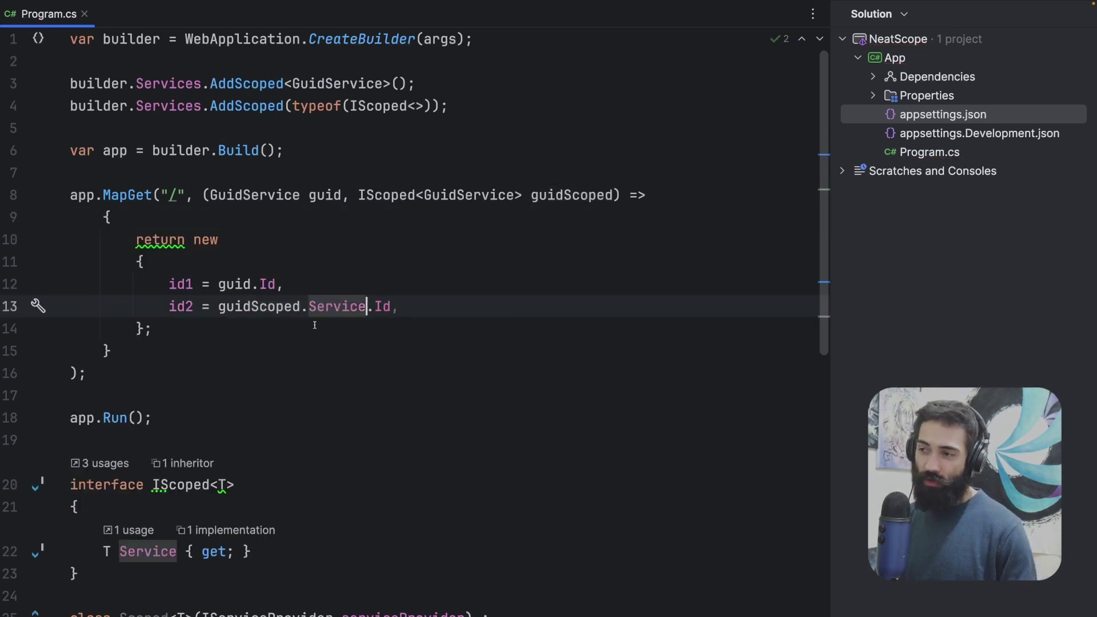
pyautogui.moveTo(343, 243); pyautogui.dragTo(277, 351)
pyautogui.click(352, 268)
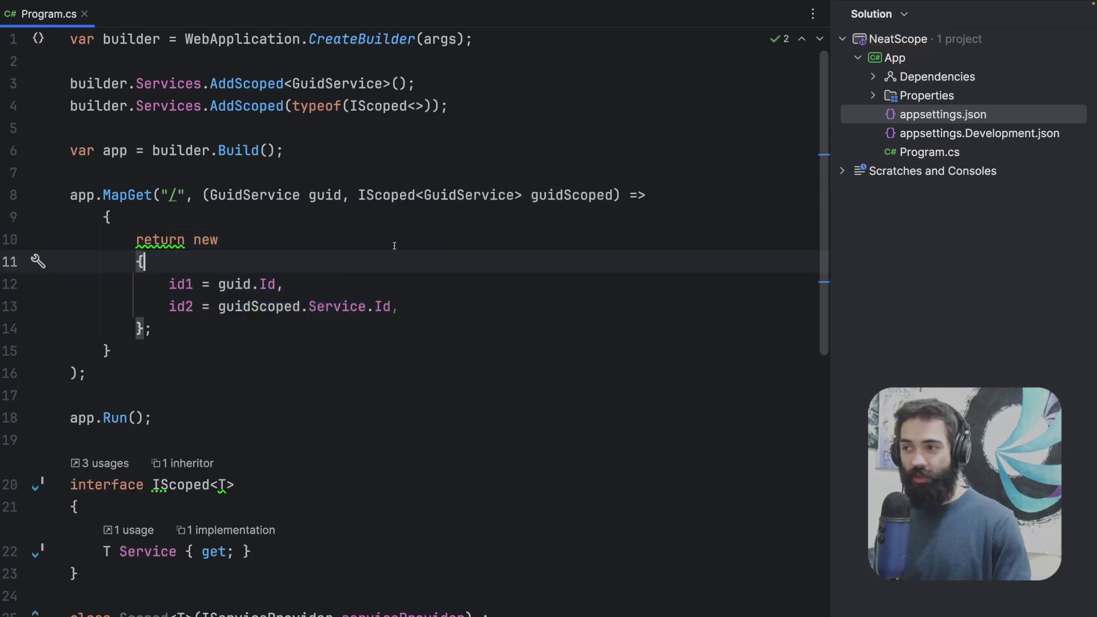
pyautogui.click(435, 105)
pyautogui.write(', ty')
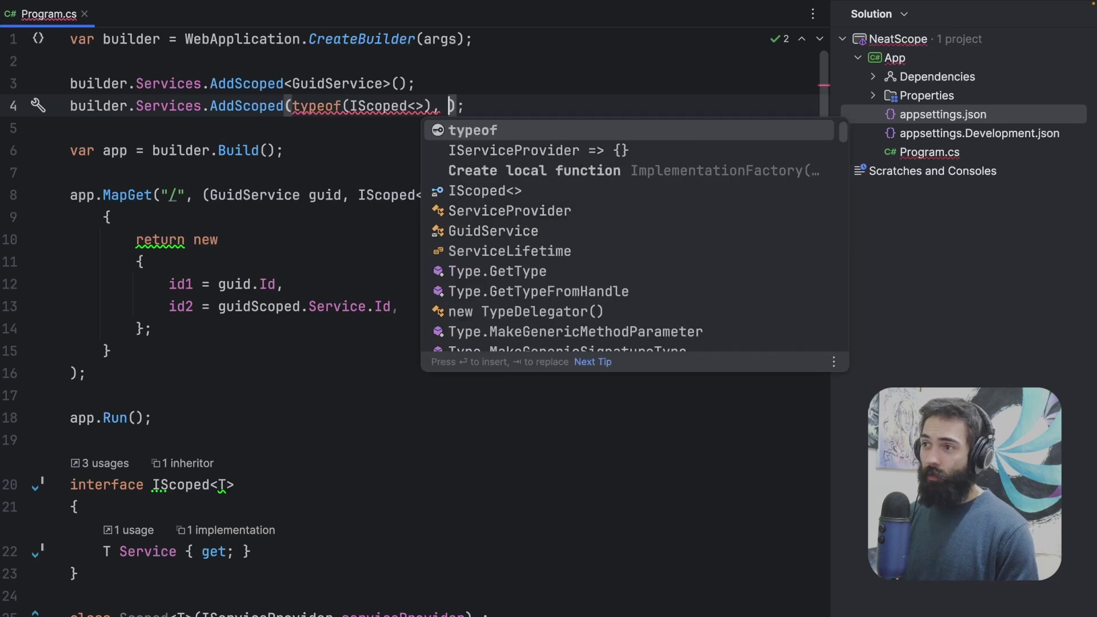
pyautogui.press('Return')
pyautogui.write('Sco')
pyautogui.press('Return')
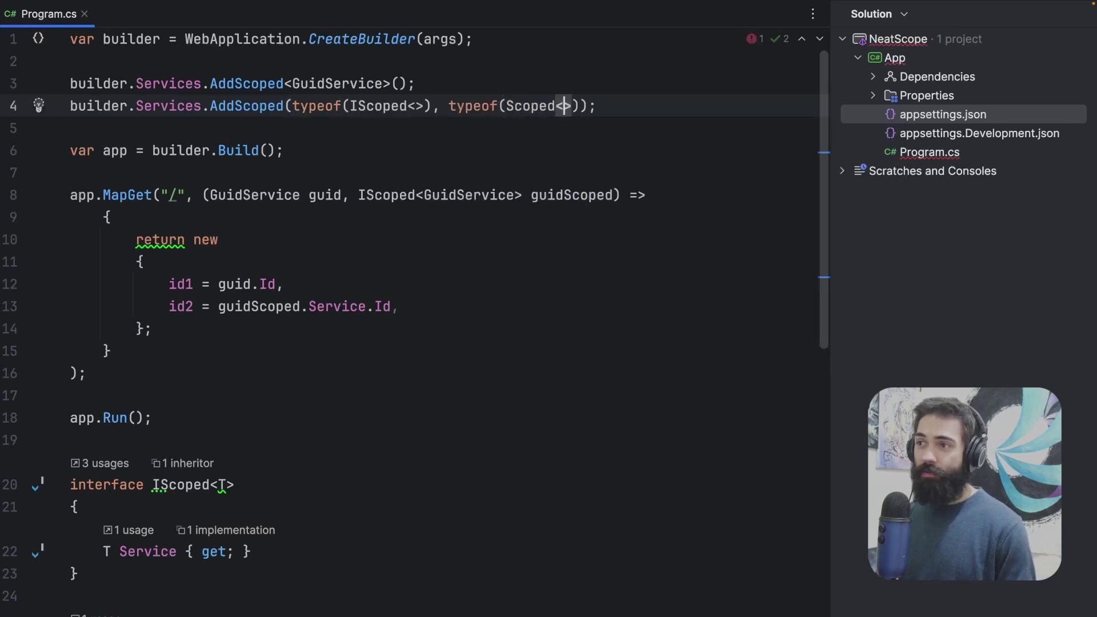
pyautogui.moveTo(635, 100); pyautogui.dragTo(633, 93)
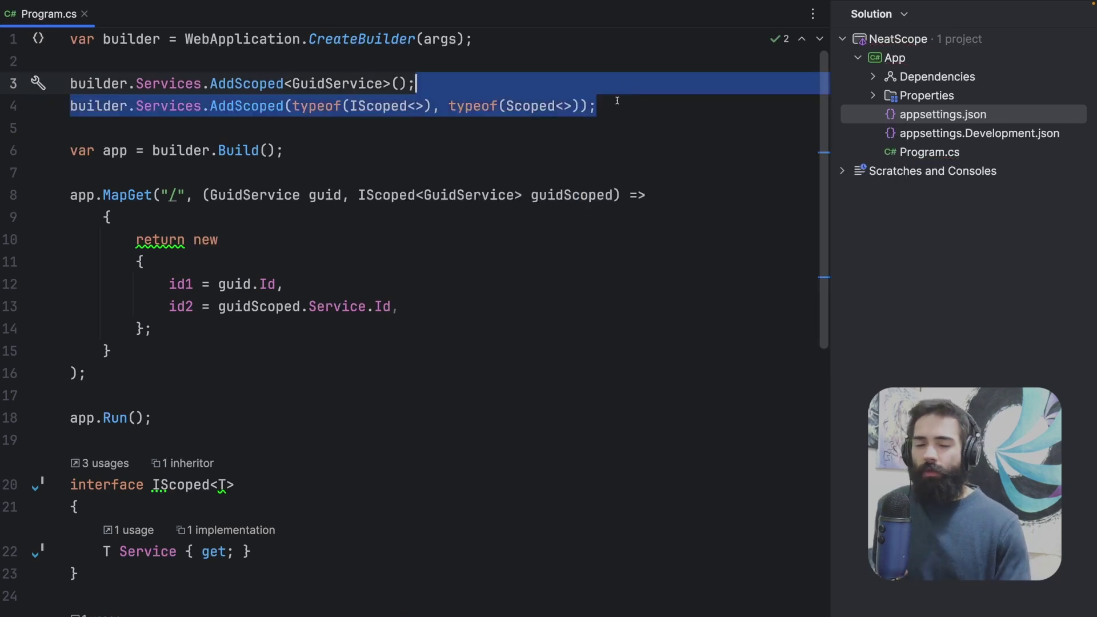
pyautogui.click(630, 106)
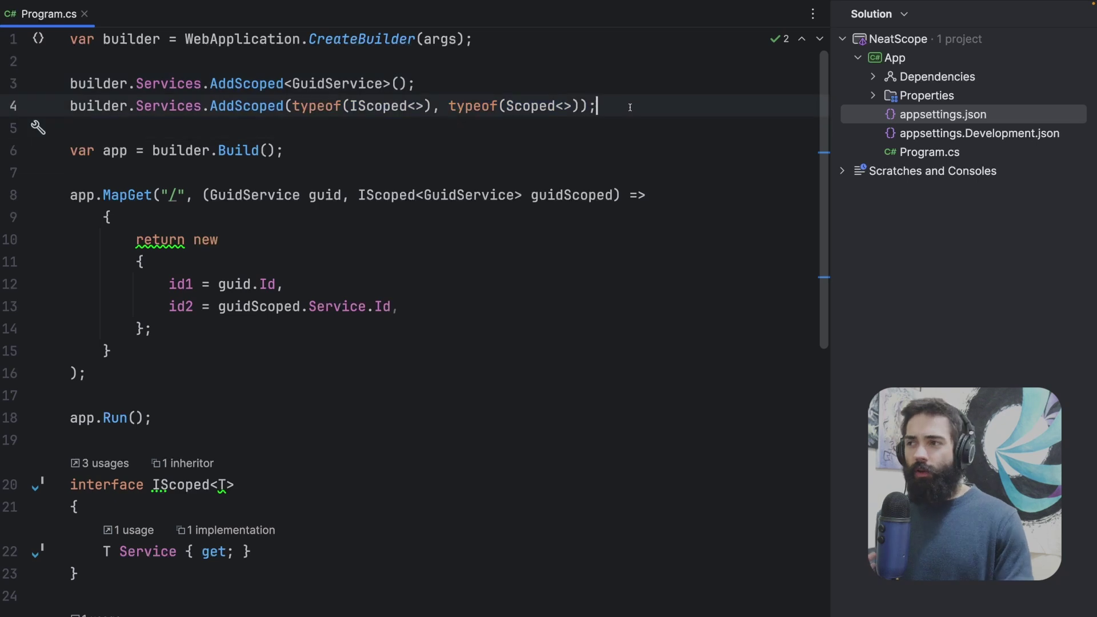
pyautogui.moveTo(630, 107)
pyautogui.mouseDown()
pyautogui.moveTo(417, 86)
pyautogui.moveTo(288, 105)
pyautogui.moveTo(67, 105)
pyautogui.mouseUp()
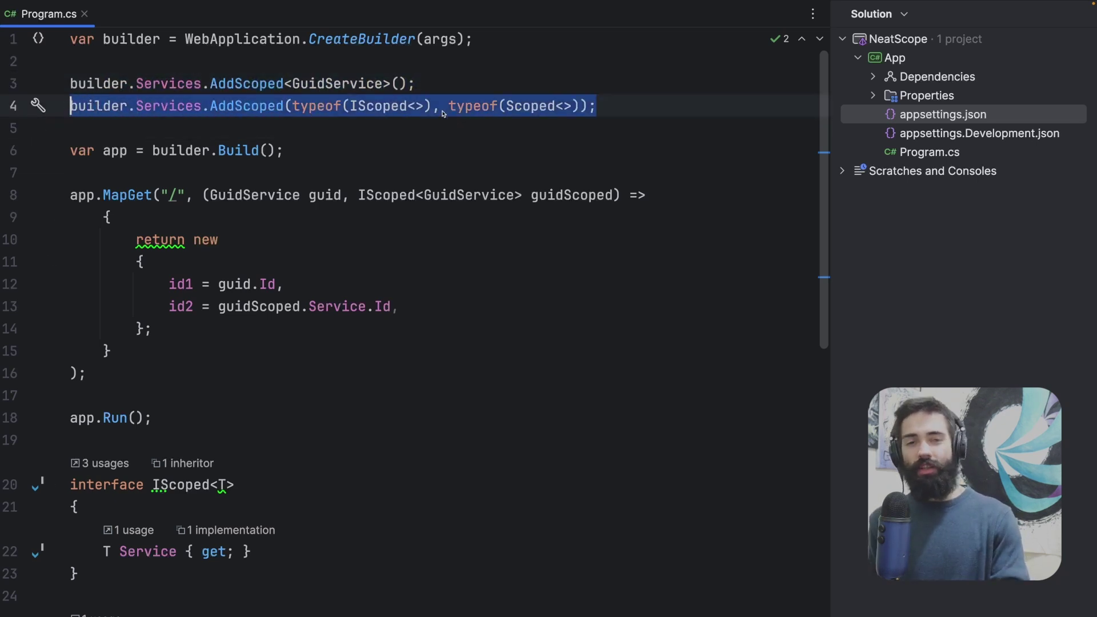
pyautogui.click(630, 107)
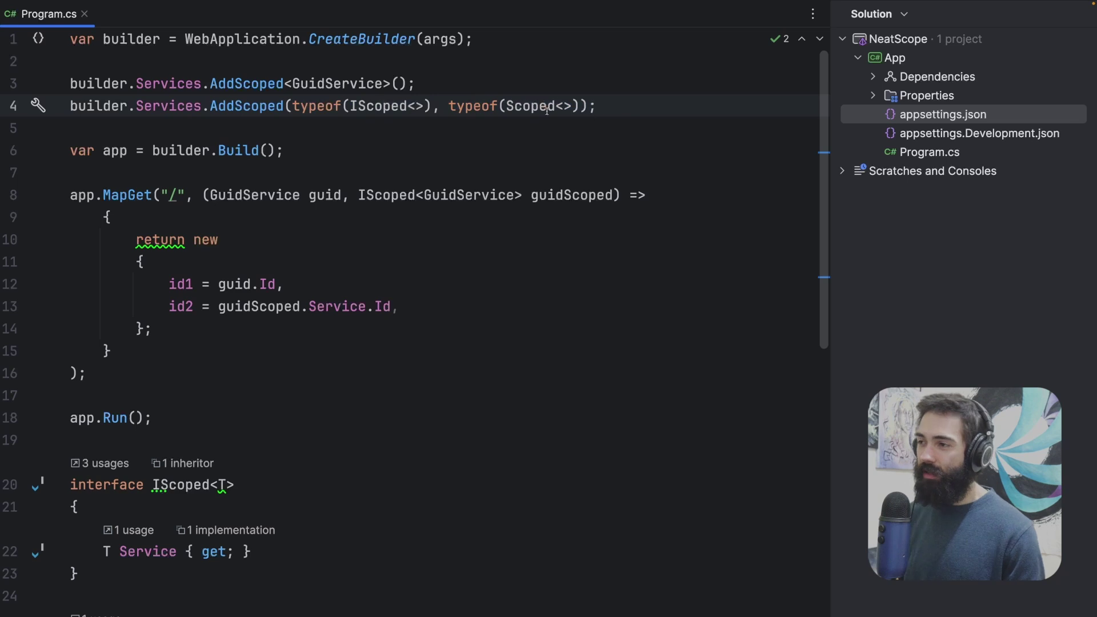
pyautogui.moveTo(324, 107); pyautogui.dragTo(440, 106)
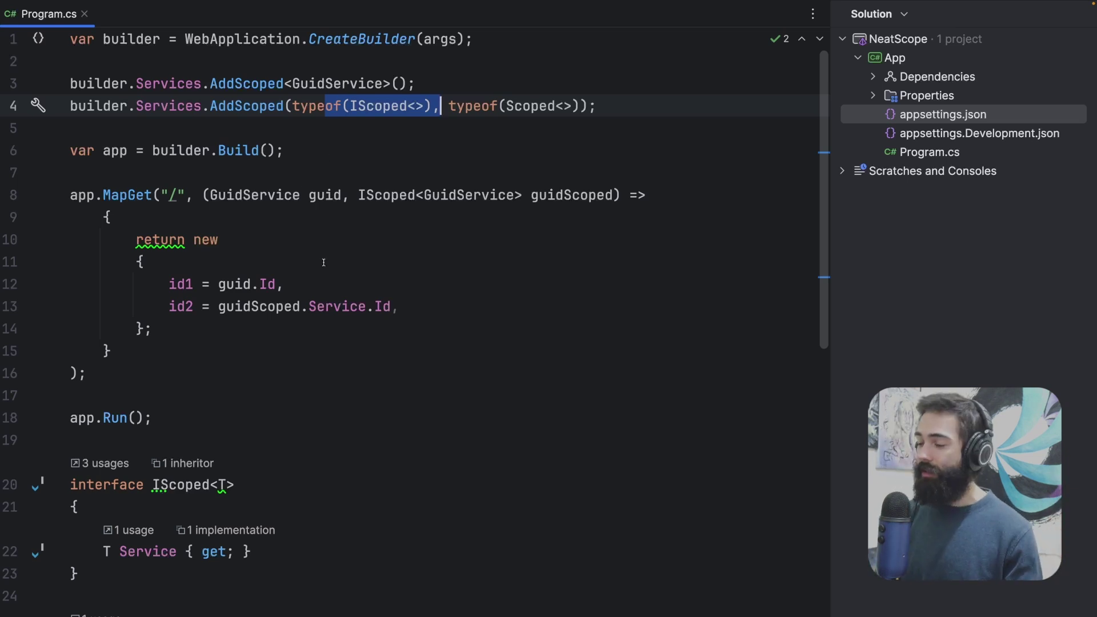
pyautogui.click(323, 284)
pyautogui.scroll(-1, 323, 284)
pyautogui.scroll(-2, 366, 200)
pyautogui.scroll(-2, 367, 200)
pyautogui.scroll(3, 315, 219)
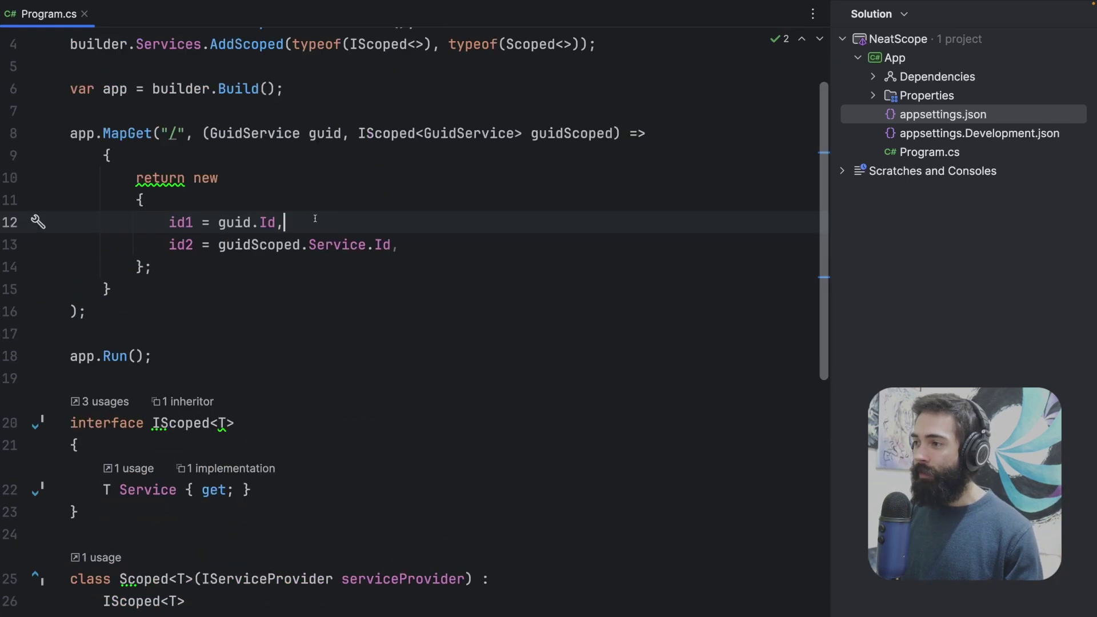
# - Stop the running app in the terminal and start it again with dotnet run
pyautogui.press('Up')
pyautogui.hotkey('alt', 'F12')
pyautogui.hotkey('ctrl', 'c')
pyautogui.write('dotnet run')
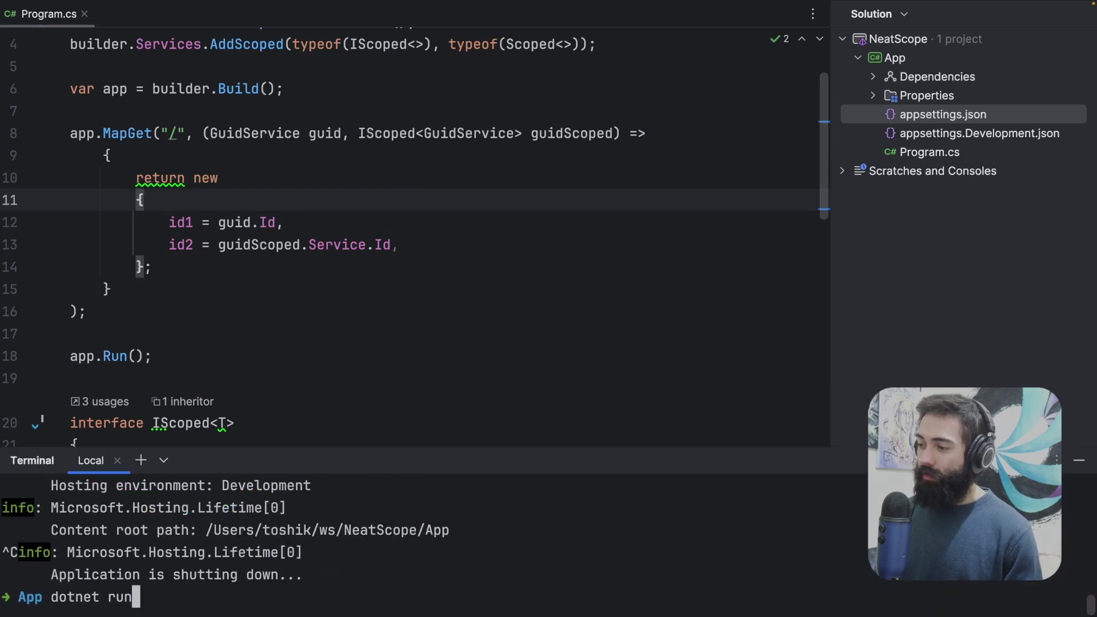
pyautogui.press('Return')
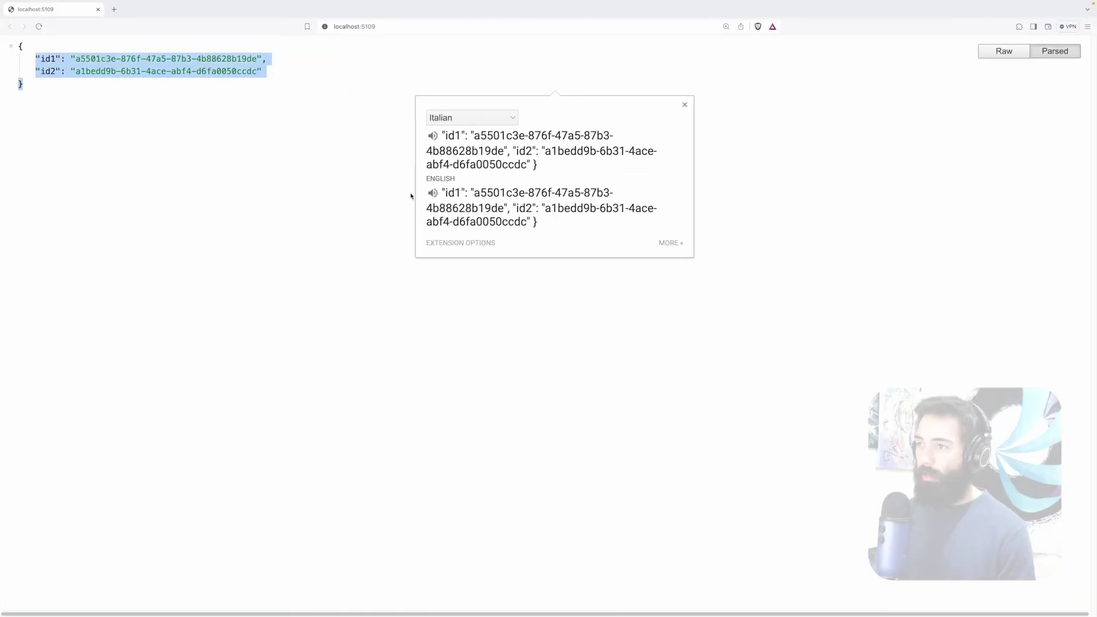
# - Reload localhost:5109 to confirm id1 and id2 differ, then close the terminal
pyautogui.click(412, 196)
pyautogui.hotkey('ctrl', 'r')
pyautogui.hotkey('ctrl', 'r')
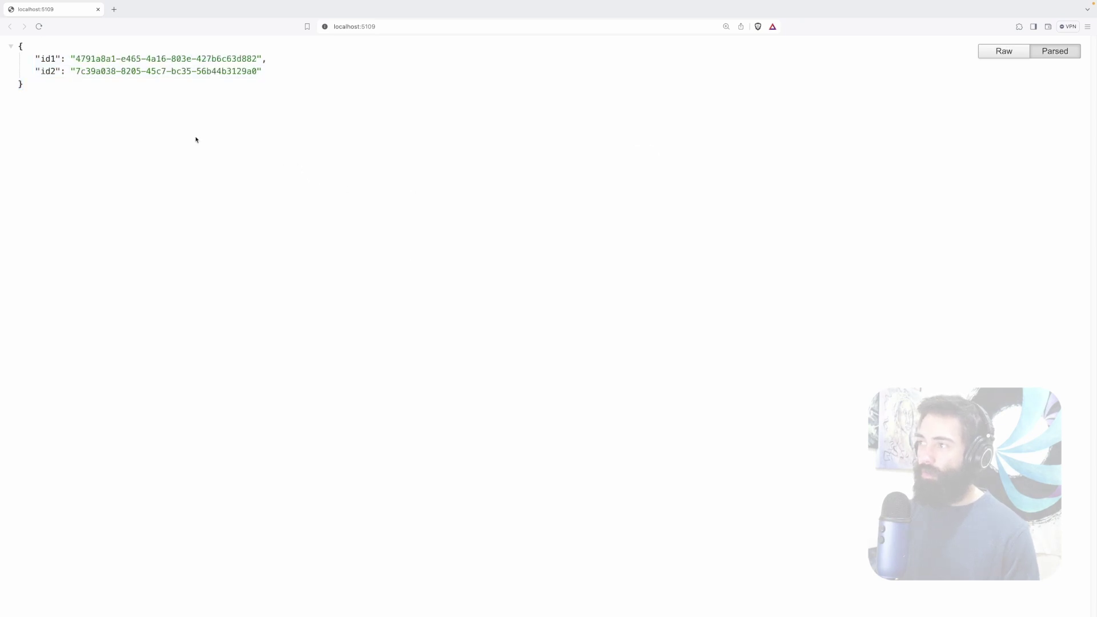
pyautogui.hotkey('ctrl', 'r')
pyautogui.moveTo(34, 58)
pyautogui.mouseDown()
pyautogui.moveTo(118, 60)
pyautogui.moveTo(299, 128)
pyautogui.mouseUp()
pyautogui.click(299, 128)
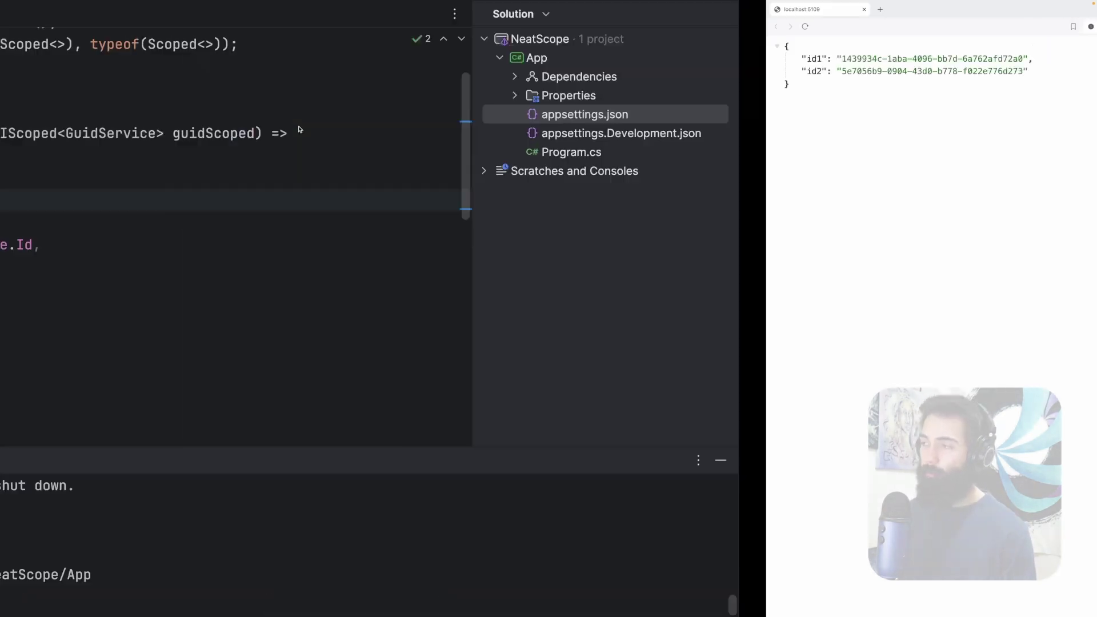
pyautogui.hotkey('alt', 'F12')
pyautogui.scroll(-5, 240, 257)
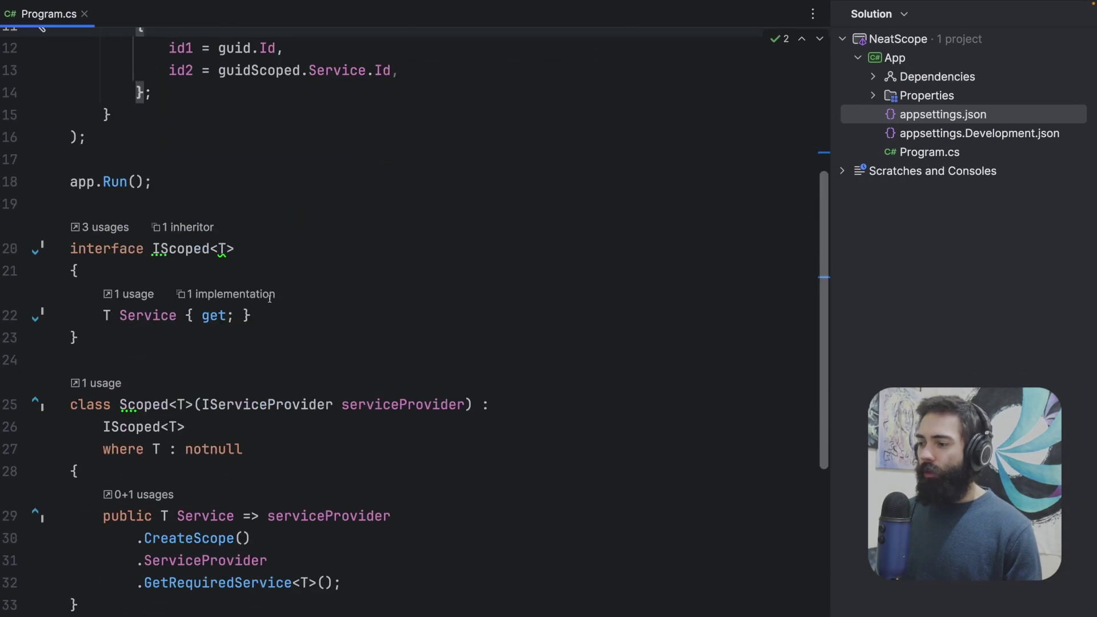
# - Review the Scoped class's IServiceProvider parameter and its CreateScope usage
pyautogui.hotkey('ctrl', 'w')
pyautogui.hotkey('ctrl', 'w')
pyautogui.hotkey('ctrl', 'w')
pyautogui.click(191, 516)
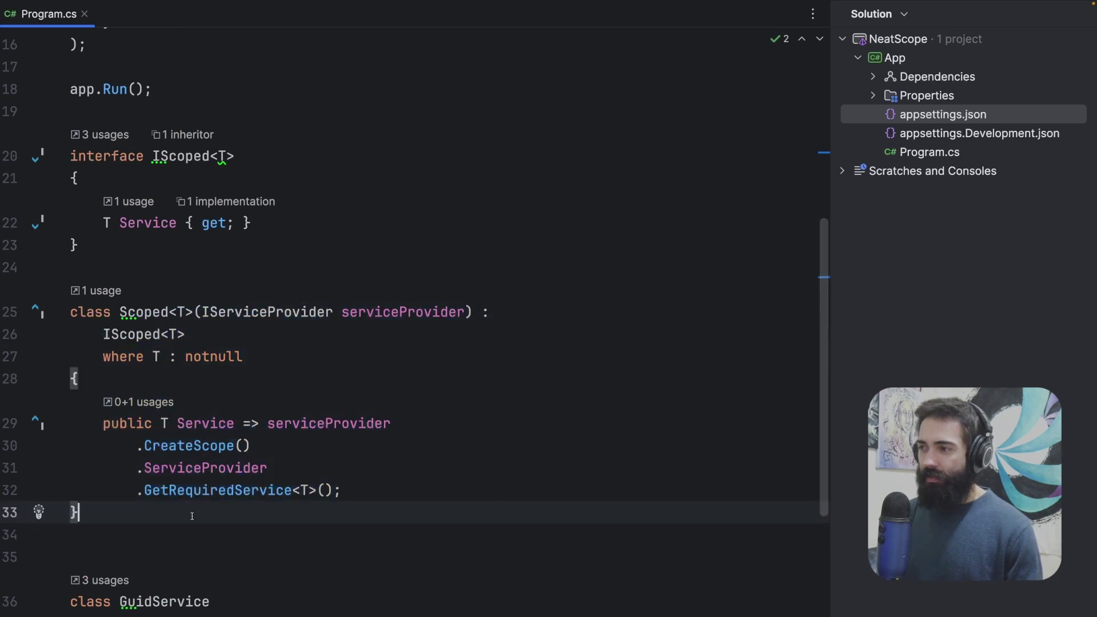
pyautogui.doubleClick(244, 310)
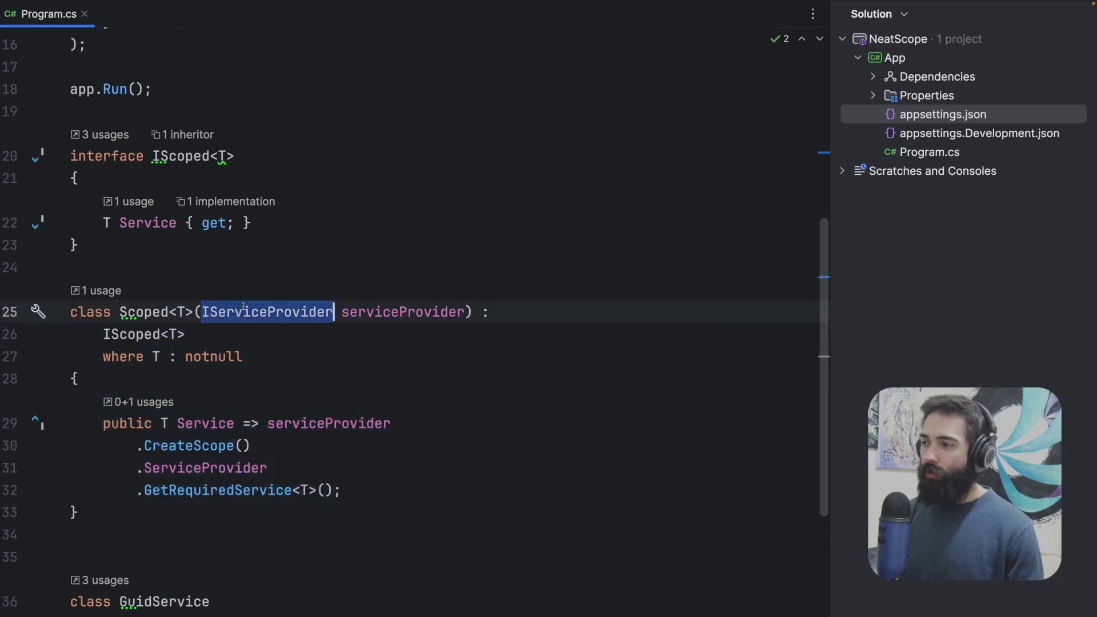
pyautogui.doubleClick(342, 424)
pyautogui.click(189, 446)
pyautogui.click(277, 312)
# - Change the constructor parameter to IServiceScopeFactory scopeFactory
pyautogui.doubleClick(311, 311)
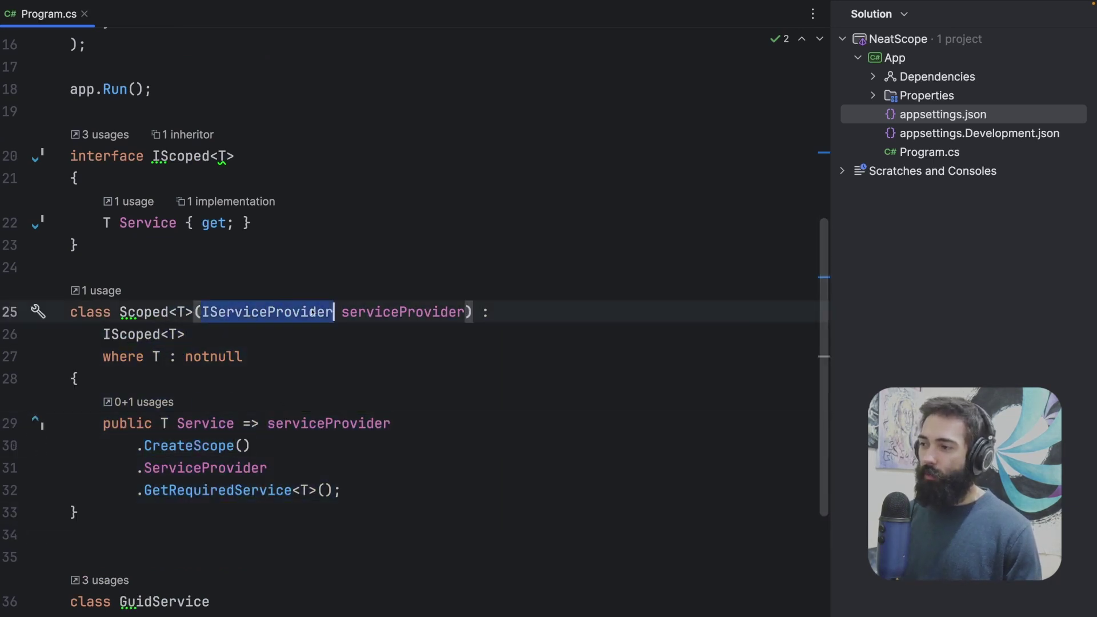
pyautogui.write('I')
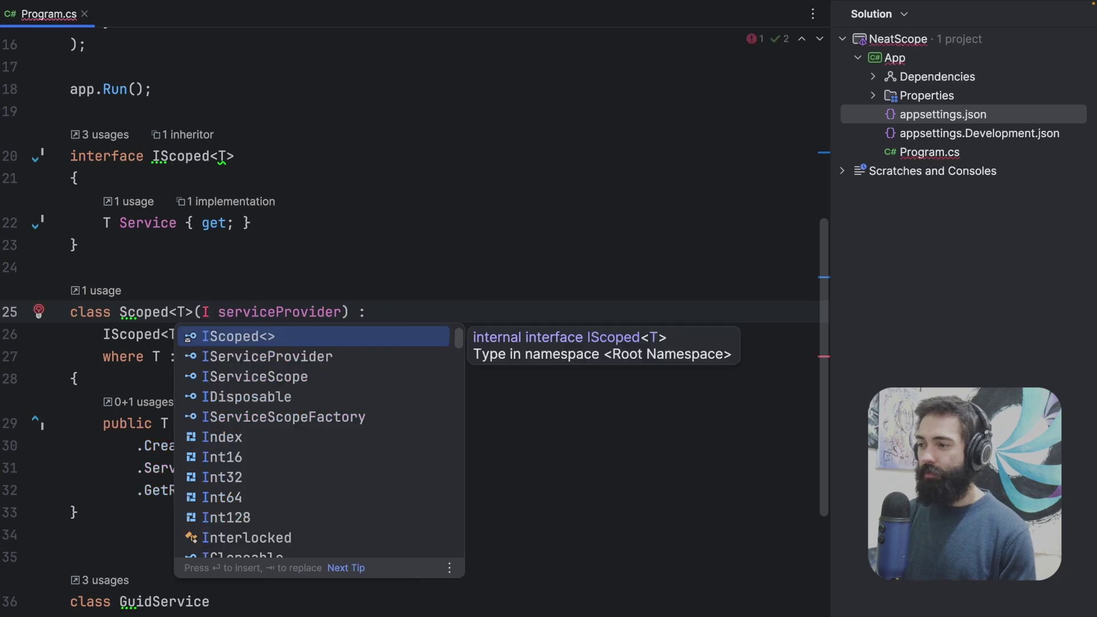
pyautogui.press('Down')
pyautogui.press('Down')
pyautogui.press('Return')
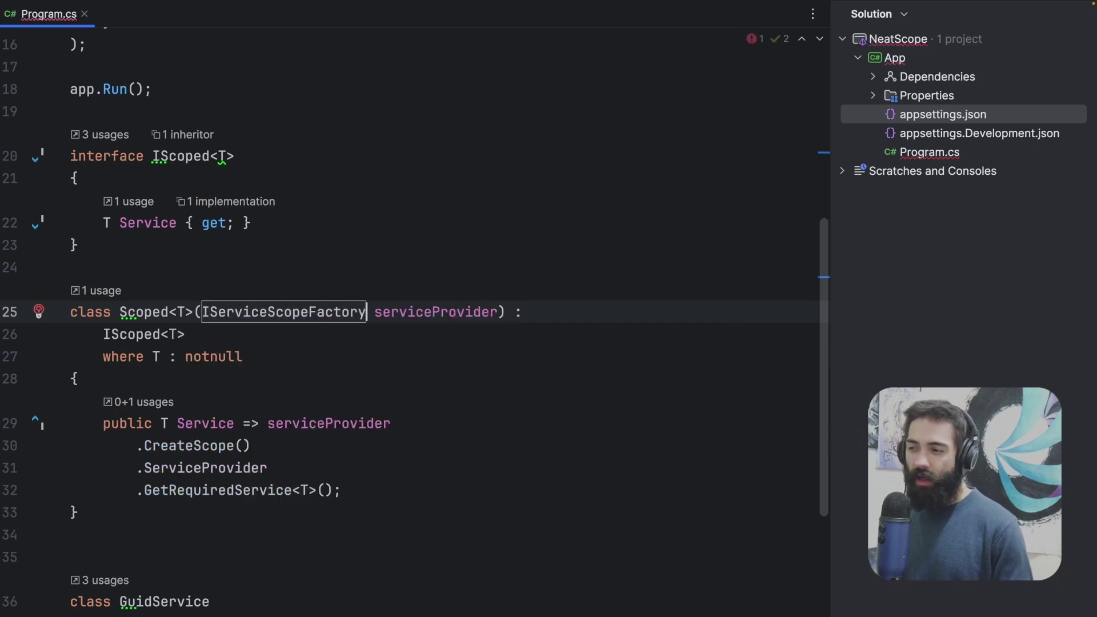
pyautogui.hotkey('ctrl', 'Right')
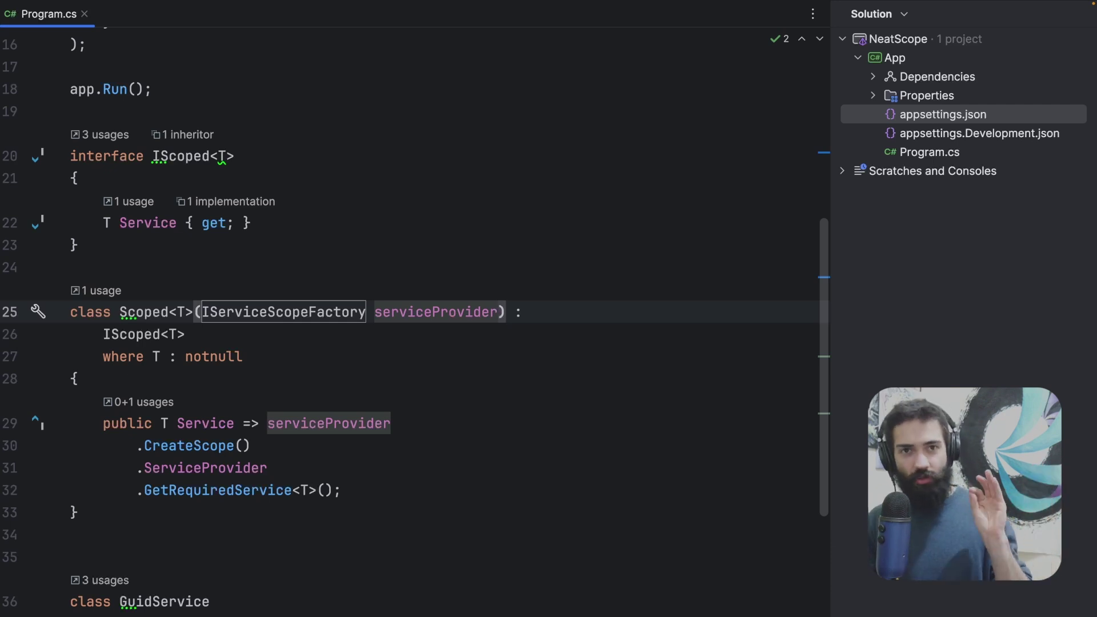
pyautogui.hotkey('ctrl', 'BackSpace')
pyautogui.write('sc')
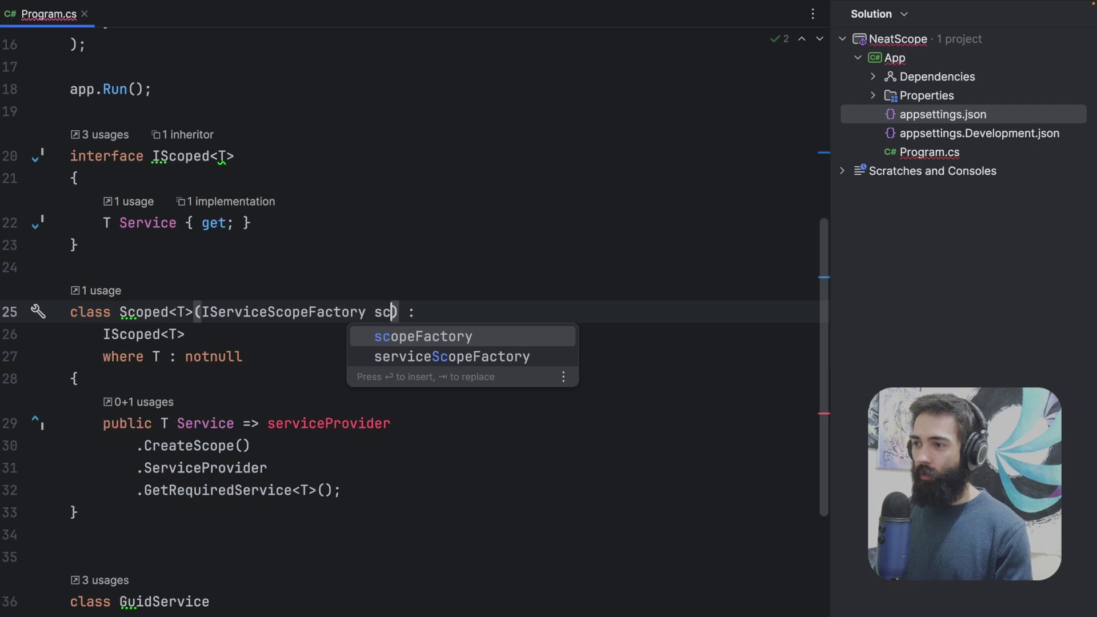
pyautogui.press('Return')
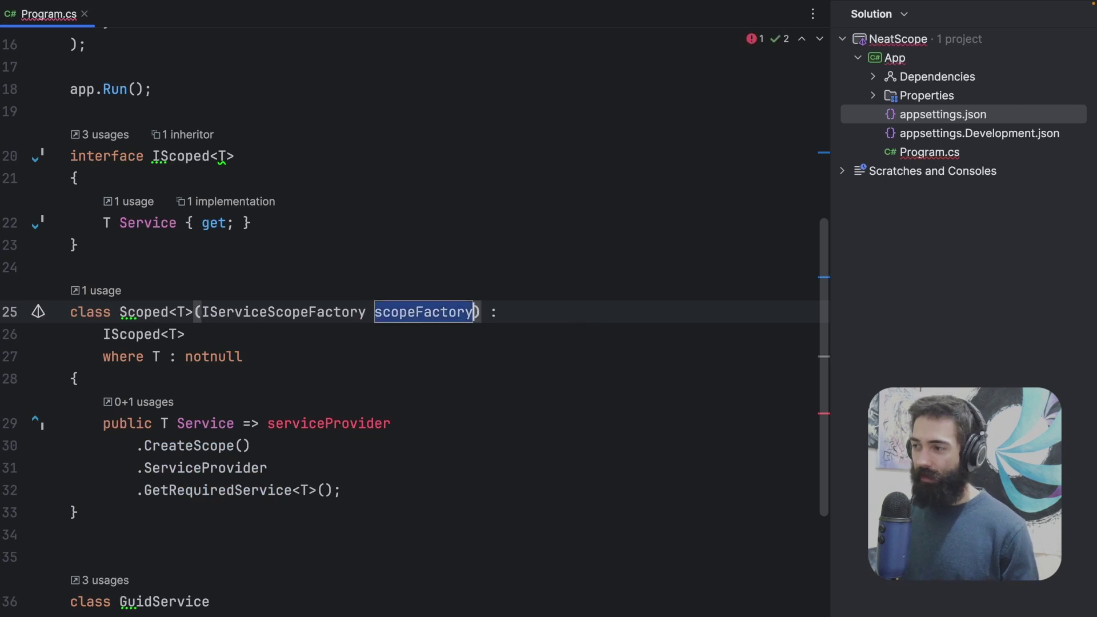
pyautogui.moveTo(186, 312); pyautogui.dragTo(382, 307)
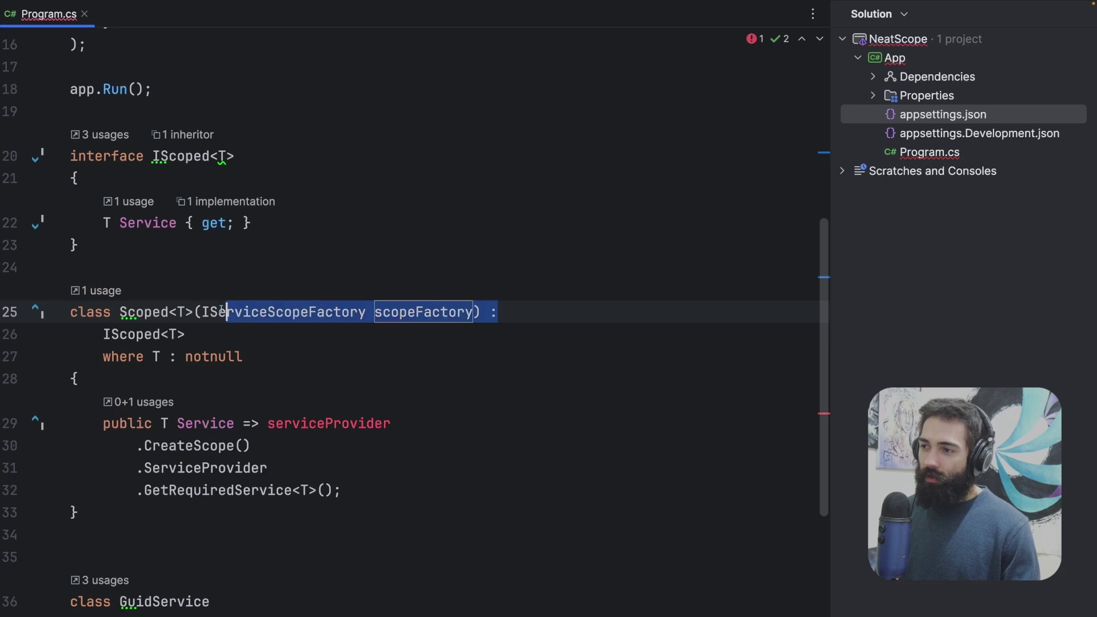
pyautogui.moveTo(119, 312); pyautogui.dragTo(444, 312)
pyautogui.click(518, 315)
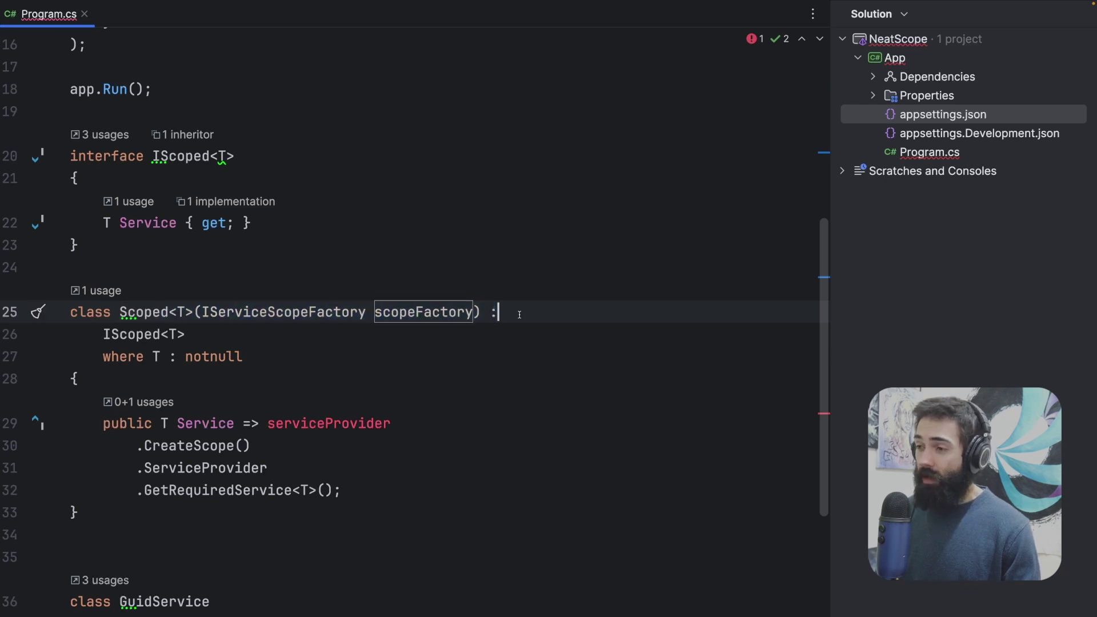
# - Add blank lines in the Scoped class body and start a private field
pyautogui.click(295, 375)
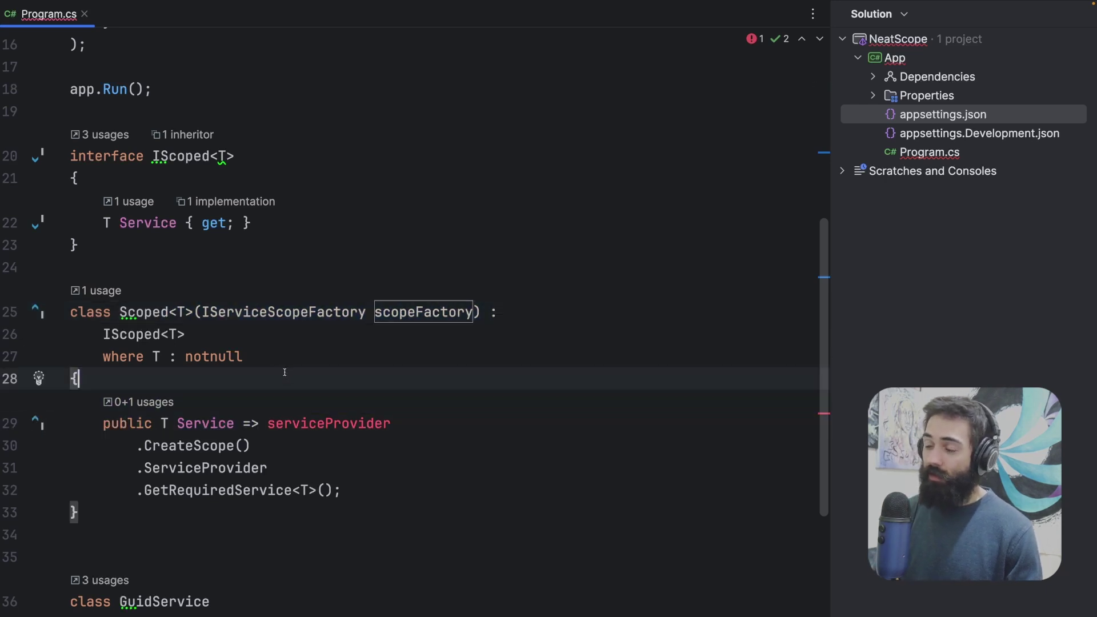
pyautogui.press('Return')
pyautogui.press('Return')
pyautogui.press('Up')
pyautogui.write('pr')
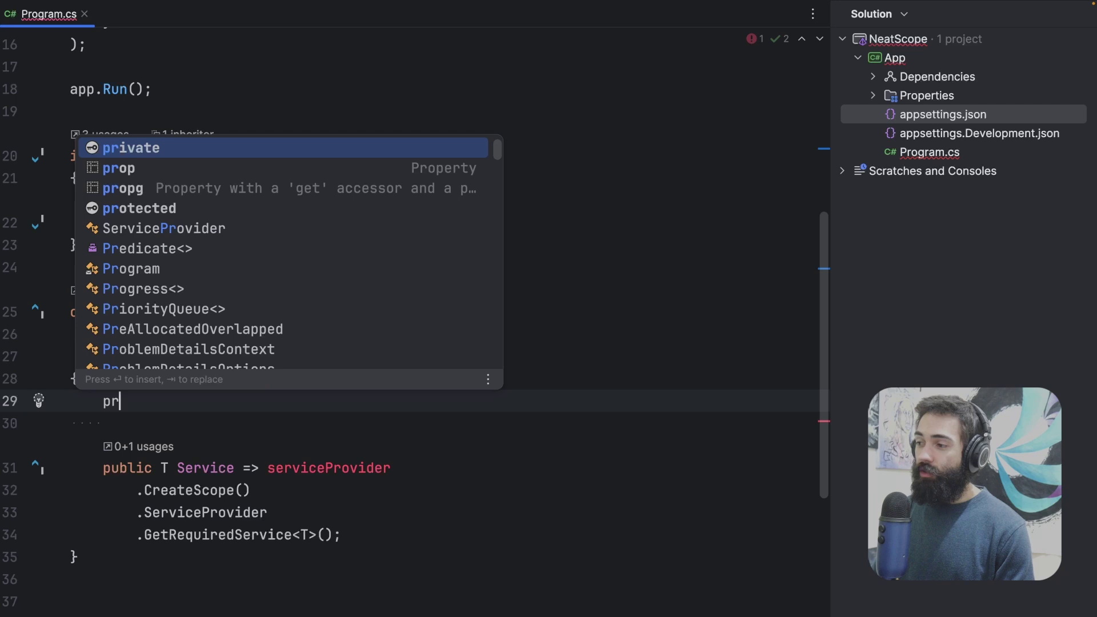
pyautogui.press('Escape')
pyautogui.write('ivate')
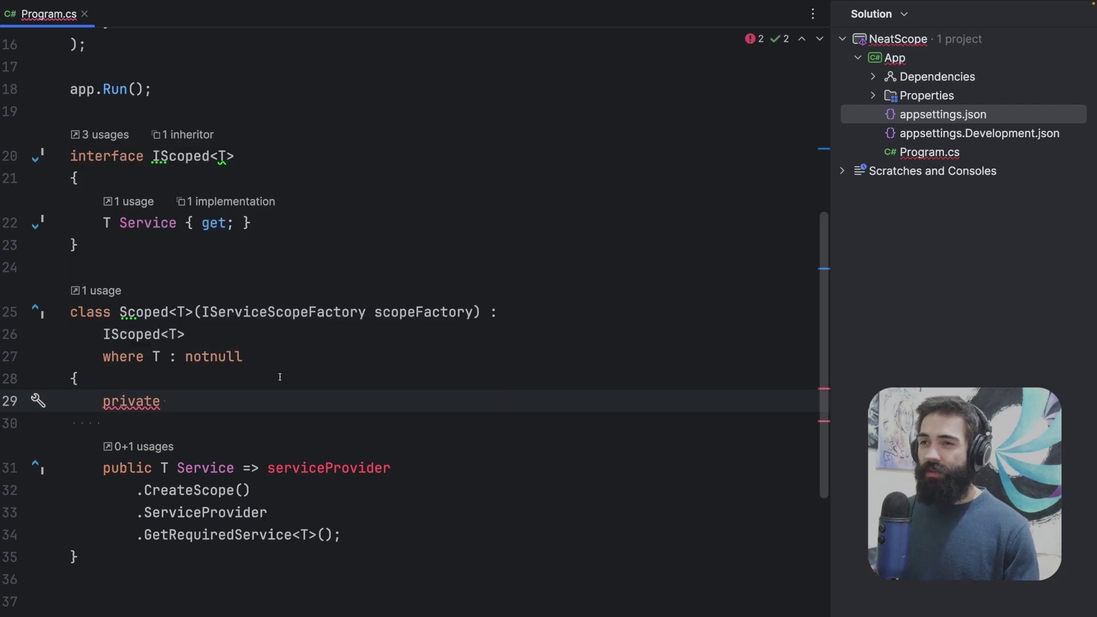
pyautogui.press('Down')
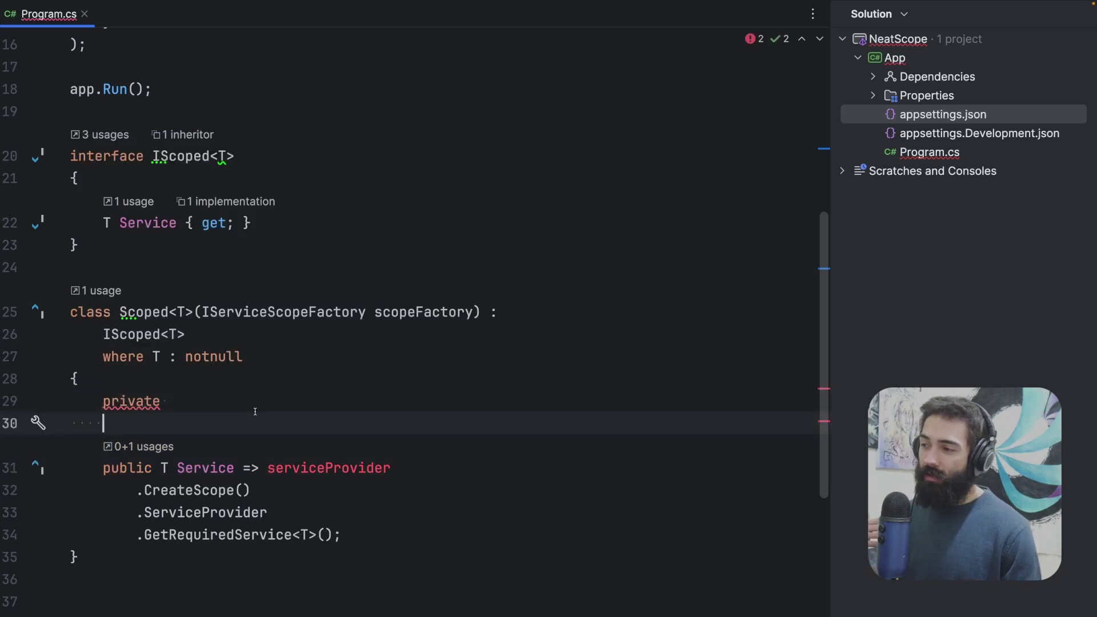
pyautogui.moveTo(255, 411); pyautogui.dragTo(306, 465)
pyautogui.click(272, 402)
pyautogui.click(185, 312)
pyautogui.hotkey('shift', 'Down')
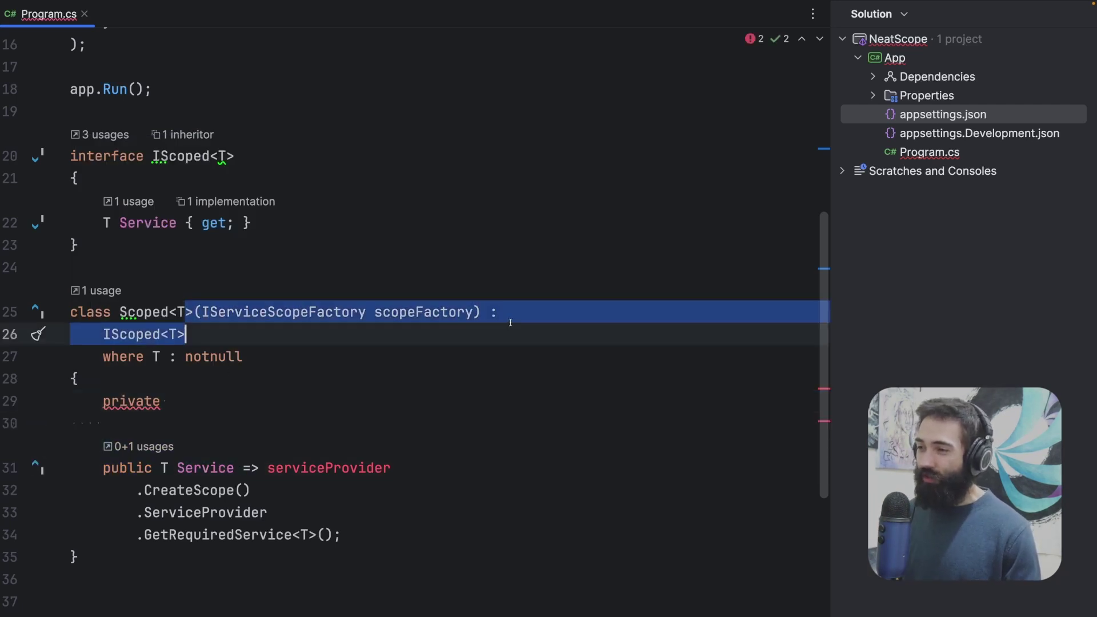
pyautogui.moveTo(510, 322); pyautogui.dragTo(509, 310)
pyautogui.press('Down')
pyautogui.press('Down')
pyautogui.press('Down')
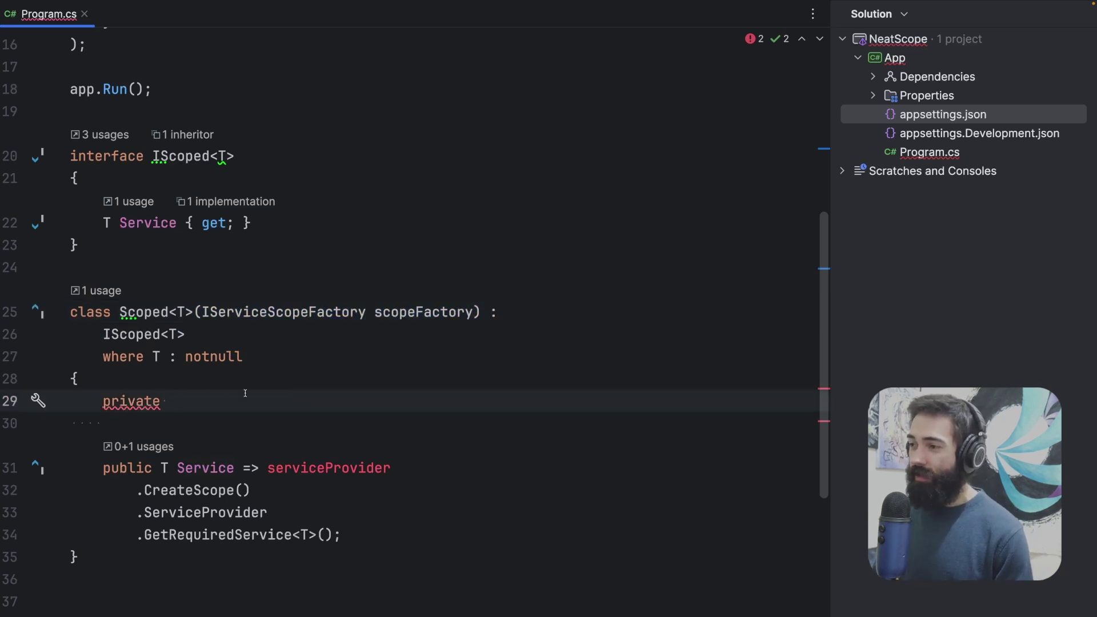
# - Declare the field as IServiceScope _scope = scopeFactory.CreateScope()
pyautogui.moveTo(135, 486); pyautogui.dragTo(257, 491)
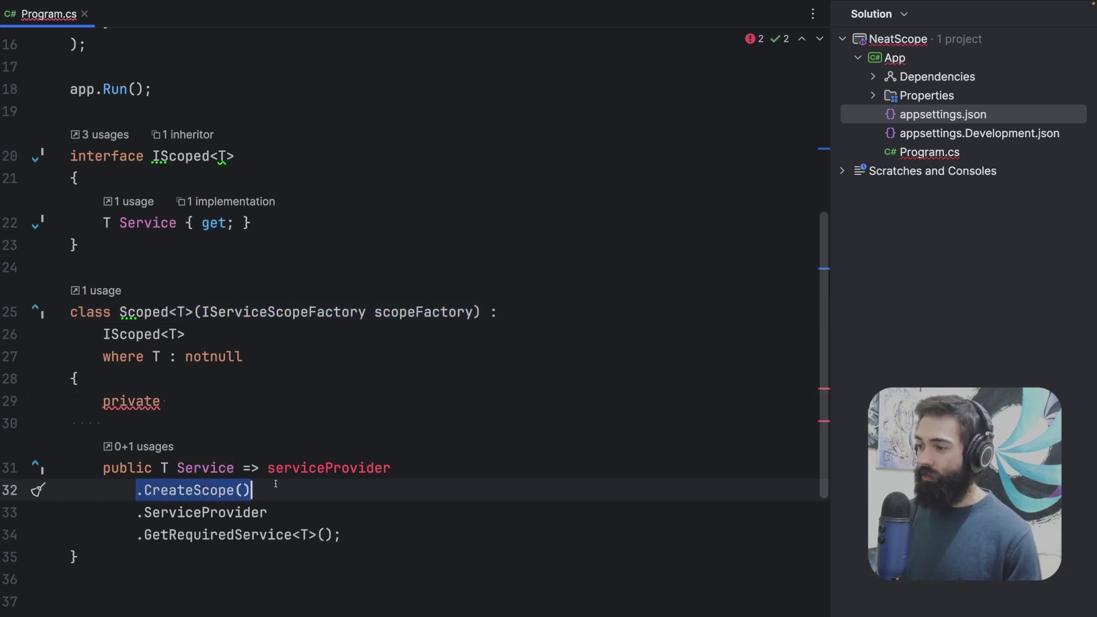
pyautogui.click(135, 513)
pyautogui.moveTo(135, 513); pyautogui.dragTo(262, 512)
pyautogui.click(229, 403)
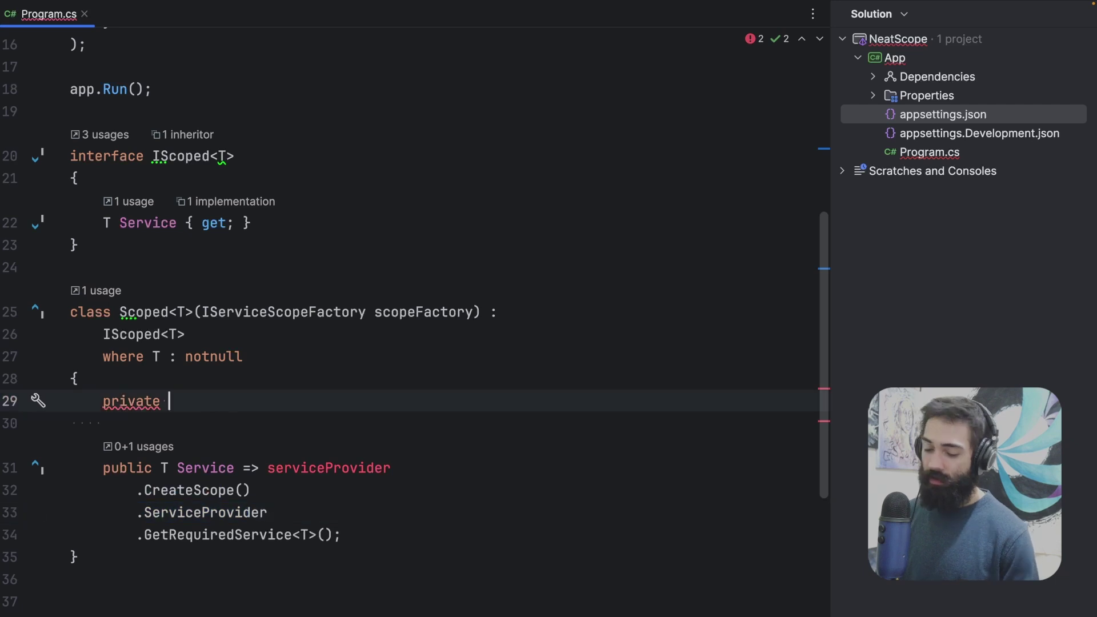
pyautogui.write('IServ')
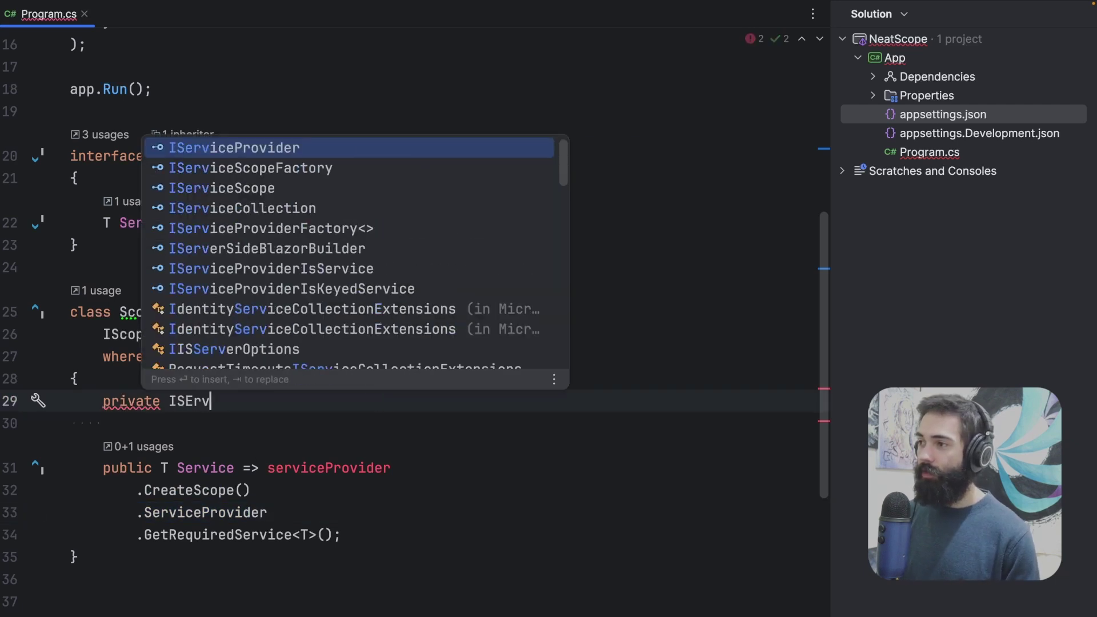
pyautogui.press('Down')
pyautogui.press('Down')
pyautogui.press('Return')
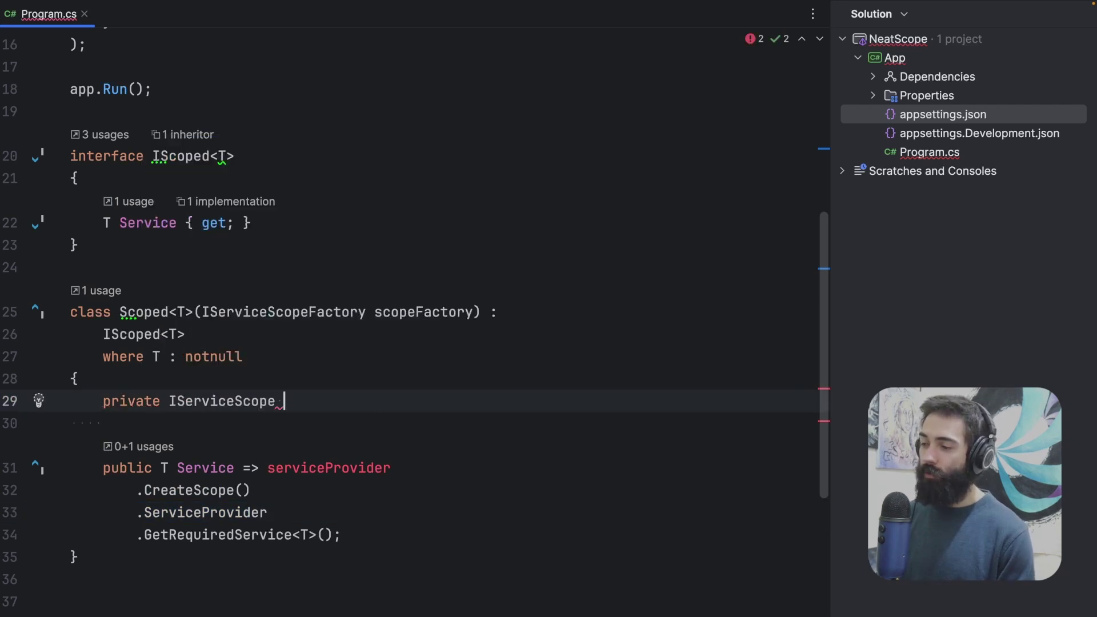
pyautogui.write('_scope = s')
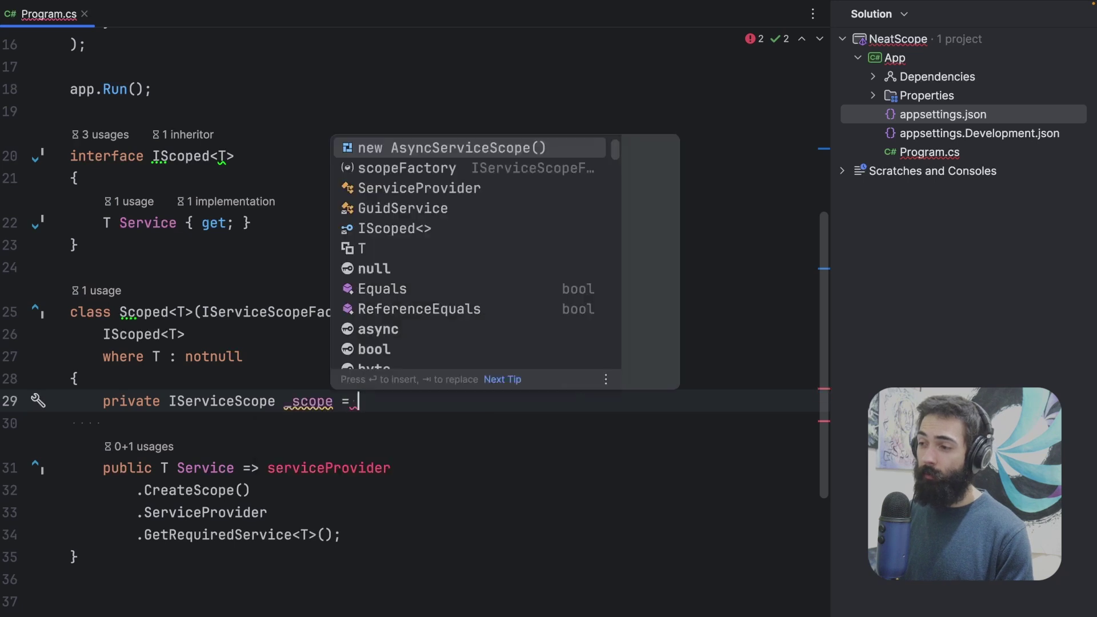
pyautogui.press('Down')
pyautogui.press('Return')
pyautogui.write('.')
pyautogui.press('Return')
pyautogui.write(';')
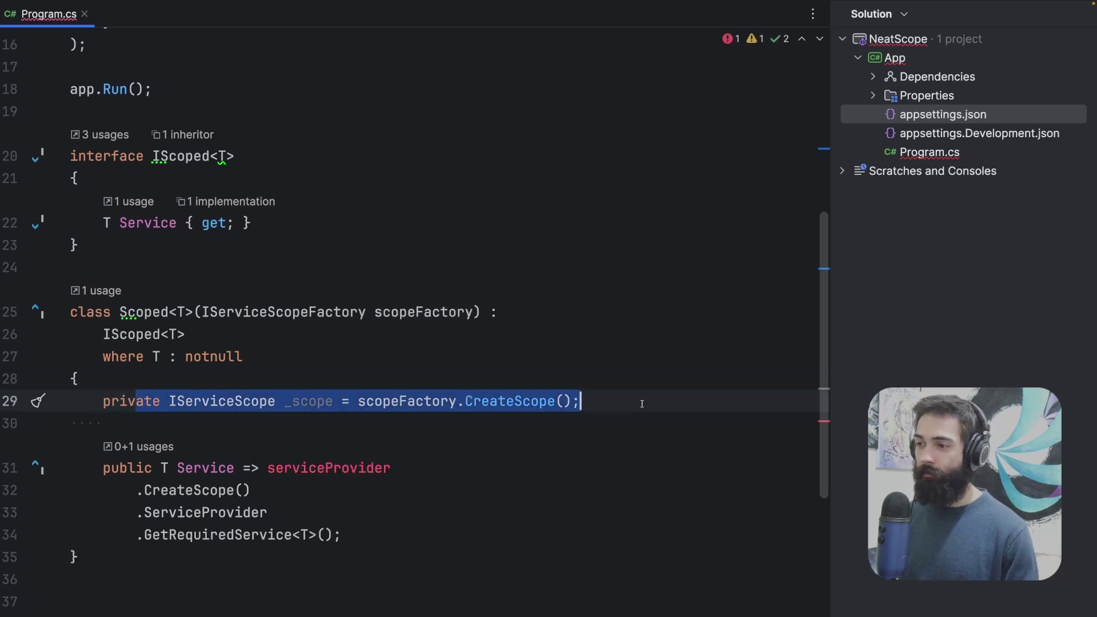
# - Replace the old CreateScope chain in Service with _scope and join GetRequiredService onto one line
pyautogui.doubleClick(299, 401)
pyautogui.hotkey('ctrl', 'c')
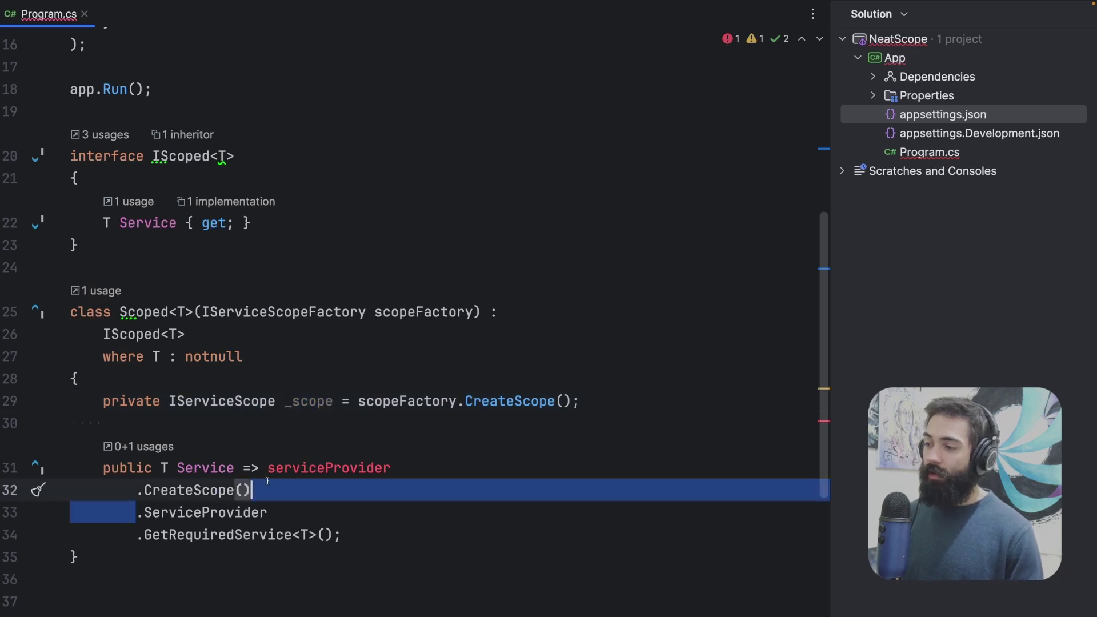
pyautogui.moveTo(133, 515); pyautogui.dragTo(267, 468)
pyautogui.hotkey('ctrl', 'v')
pyautogui.press('Down')
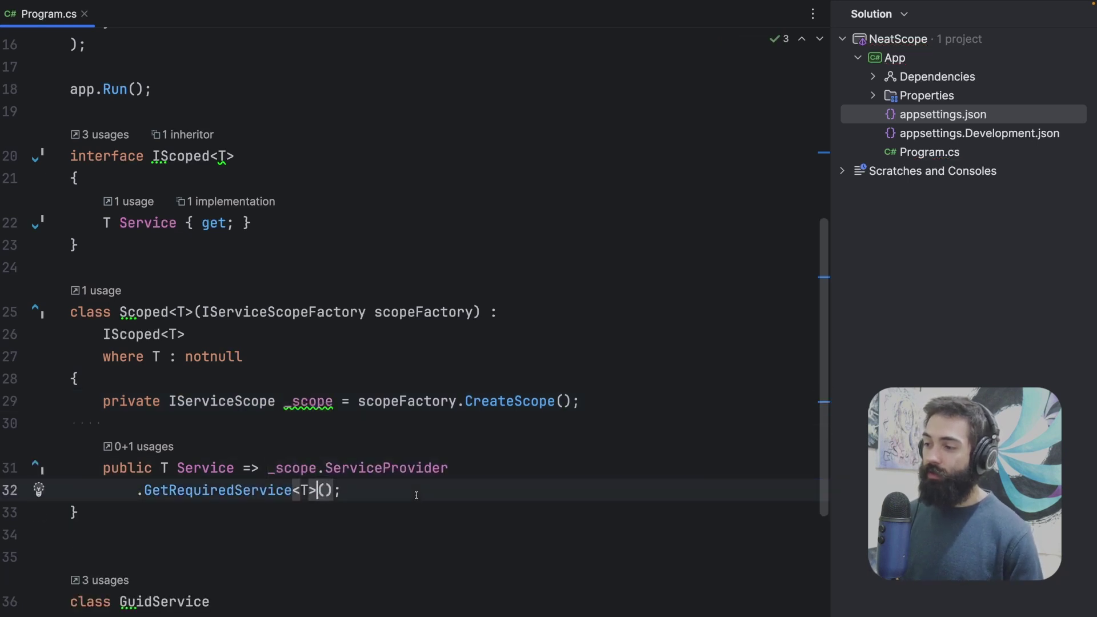
pyautogui.press('Home')
pyautogui.press('BackSpace')
# - Bring up the fix suggestions on _scope to make it readonly
pyautogui.hotkey('ctrl', 'w')
pyautogui.hotkey('ctrl', 'w')
pyautogui.hotkey('ctrl', 'w')
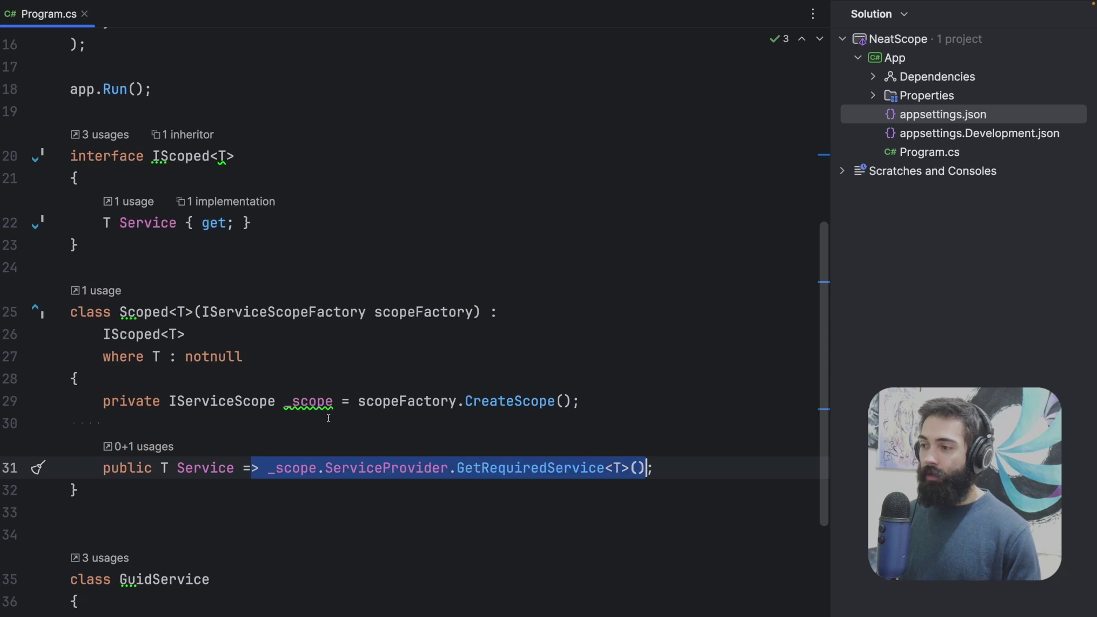
pyautogui.click(318, 404)
pyautogui.hotkey('alt', 'Return')
pyautogui.press('Return')
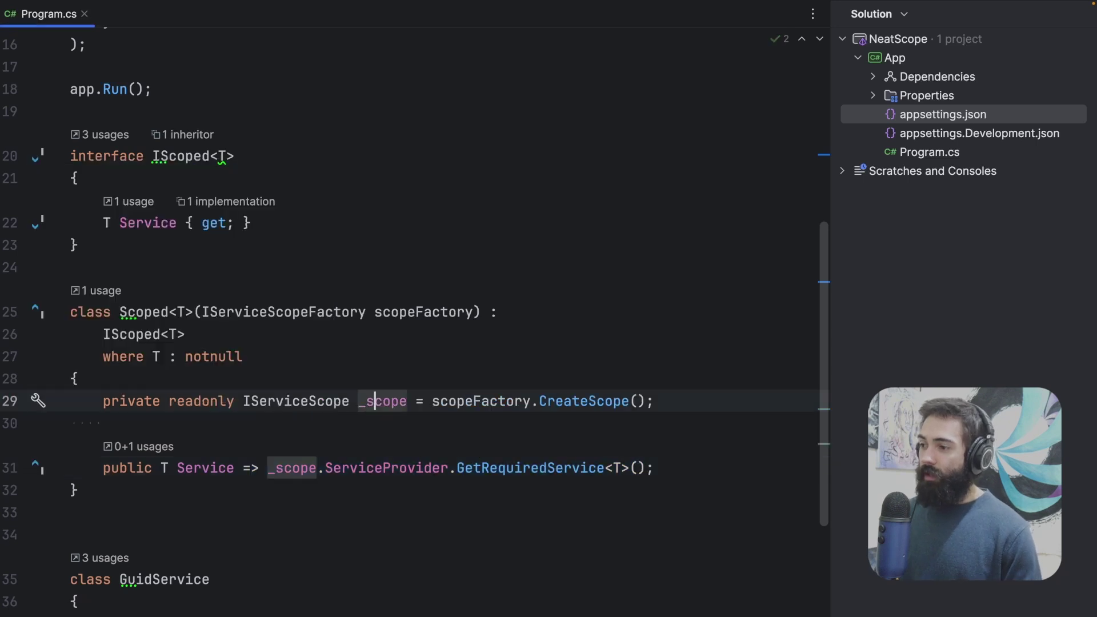
pyautogui.click(409, 375)
pyautogui.moveTo(408, 374); pyautogui.dragTo(408, 502)
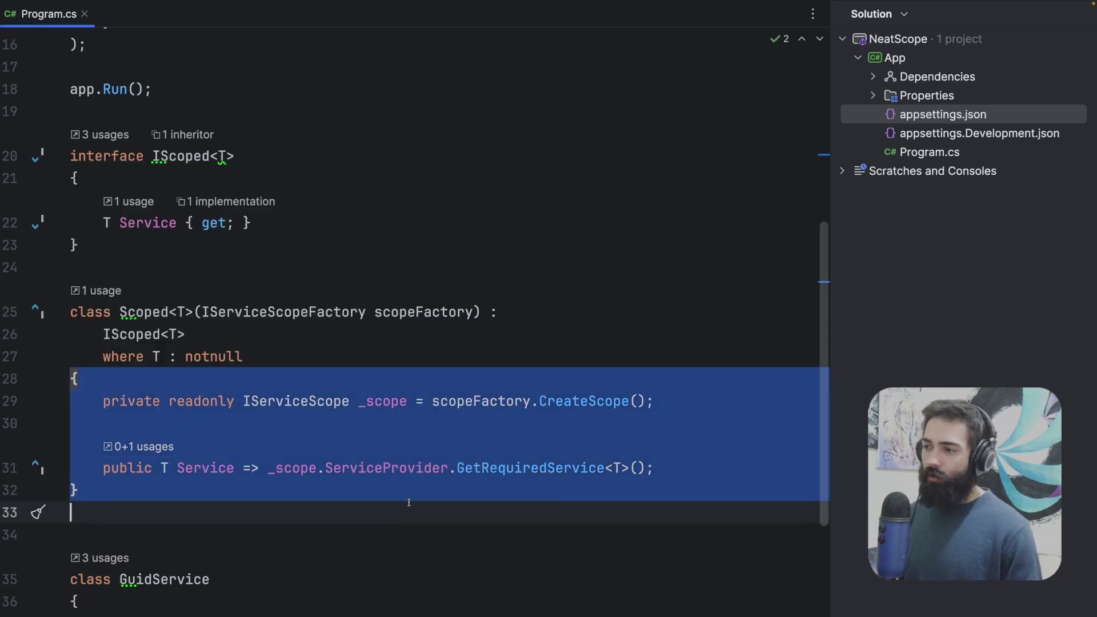
pyautogui.click(409, 503)
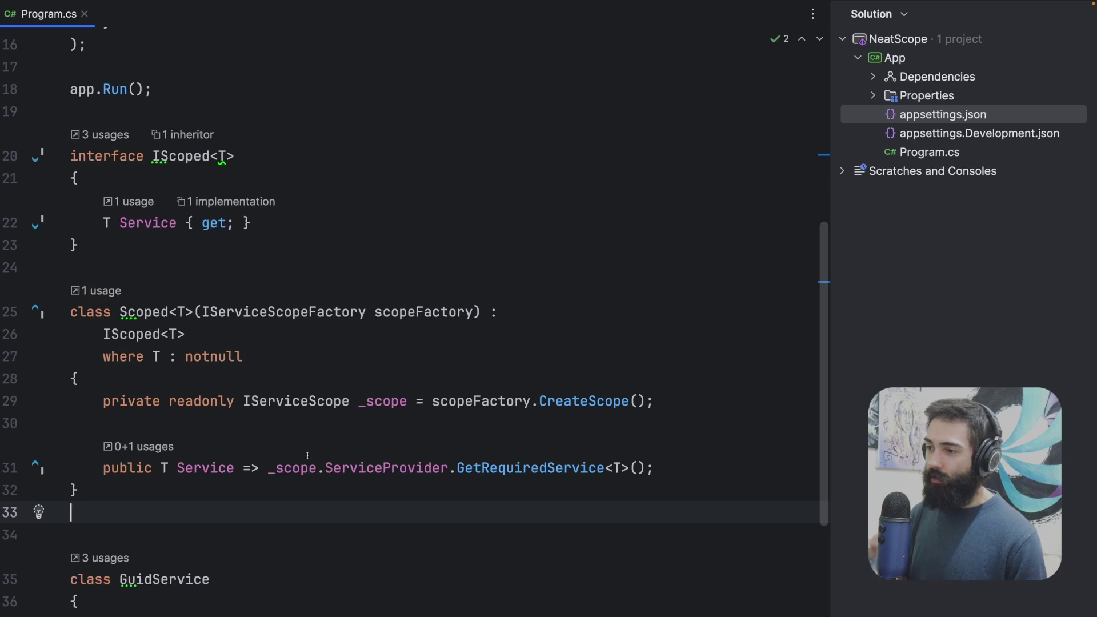
pyautogui.moveTo(242, 468); pyautogui.dragTo(410, 468)
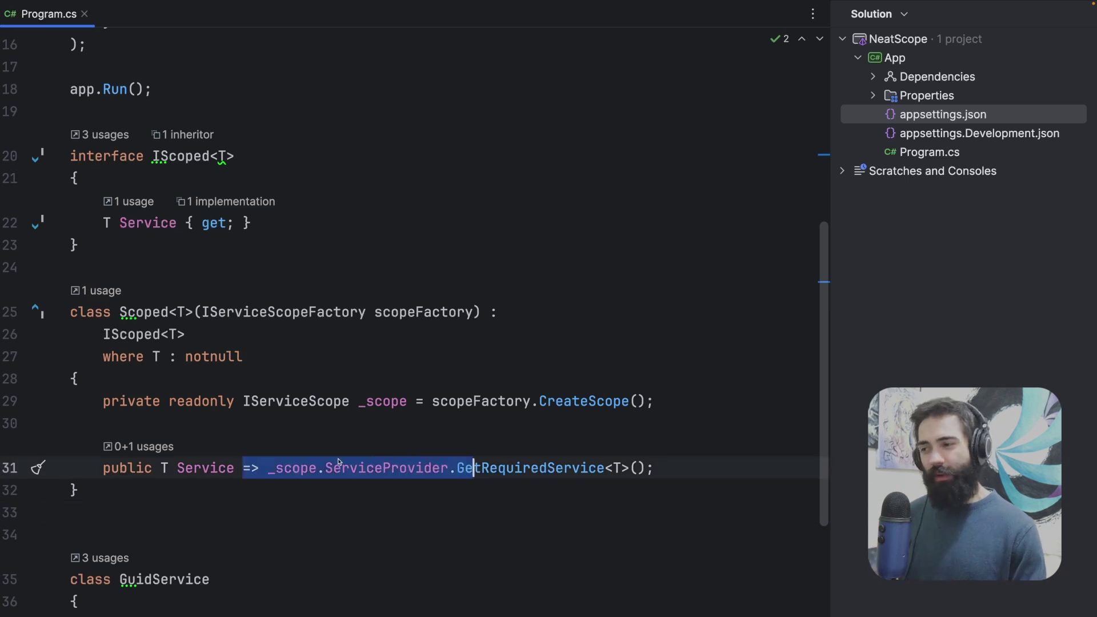
pyautogui.click(244, 468)
pyautogui.moveTo(267, 469); pyautogui.dragTo(450, 469)
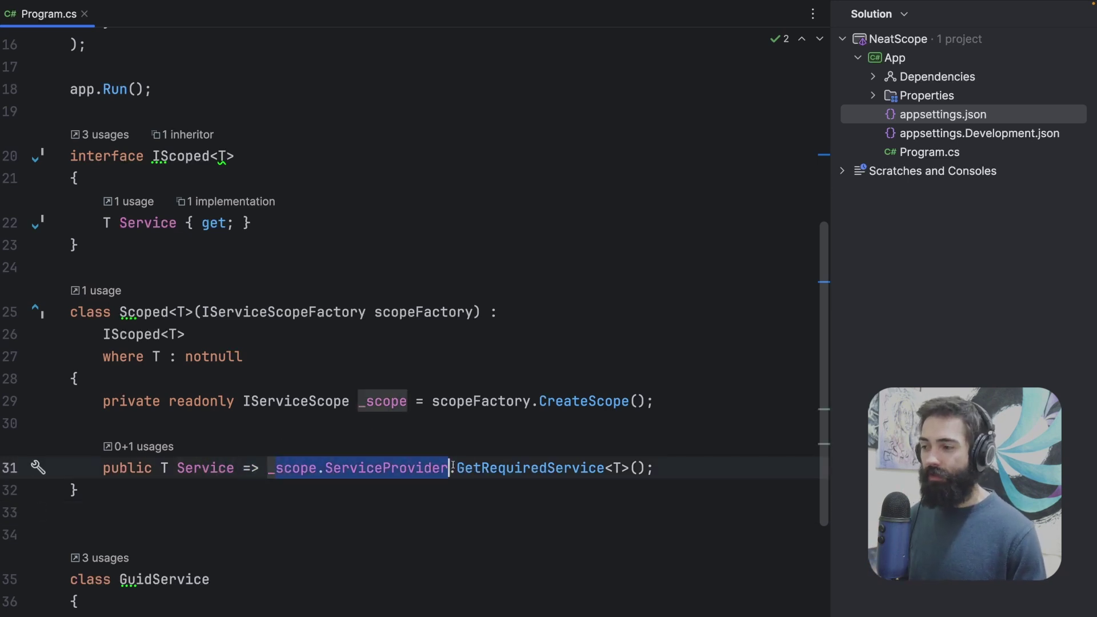
pyautogui.moveTo(275, 468); pyautogui.dragTo(418, 469)
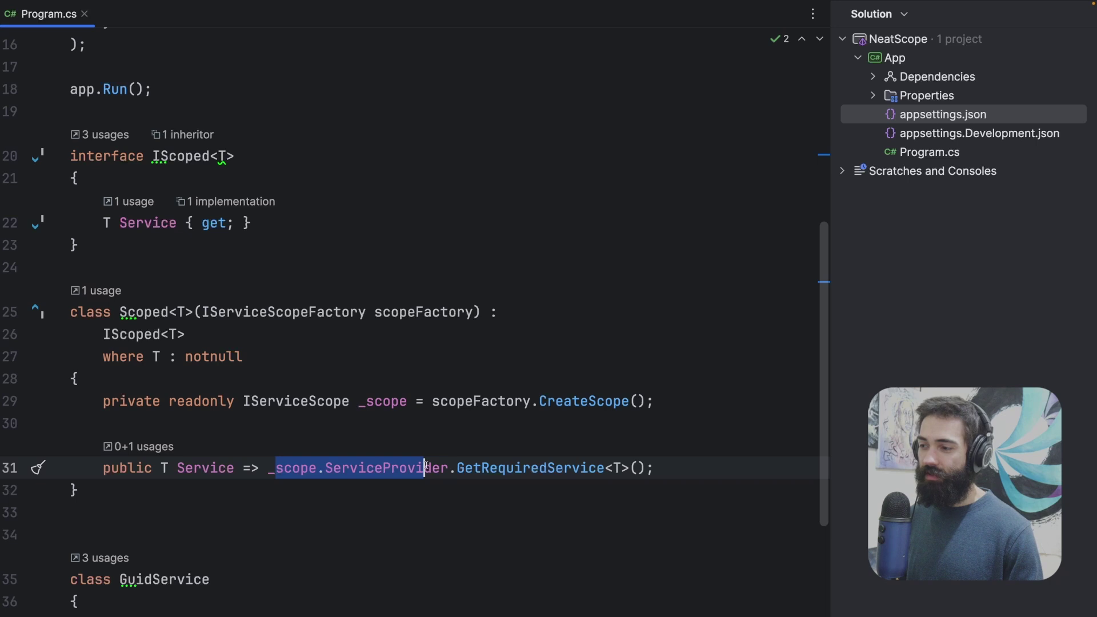
pyautogui.moveTo(631, 468); pyautogui.dragTo(438, 453)
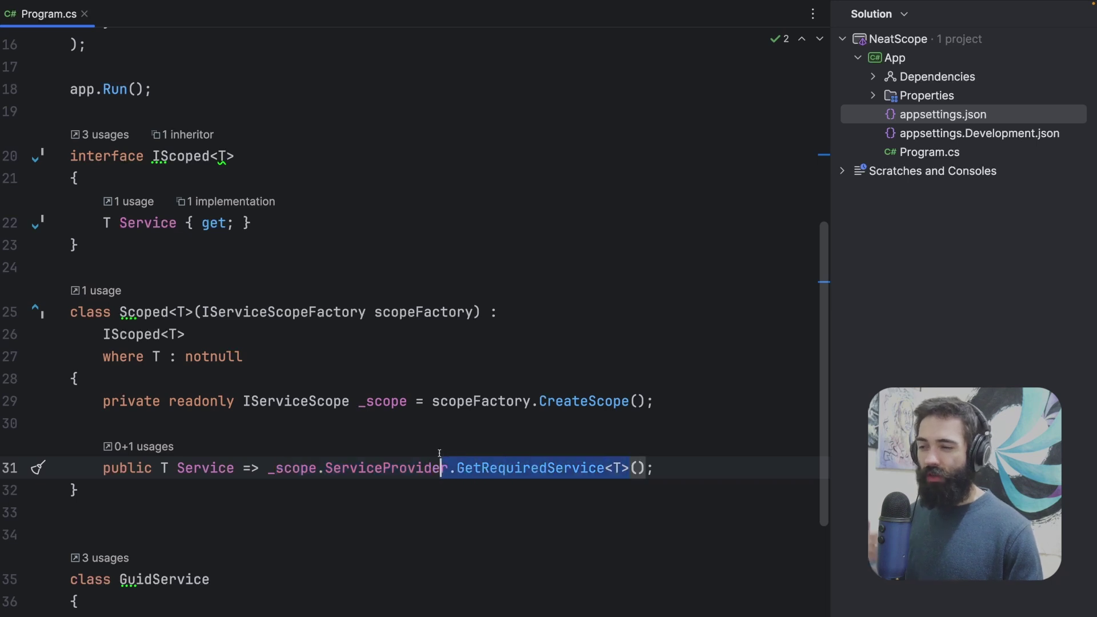
pyautogui.click(294, 468)
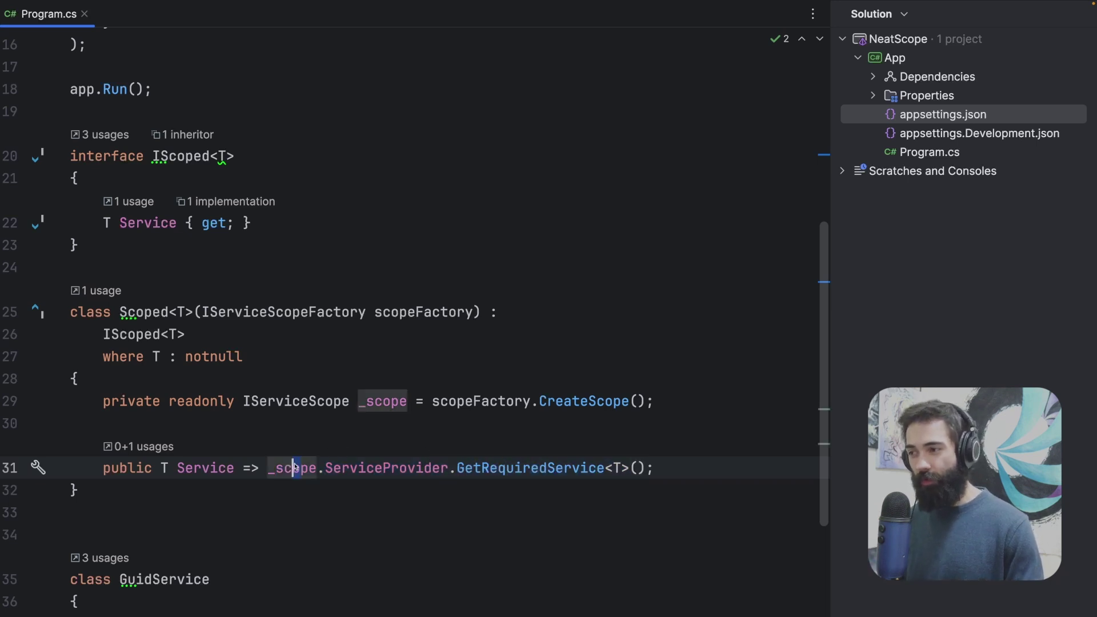
pyautogui.click(236, 331)
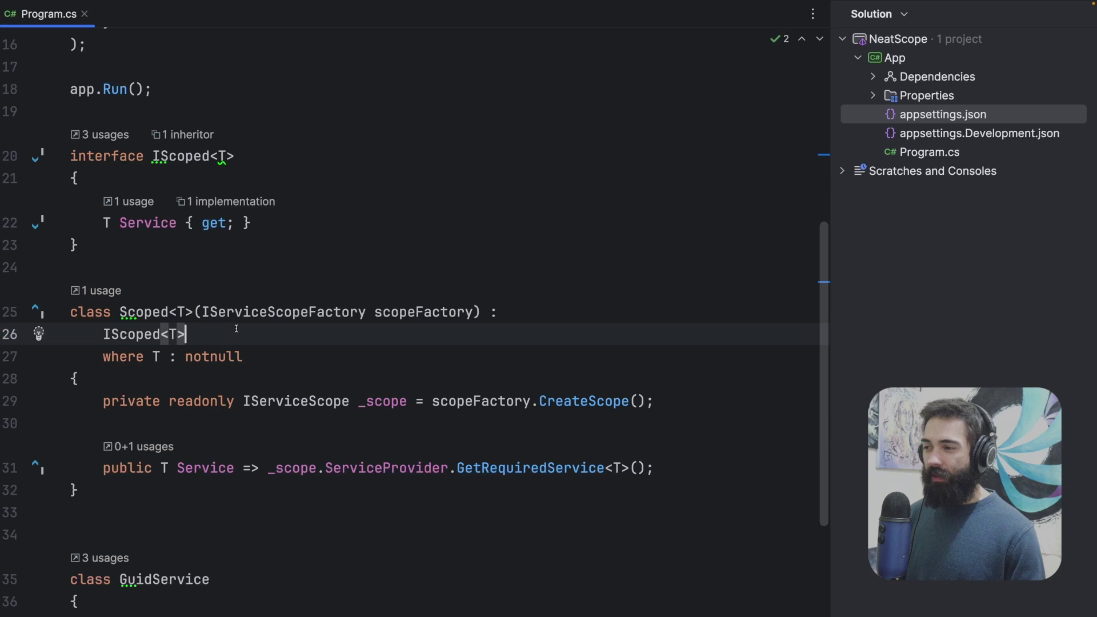
# - Add IDisposable on its own indented line in the Scoped<T> class declaration
pyautogui.press('Return')
pyautogui.write('IDisposable')
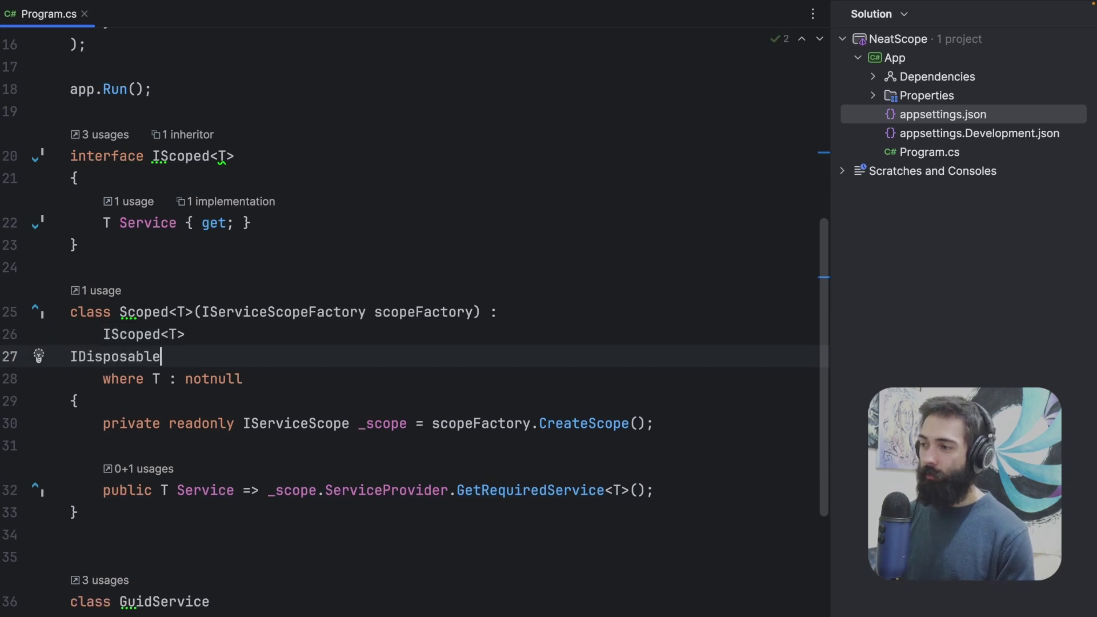
pyautogui.press('Up')
pyautogui.press('End')
pyautogui.write('.')
pyautogui.press('Down')
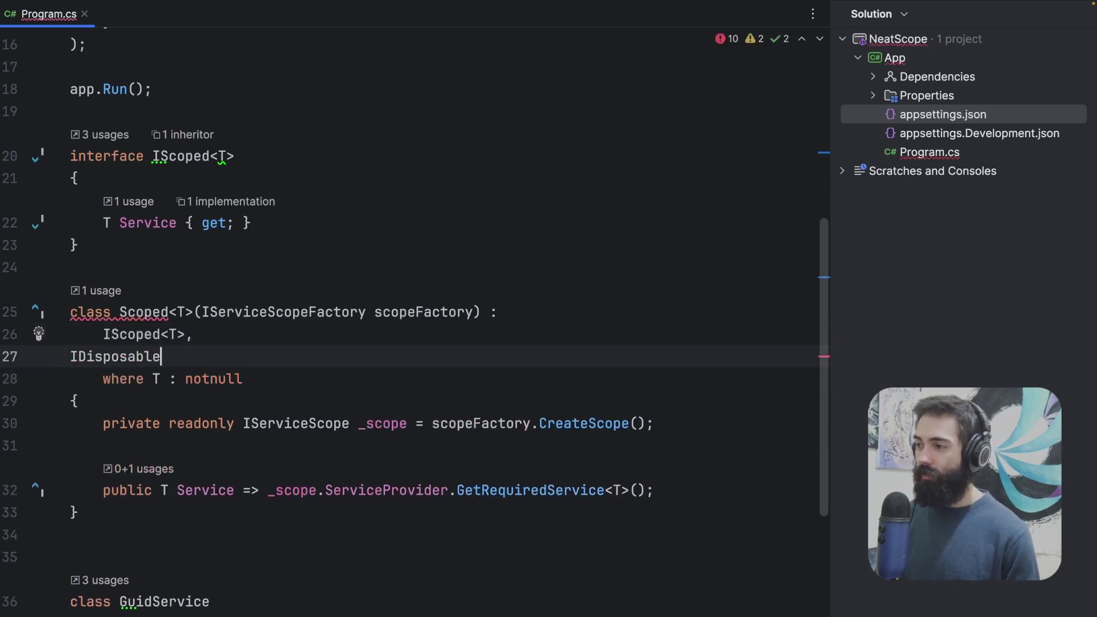
pyautogui.press('Home')
pyautogui.press('Tab')
pyautogui.press('Up')
pyautogui.press('Up')
# - Generate the Dispose pattern for _scope, with a blank line before Dispose
pyautogui.hotkey('alt', 'Return')
pyautogui.press('Return')
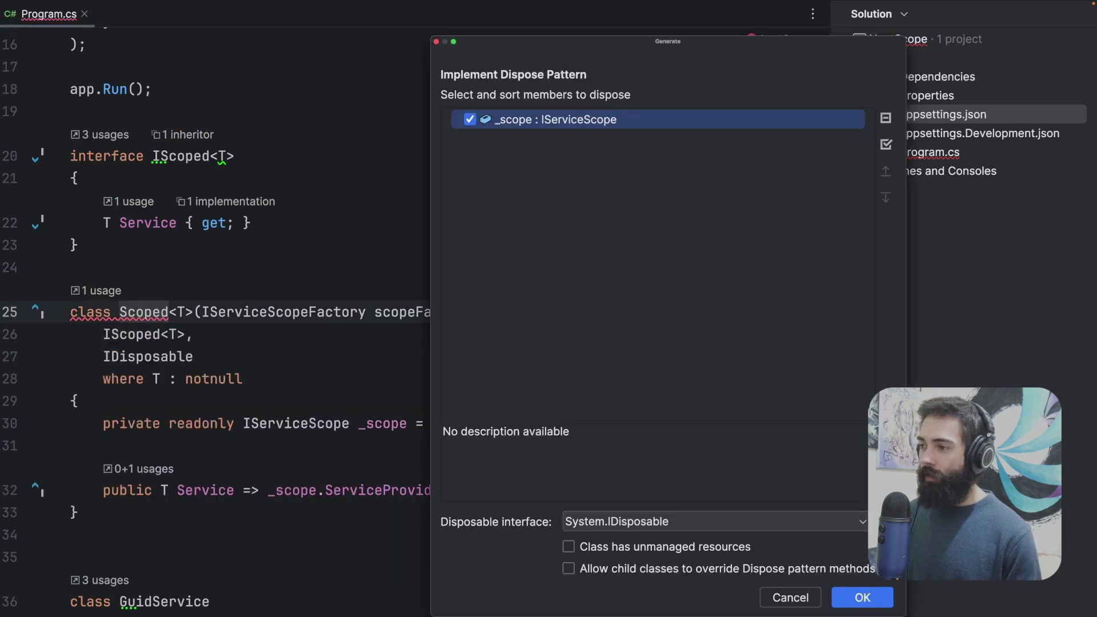
pyautogui.press('Return')
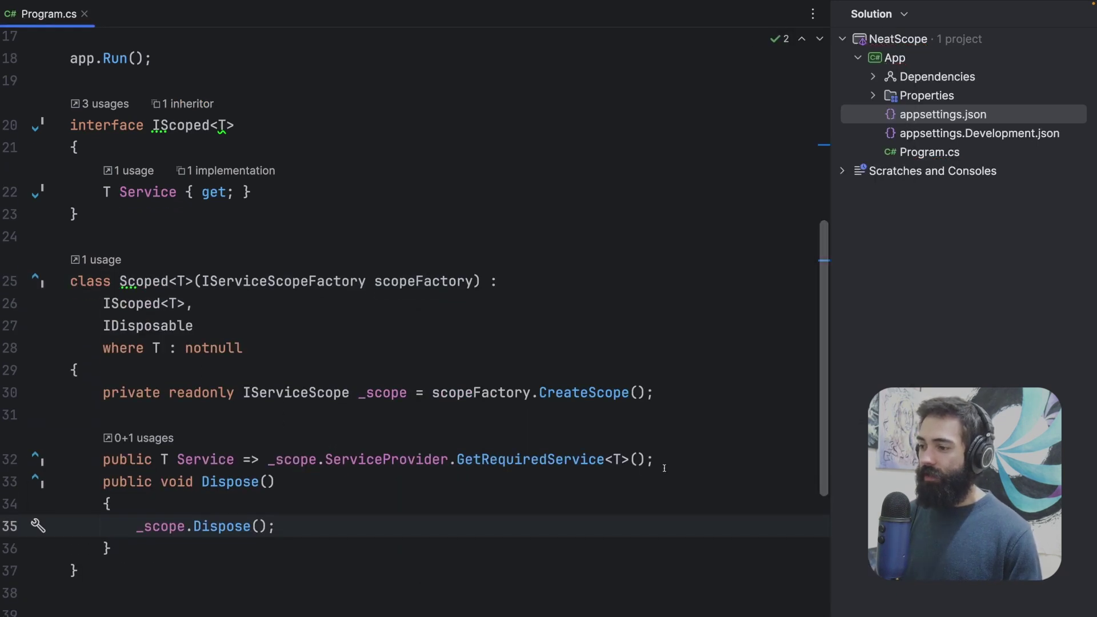
pyautogui.press('Up')
pyautogui.press('Up')
pyautogui.press('Up')
pyautogui.press('End')
pyautogui.press('Return')
# - Review the generated Dispose method and its _scope.Dispose() call
pyautogui.moveTo(160, 504); pyautogui.dragTo(190, 566)
pyautogui.click(276, 548)
pyautogui.moveTo(202, 503); pyautogui.dragTo(190, 563)
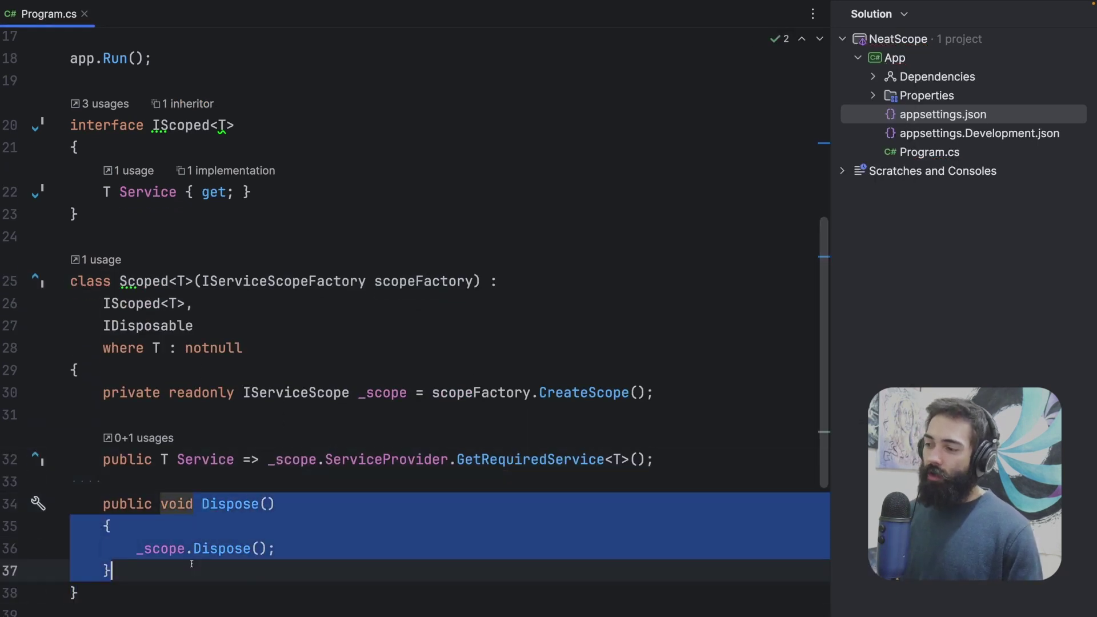
pyautogui.click(191, 563)
pyautogui.moveTo(276, 549); pyautogui.dragTo(136, 549)
pyautogui.click(161, 549)
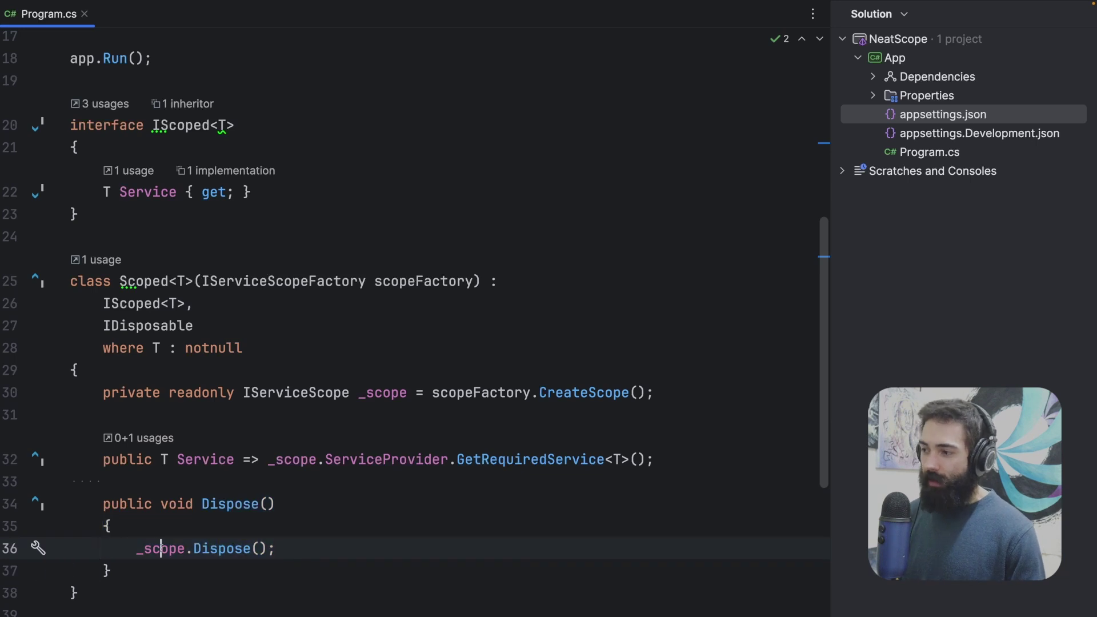
pyautogui.click(226, 548)
pyautogui.click(152, 549)
pyautogui.click(264, 549)
pyautogui.click(108, 526)
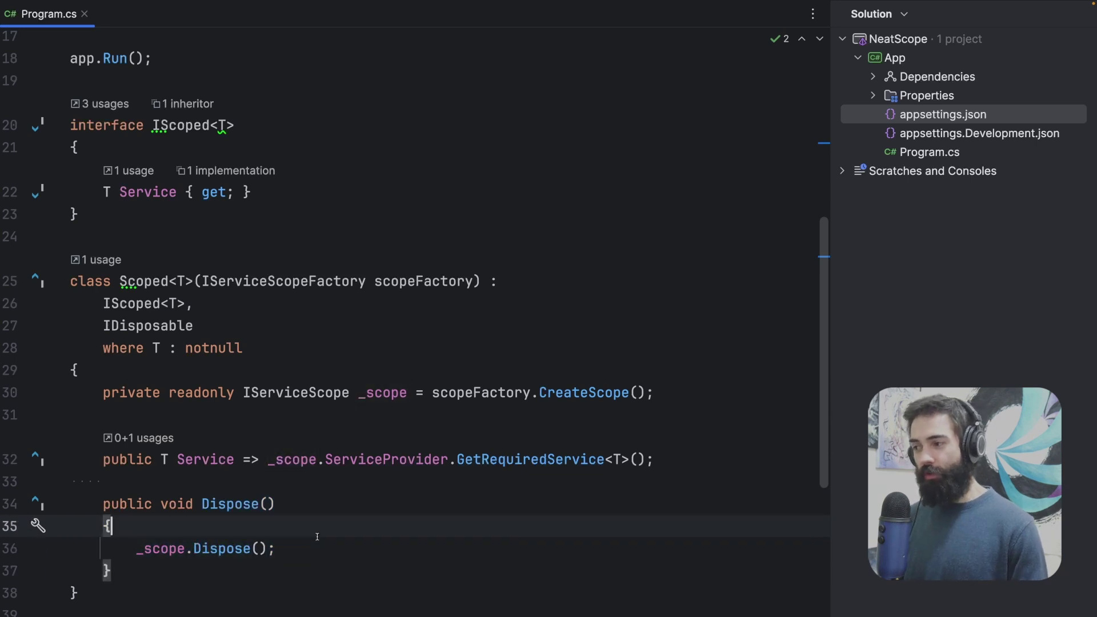
pyautogui.moveTo(161, 503); pyautogui.dragTo(159, 495)
pyautogui.moveTo(274, 504); pyautogui.dragTo(184, 504)
# - Review IDisposable on Scoped<T> alongside the IScoped<T> interface declaration
pyautogui.moveTo(193, 326); pyautogui.dragTo(106, 325)
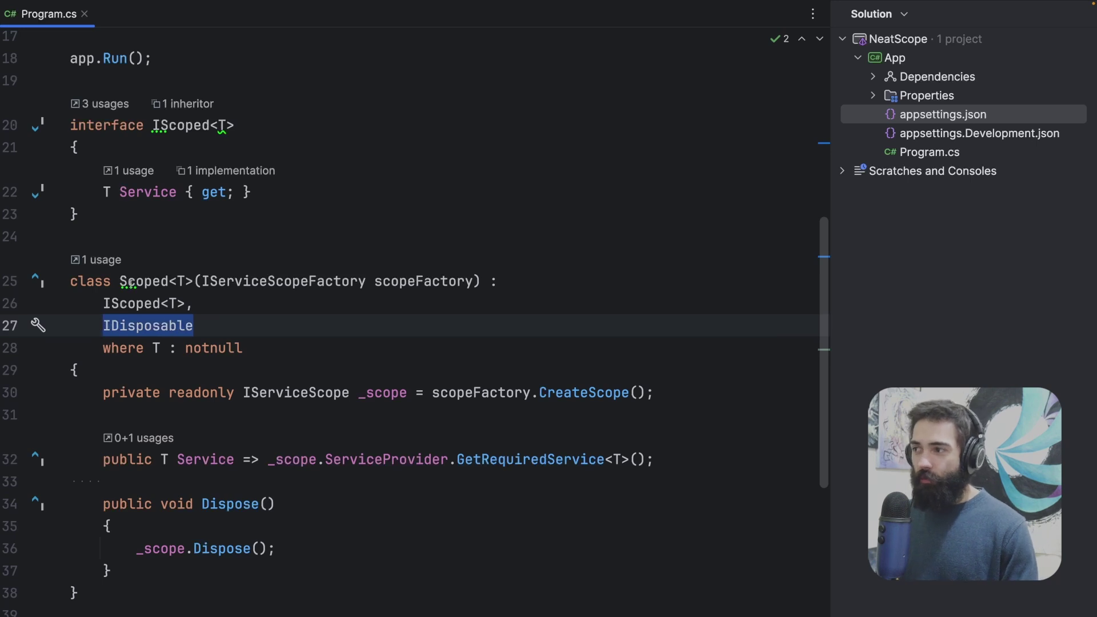
pyautogui.moveTo(119, 281); pyautogui.dragTo(203, 281)
pyautogui.moveTo(234, 125); pyautogui.dragTo(113, 125)
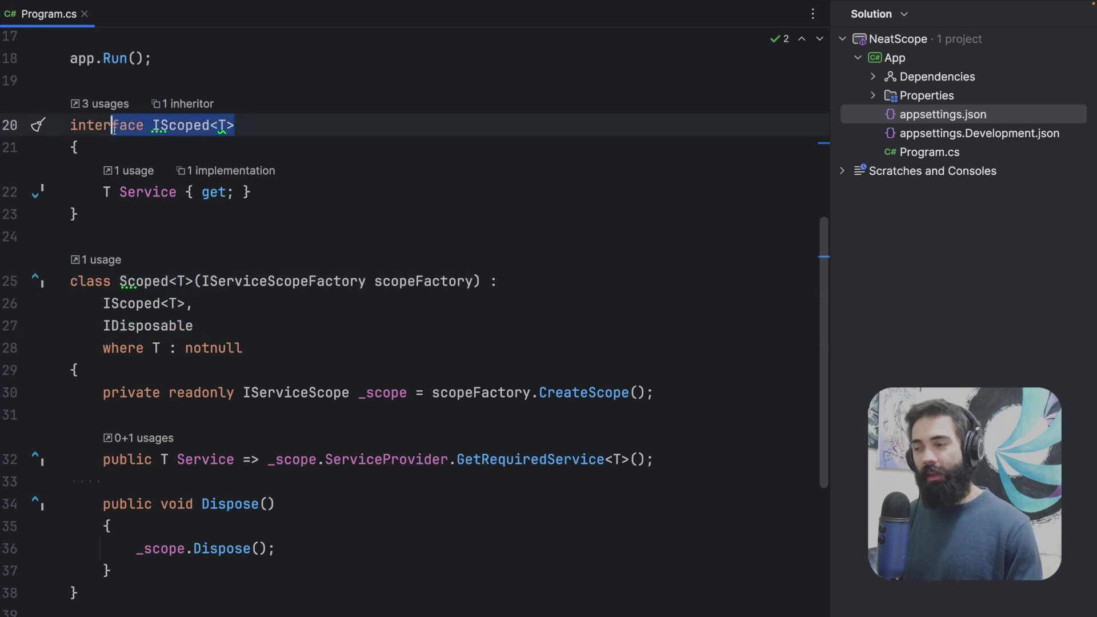
pyautogui.click(264, 131)
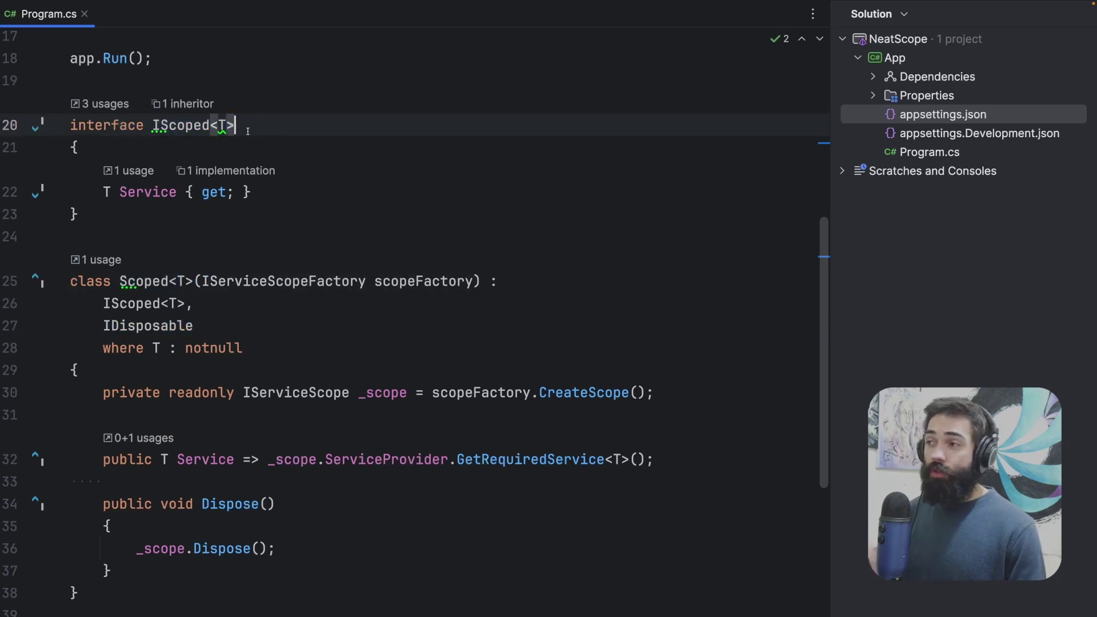
pyautogui.moveTo(237, 126); pyautogui.dragTo(185, 126)
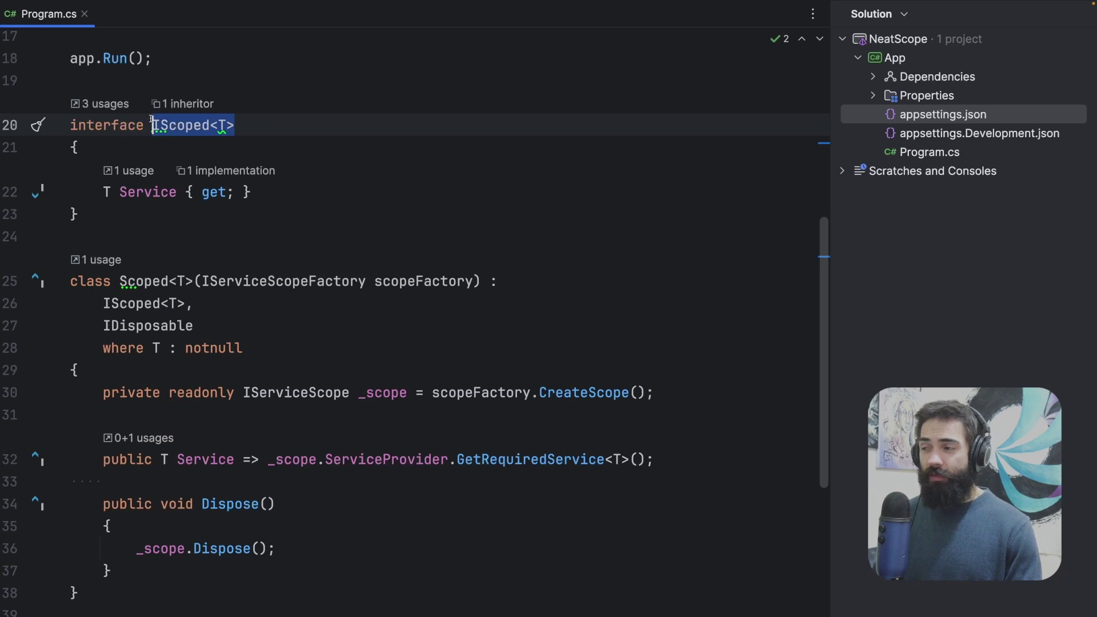
pyautogui.moveTo(301, 126); pyautogui.dragTo(153, 125)
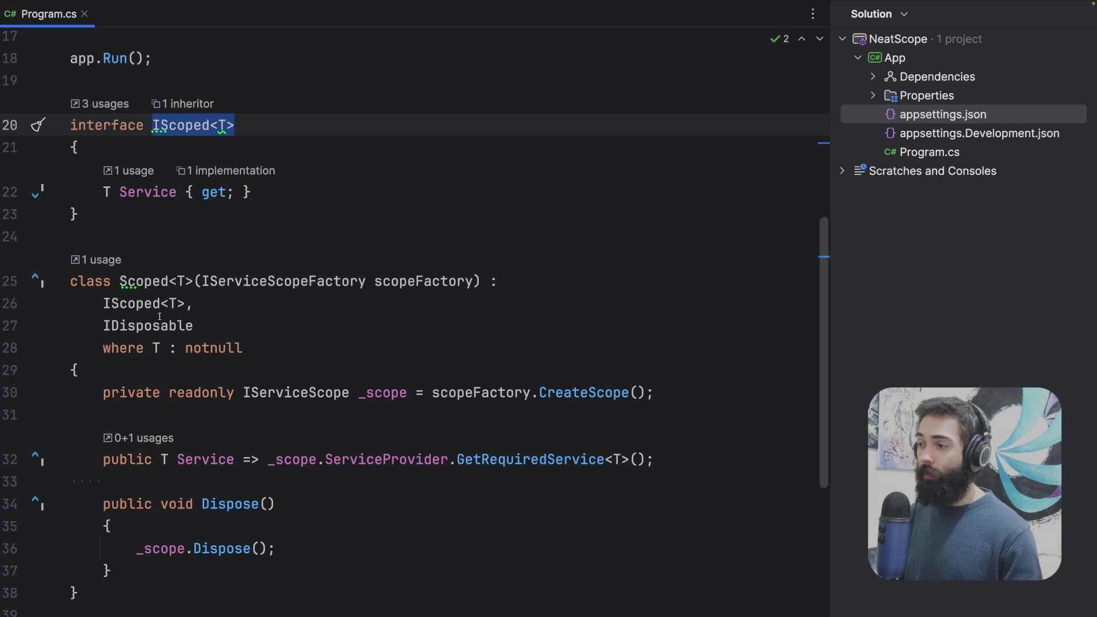
pyautogui.click(118, 282)
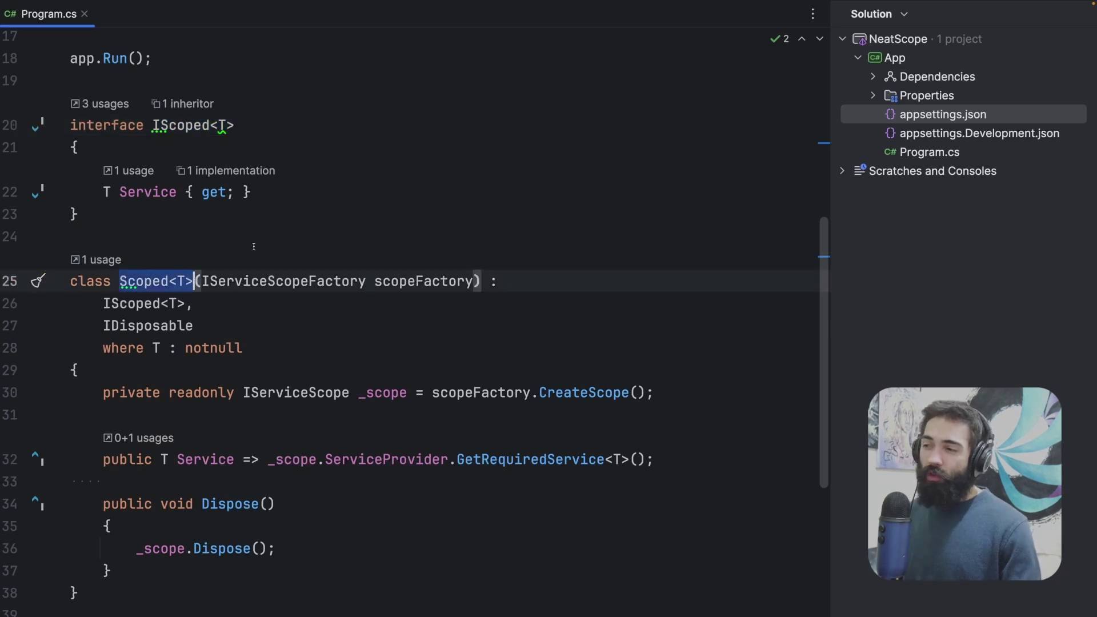
pyautogui.scroll(4, 253, 247)
pyautogui.scroll(-2, 253, 247)
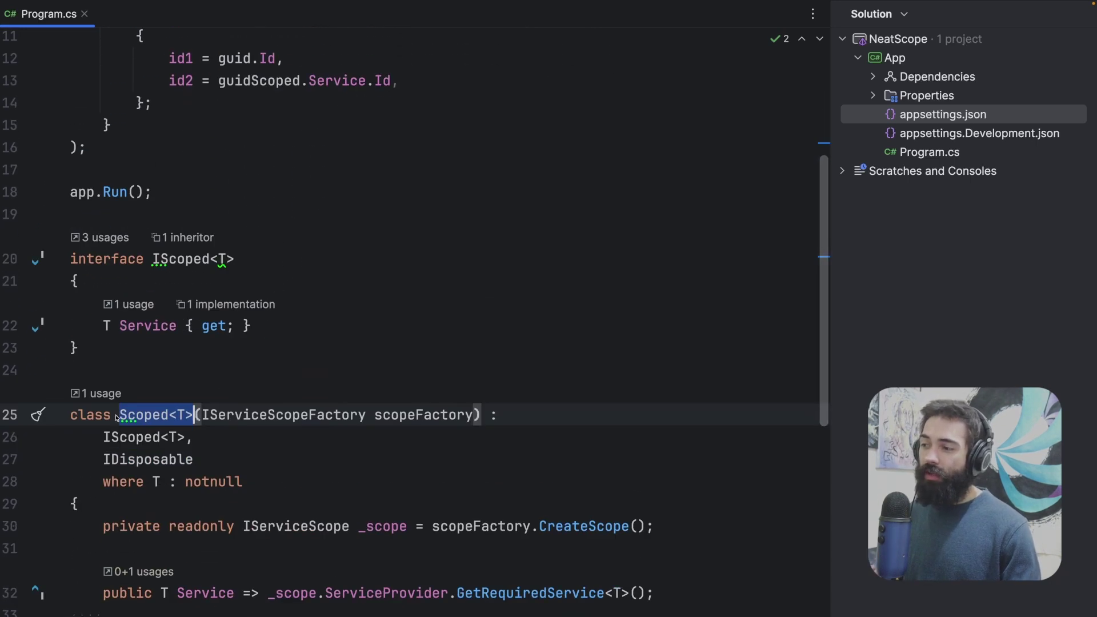
pyautogui.click(105, 459)
pyautogui.doubleClick(146, 460)
pyautogui.doubleClick(141, 415)
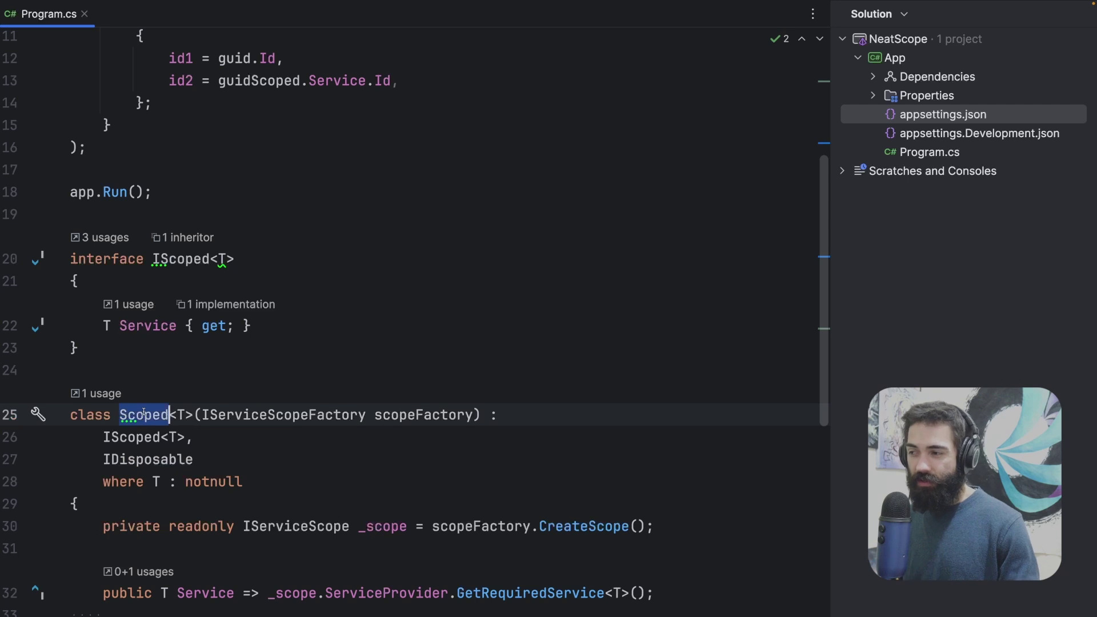
pyautogui.doubleClick(118, 462)
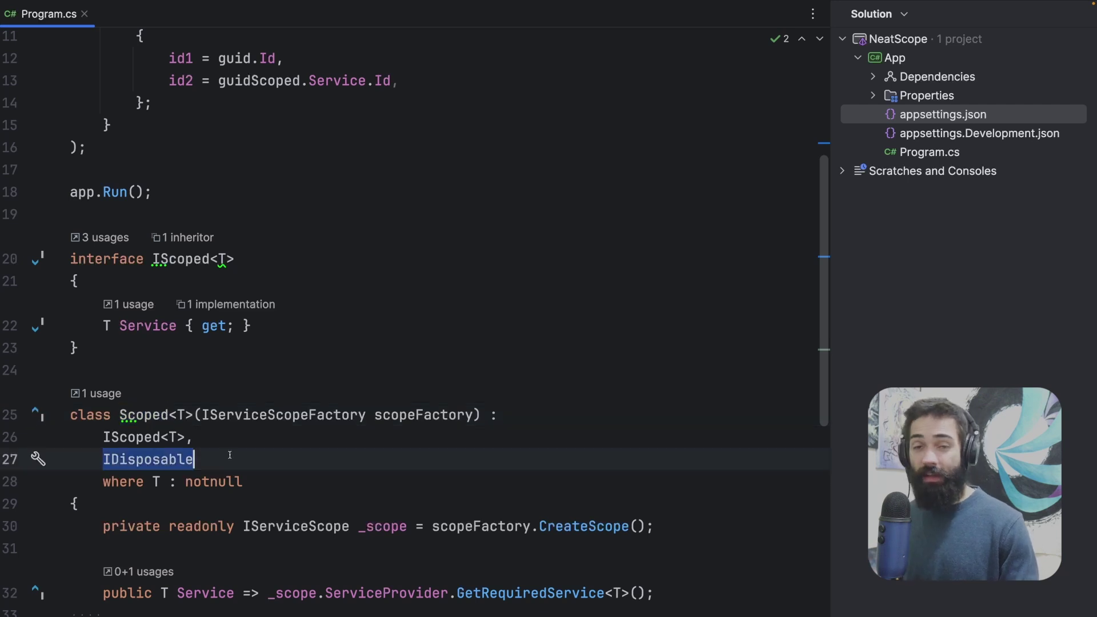
pyautogui.scroll(-3, 231, 456)
pyautogui.scroll(-2, 230, 454)
pyautogui.moveTo(169, 473); pyautogui.dragTo(189, 540)
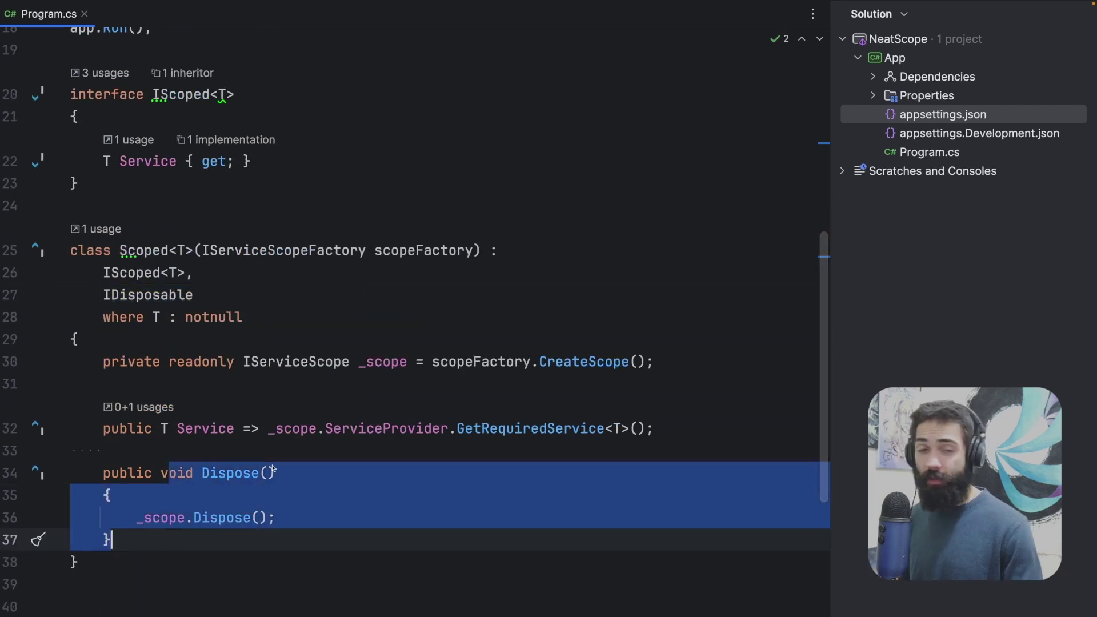
pyautogui.click(335, 315)
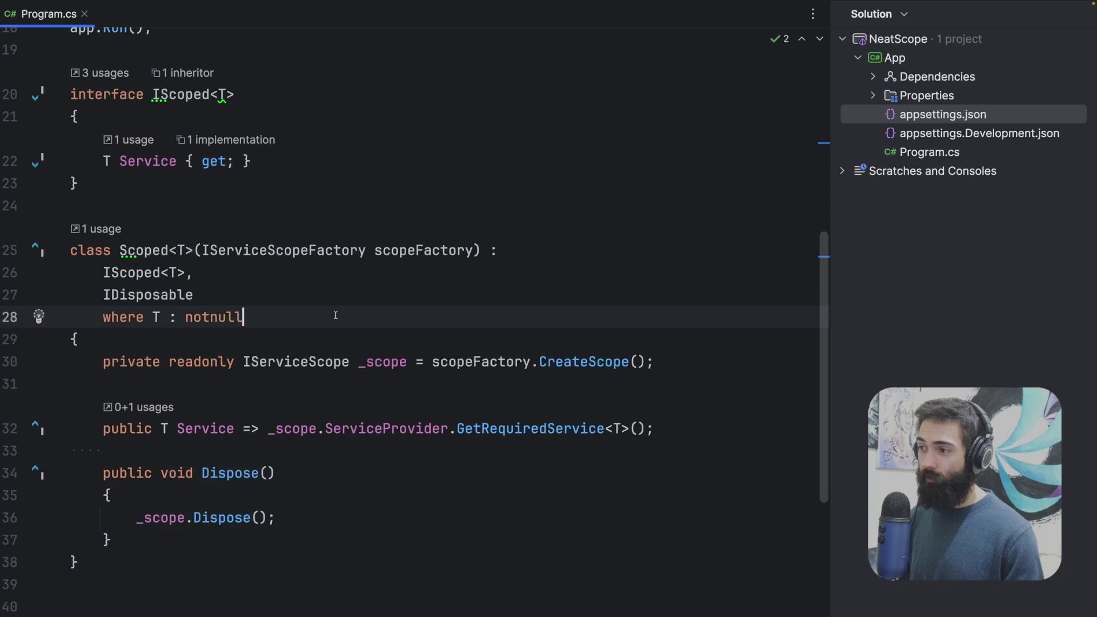
pyautogui.scroll(3, 335, 316)
pyautogui.scroll(3, 335, 315)
pyautogui.scroll(1, 335, 315)
pyautogui.moveTo(350, 173); pyautogui.dragTo(350, 350)
# - Stop and rerun dotnet run, then reload localhost:5109 to see differing id1 and id2
pyautogui.click(435, 312)
pyautogui.hotkey('alt', 'F12')
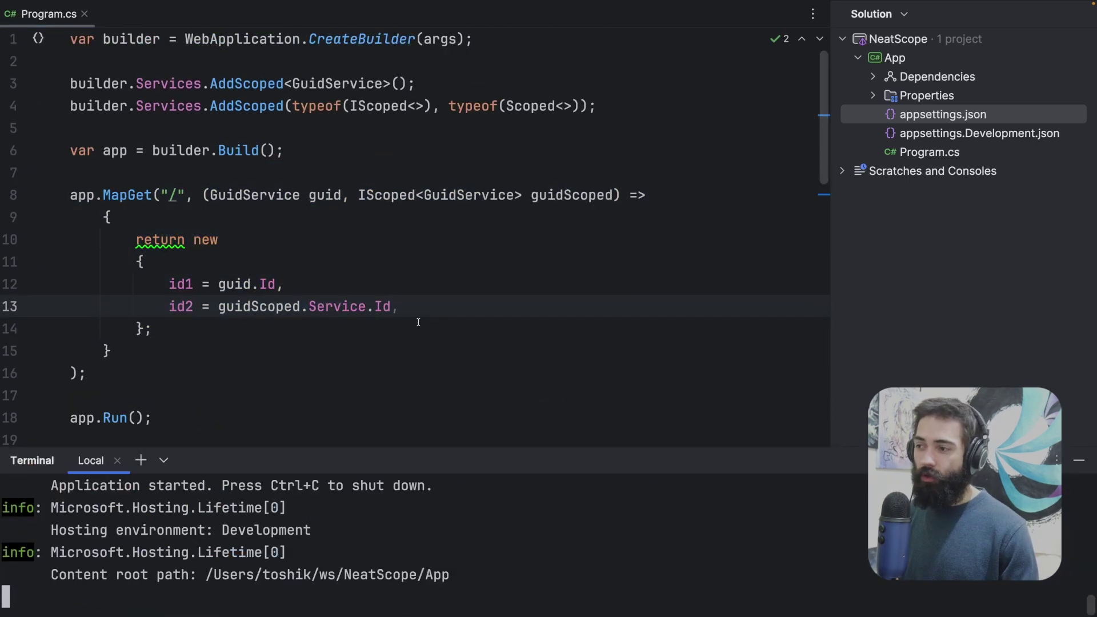
pyautogui.hotkey('ctrl', 'c')
pyautogui.press('Up')
pyautogui.press('Return')
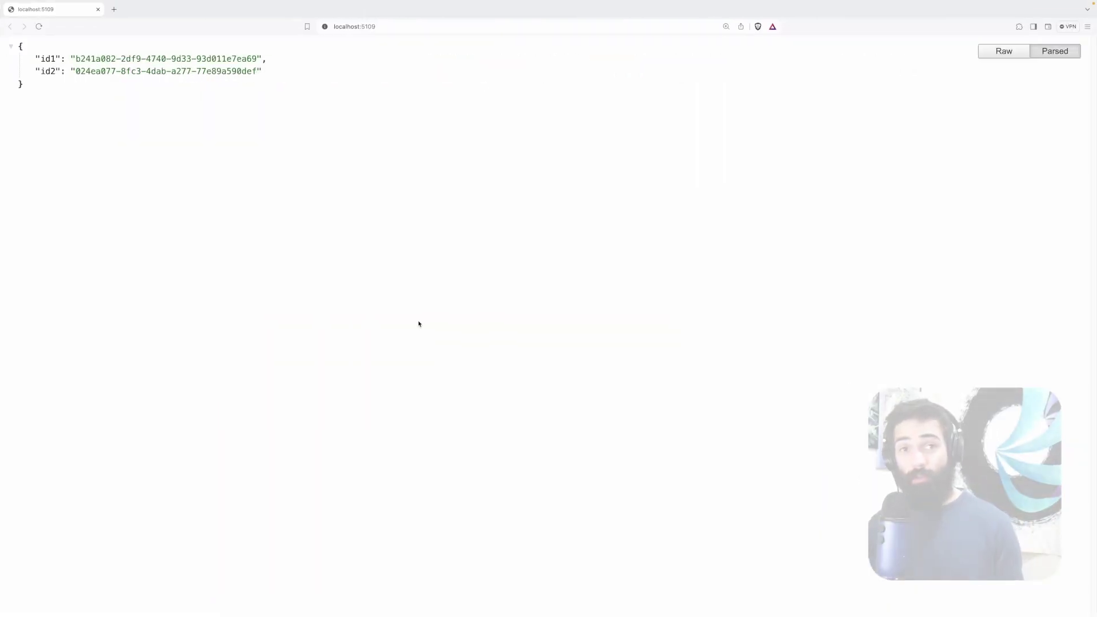
pyautogui.hotkey('ctrl', 'r')
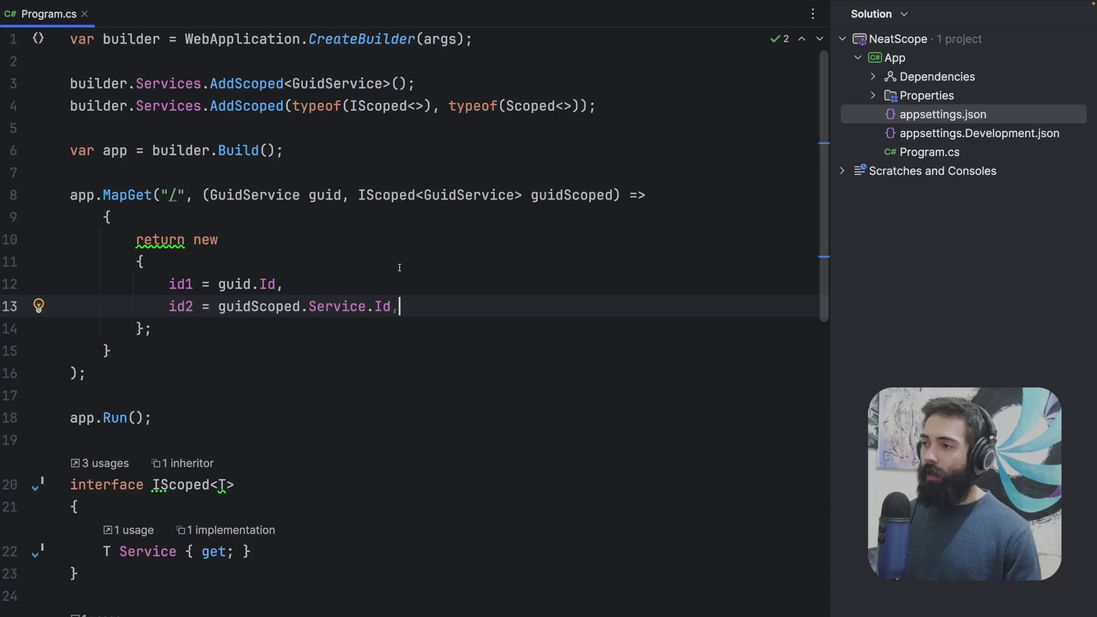
# - Put the GuidService and IScoped MapGet lambda parameters on separate lines
pyautogui.click(209, 195)
pyautogui.press('Return')
pyautogui.click(282, 217)
pyautogui.press('Return')
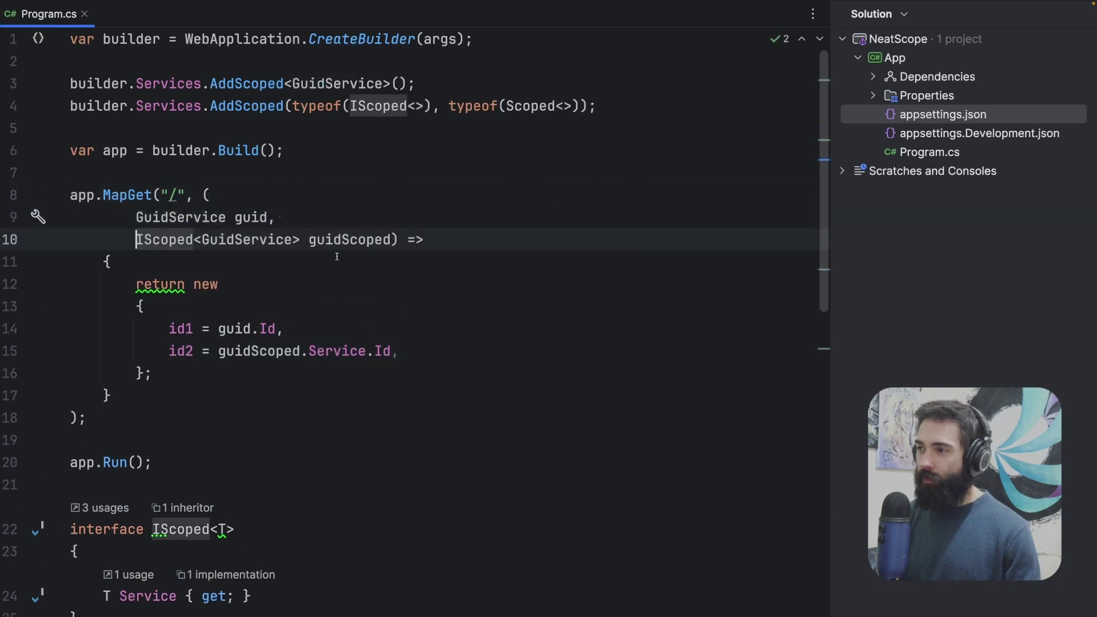
pyautogui.click(393, 241)
pyautogui.press('Delete')
pyautogui.press('Return')
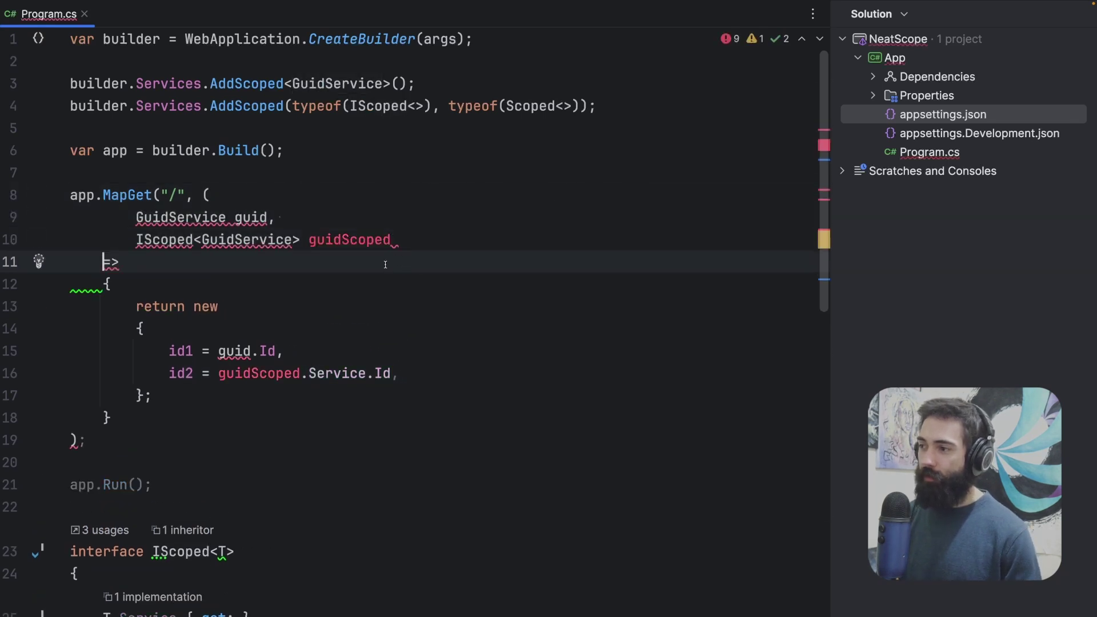
pyautogui.hotkey('ctrl', 'z')
pyautogui.press('Return')
# - Duplicate the guidScoped parameter as IScoped<IScoped<GuidService>> guidScopedScoped
pyautogui.press('Up')
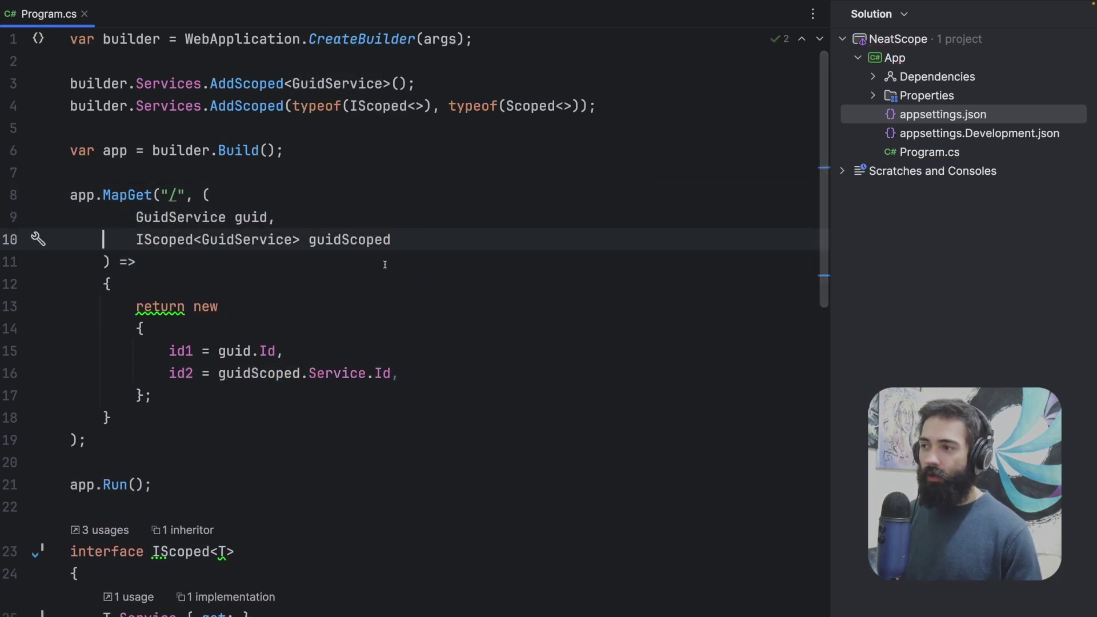
pyautogui.press('End')
pyautogui.write(',')
pyautogui.hotkey('ctrl', 'd')
pyautogui.press('BackSpace')
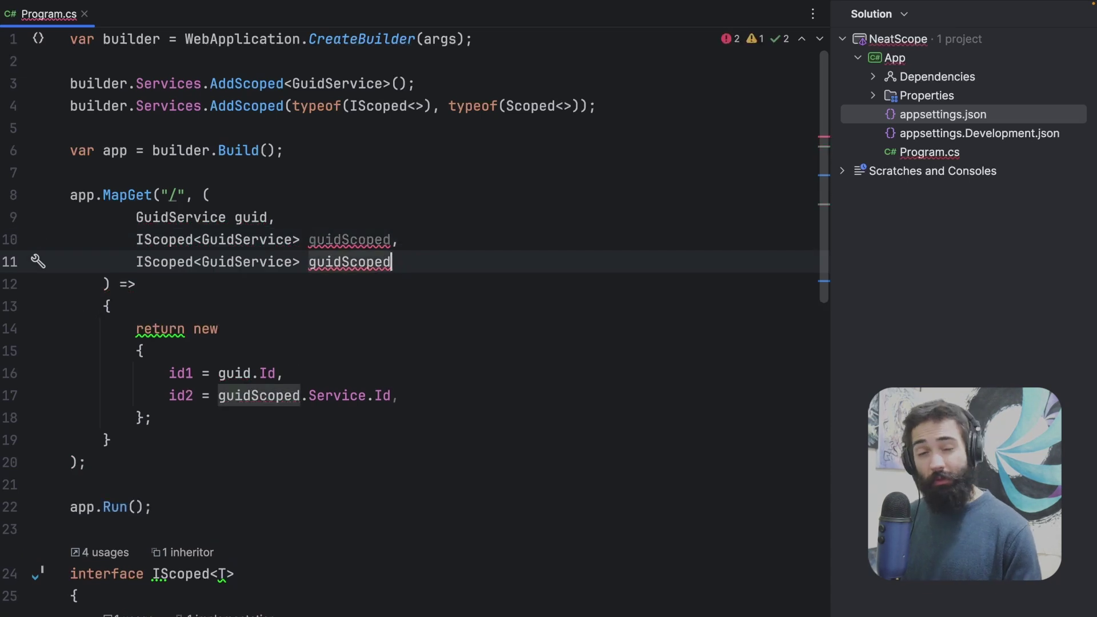
pyautogui.write('2')
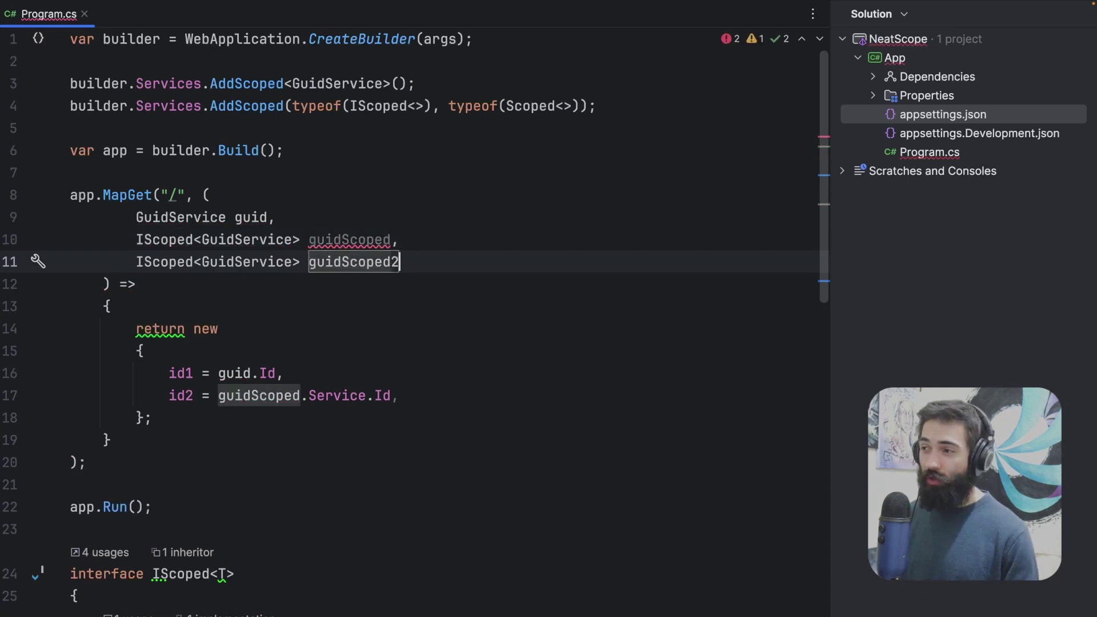
pyautogui.press('BackSpace')
pyautogui.write('Scoped')
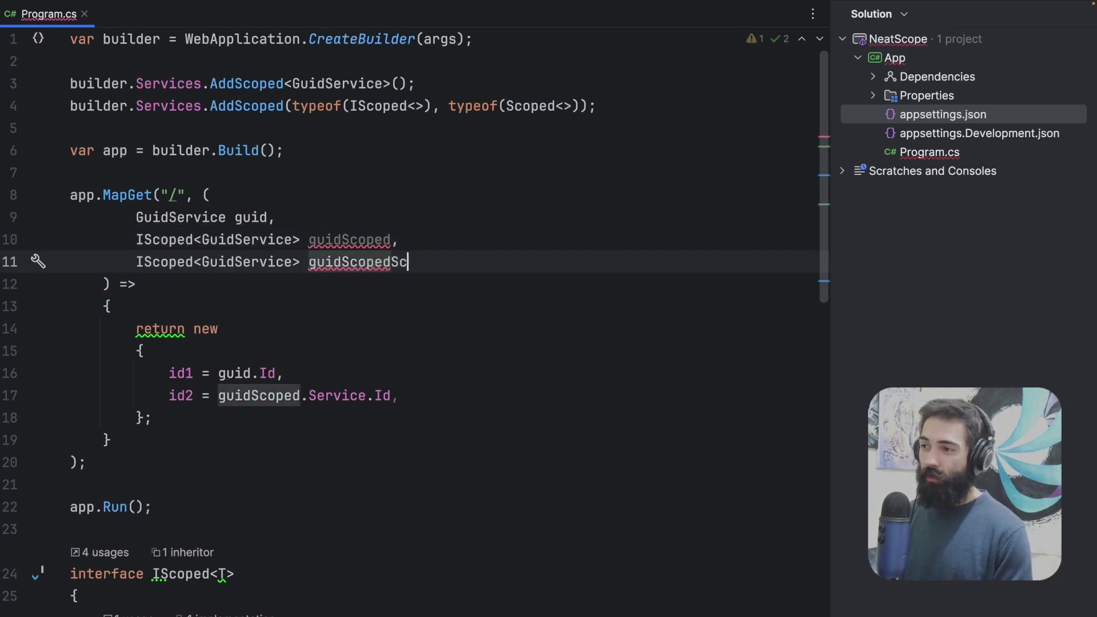
pyautogui.hotkey('ctrl', 'Left')
pyautogui.press('Home')
pyautogui.hotkey('ctrl', 'Right')
pyautogui.hotkey('ctrl', 'Right')
pyautogui.hotkey('ctrl', 'Right')
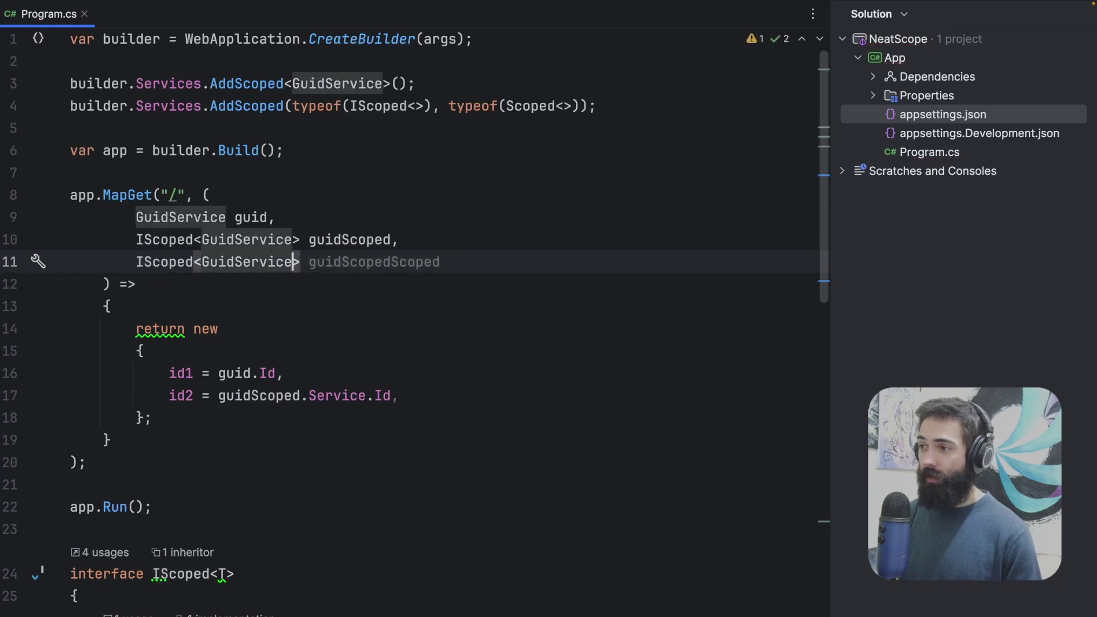
pyautogui.press('Right')
pyautogui.hotkey('shift', 'Home')
pyautogui.press('Left')
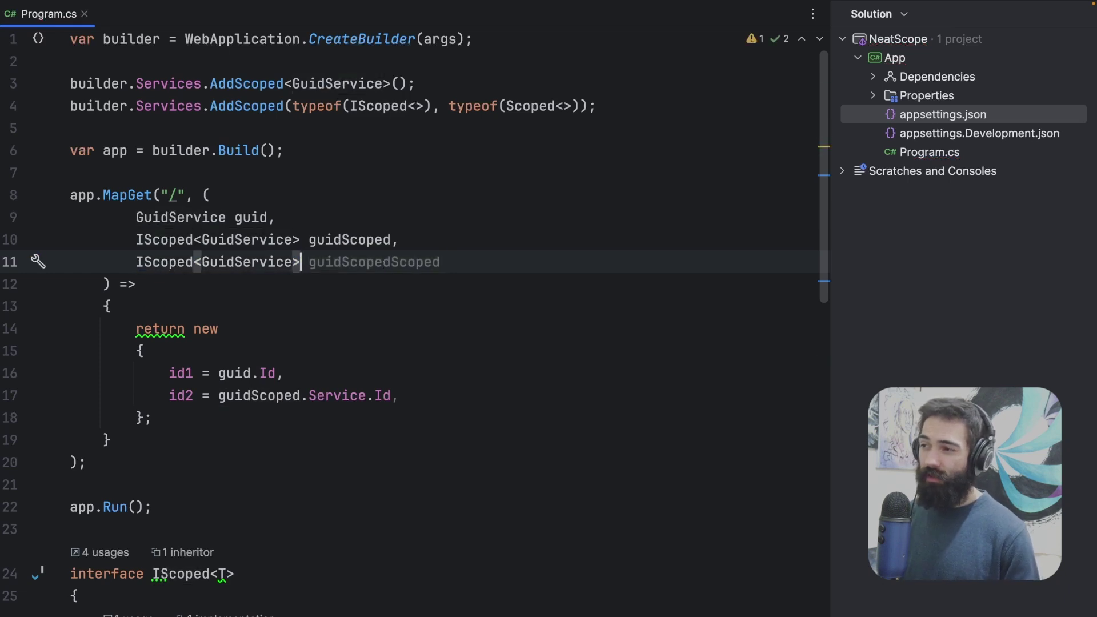
pyautogui.hotkey('ctrl', 'Right')
pyautogui.press('Right')
pyautogui.write('IScoped<')
pyautogui.press('End')
pyautogui.write('>')
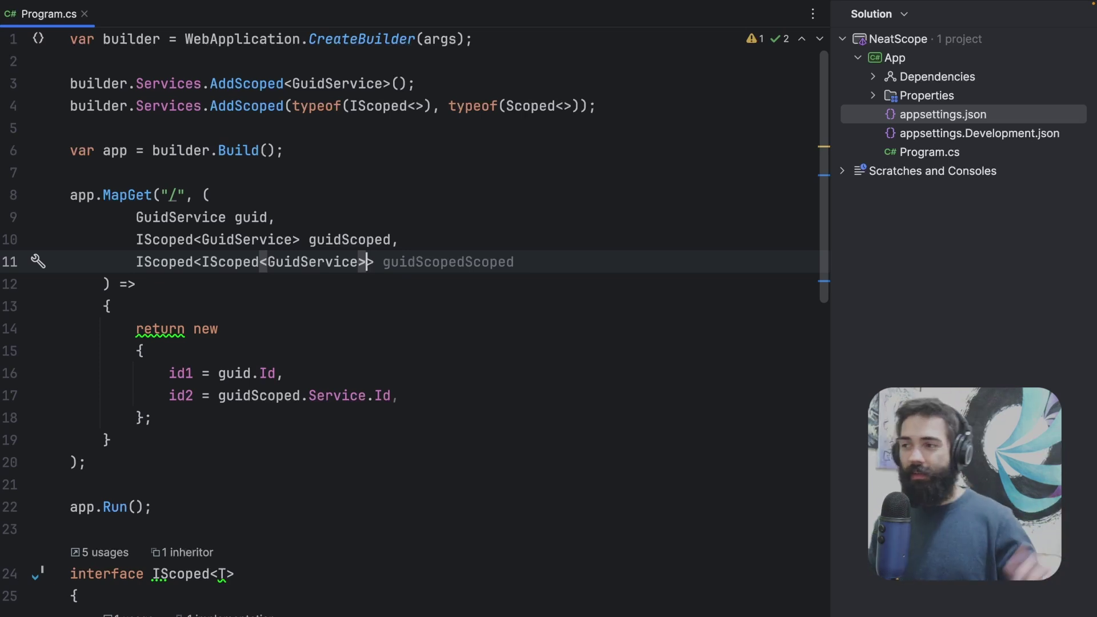
pyautogui.write('>')
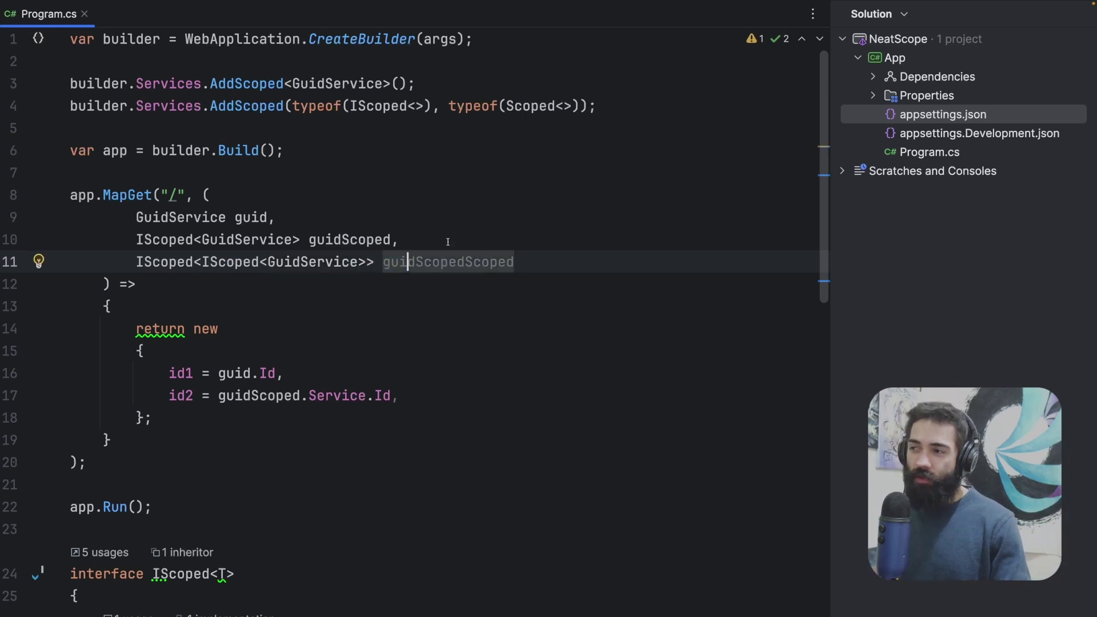
# - Review the GuidService usages and the two IScoped parameter lines
pyautogui.click(444, 239)
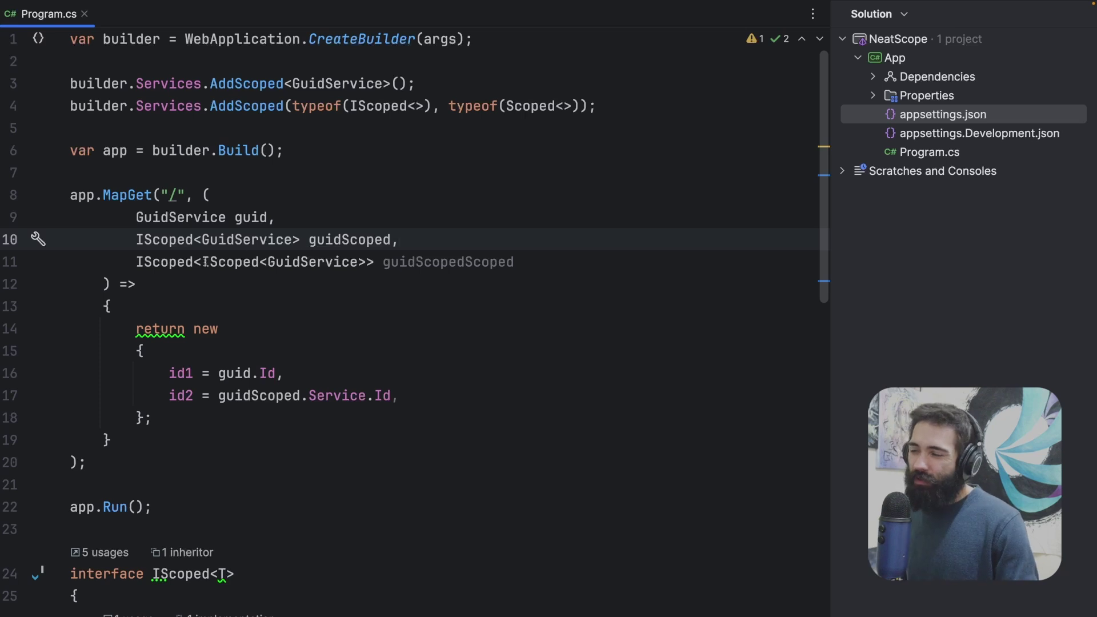
pyautogui.doubleClick(248, 239)
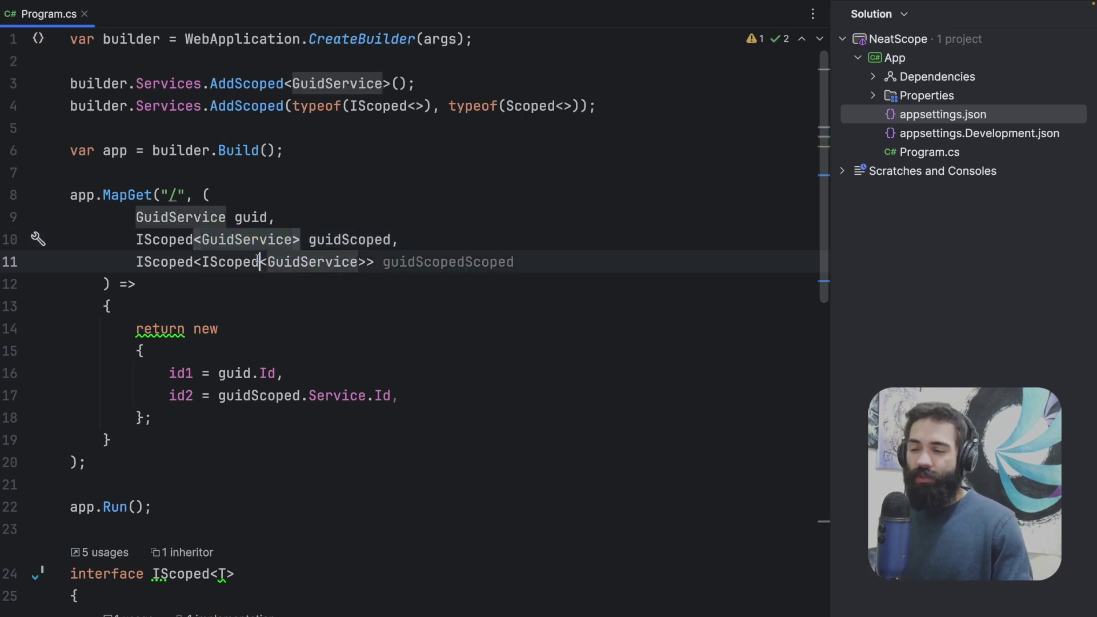
pyautogui.moveTo(218, 261); pyautogui.dragTo(343, 261)
pyautogui.click(401, 306)
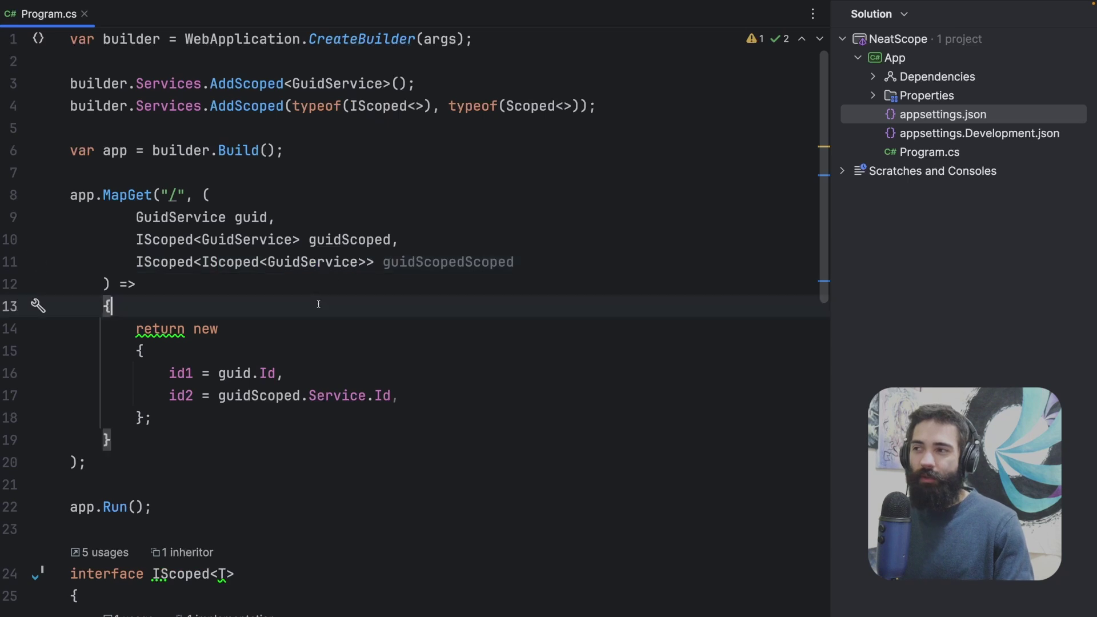
pyautogui.click(445, 318)
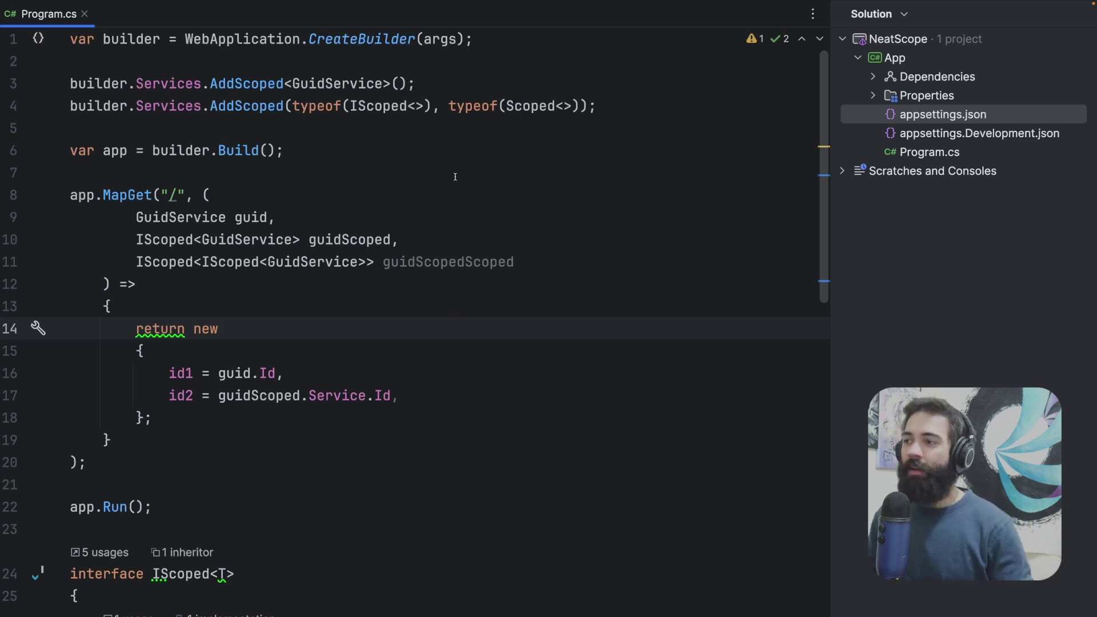
pyautogui.moveTo(517, 261)
pyautogui.mouseDown()
pyautogui.moveTo(129, 248)
pyautogui.moveTo(135, 262)
pyautogui.mouseUp()
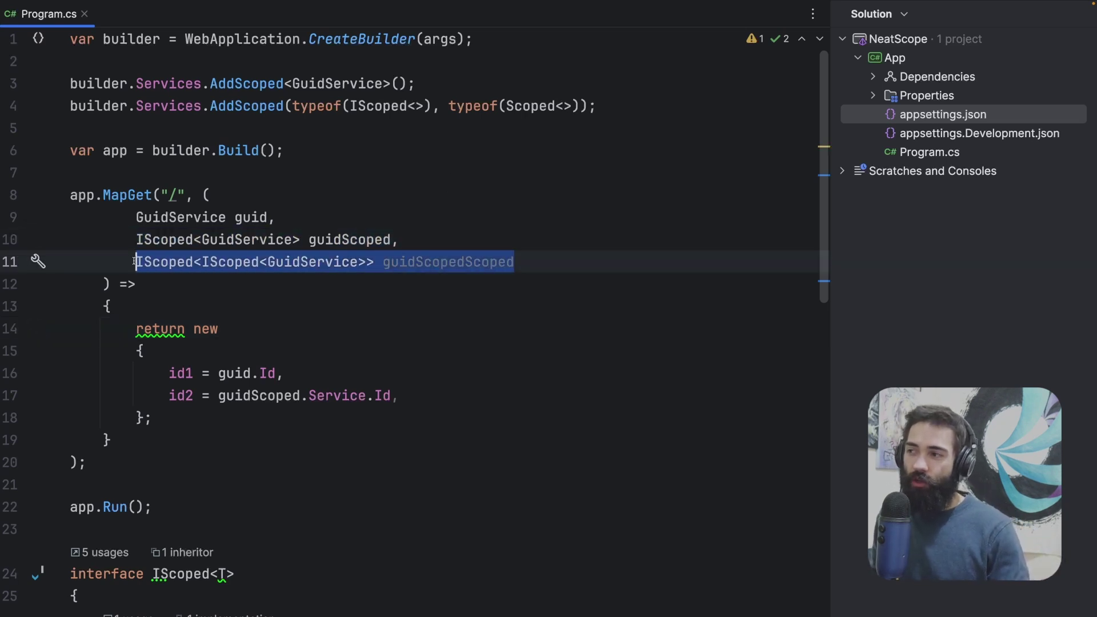
# - Add a returned id3 value read from guidScopedScoped.Service.Service.Id
pyautogui.doubleClick(465, 262)
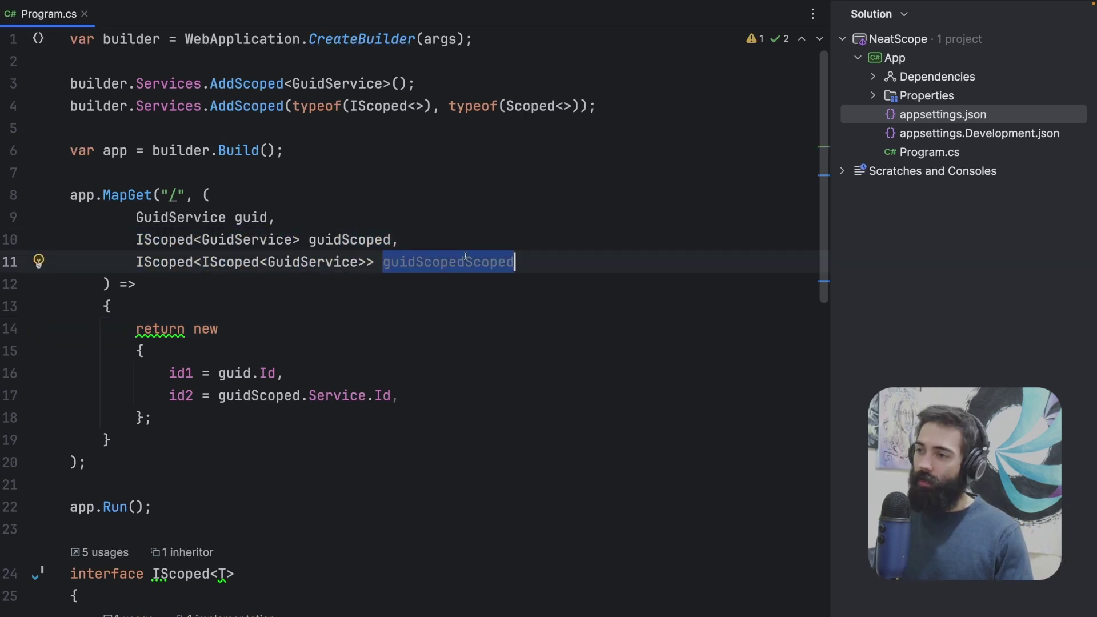
pyautogui.click(418, 384)
pyautogui.hotkey('ctrl', 'd')
pyautogui.click(258, 417)
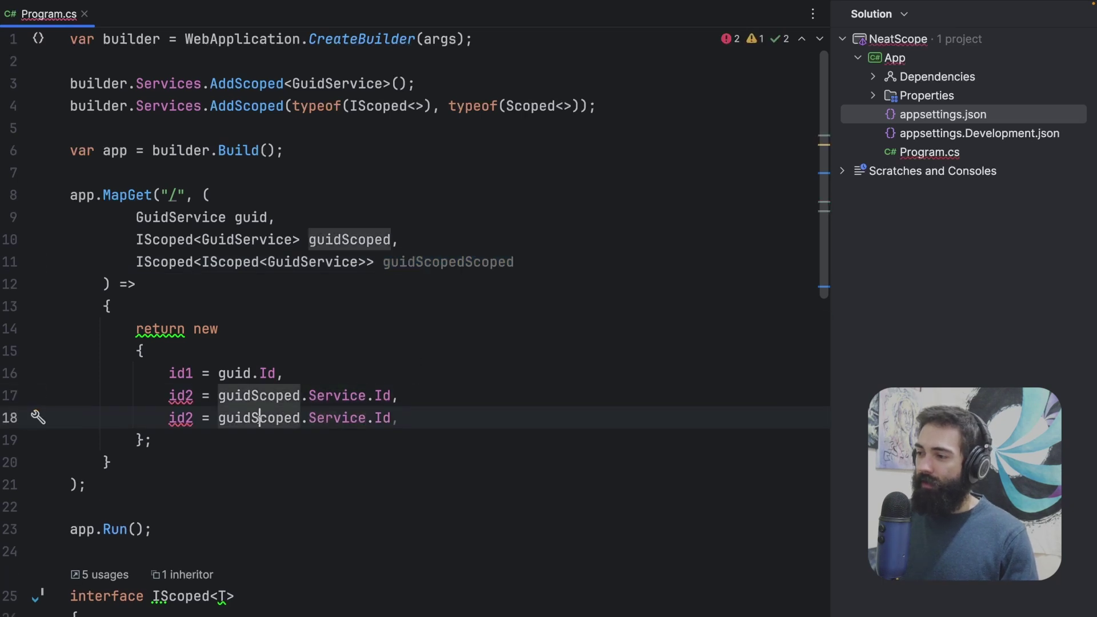
pyautogui.write('Scoped')
pyautogui.press('Left')
pyautogui.press('Left')
pyautogui.press('Left')
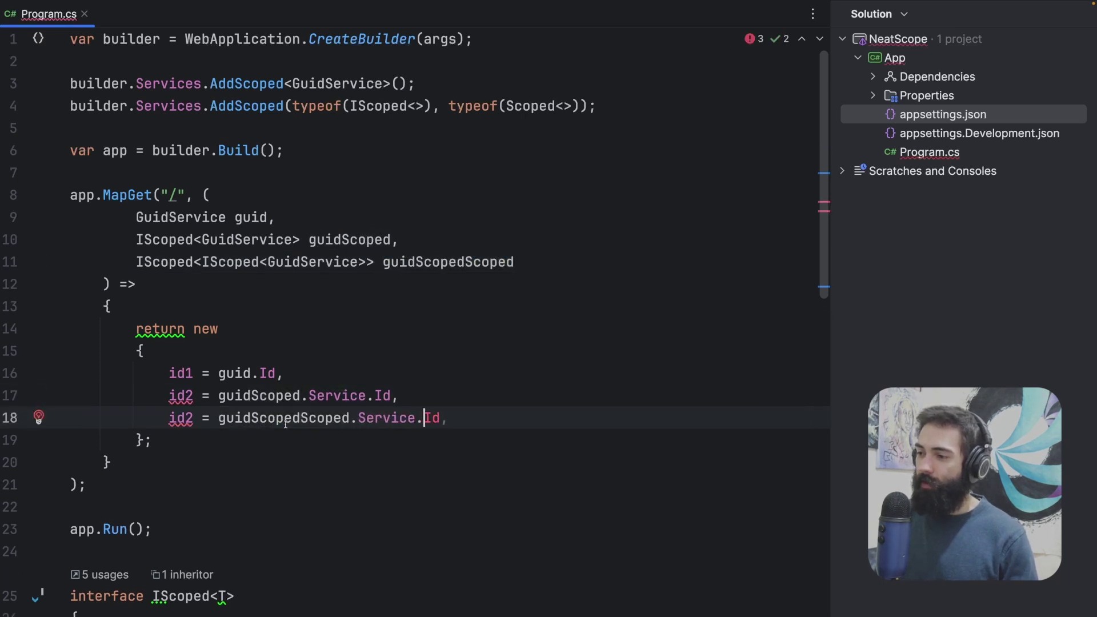
pyautogui.write('.')
pyautogui.press('Return')
pyautogui.click(169, 417)
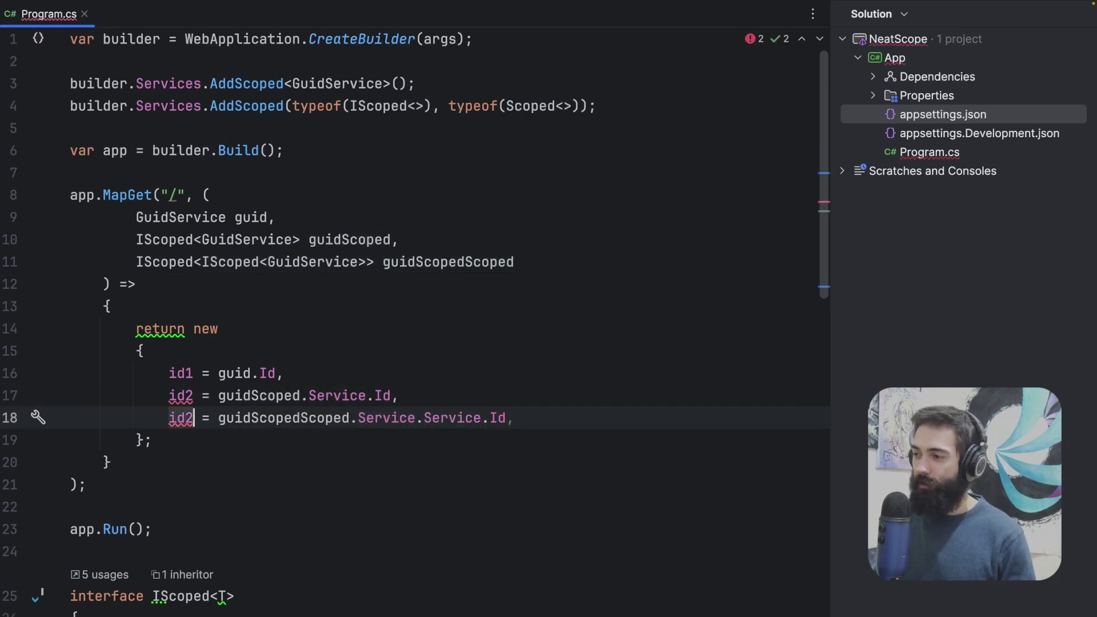
pyautogui.write('3')
pyautogui.click(484, 318)
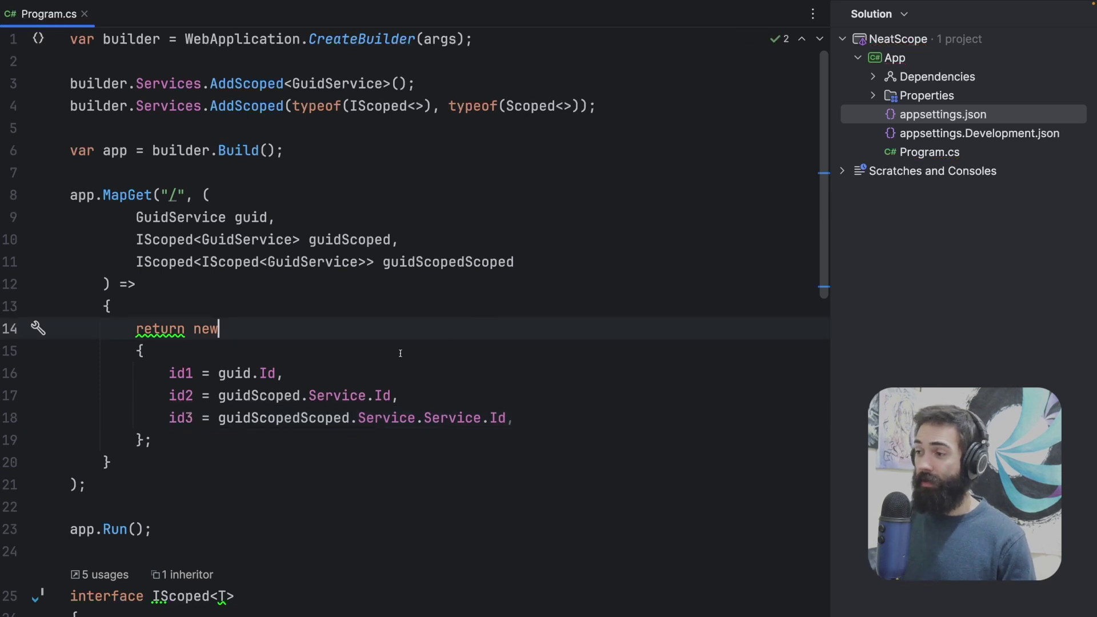
# - Rerun dotnet run in the Terminal to rebuild the app
pyautogui.hotkey('alt', 'F12')
pyautogui.press('Up')
pyautogui.press('Return')
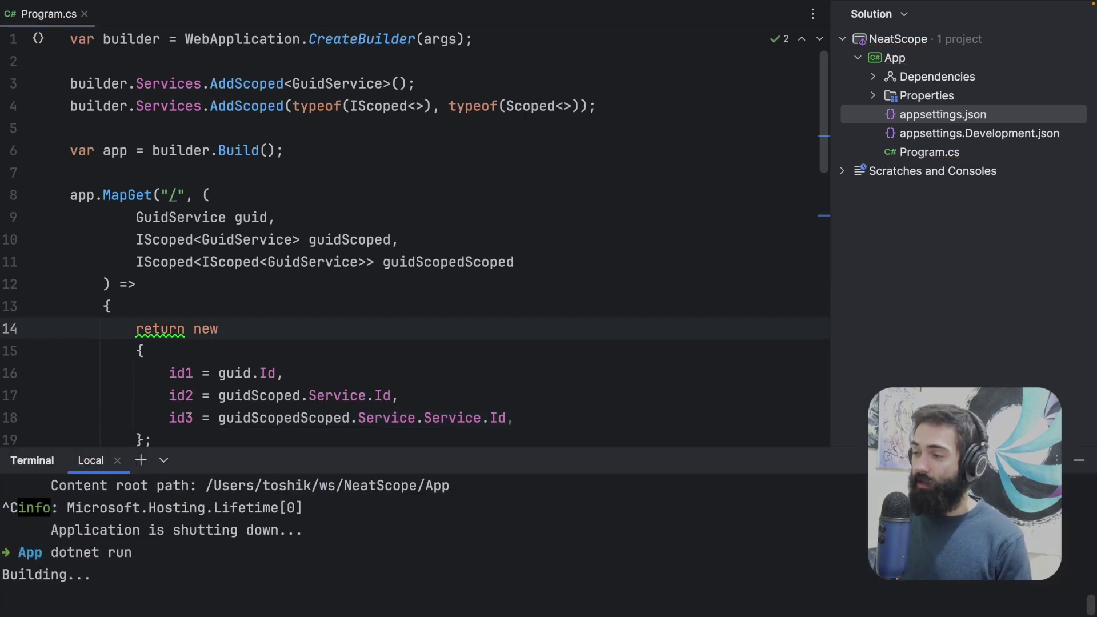
# - Reload localhost:5109 to view distinct id1, id2 and id3 GUIDs, then return to Rider
pyautogui.press('super+Tab')
pyautogui.press('super+r')
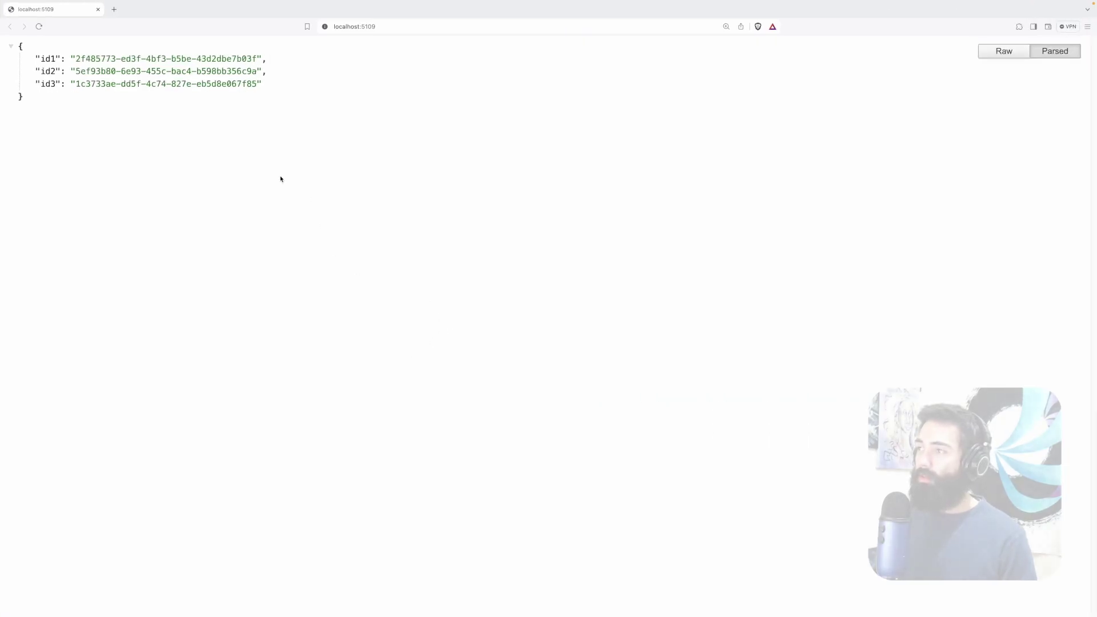
pyautogui.press('super+a')
pyautogui.click(341, 142)
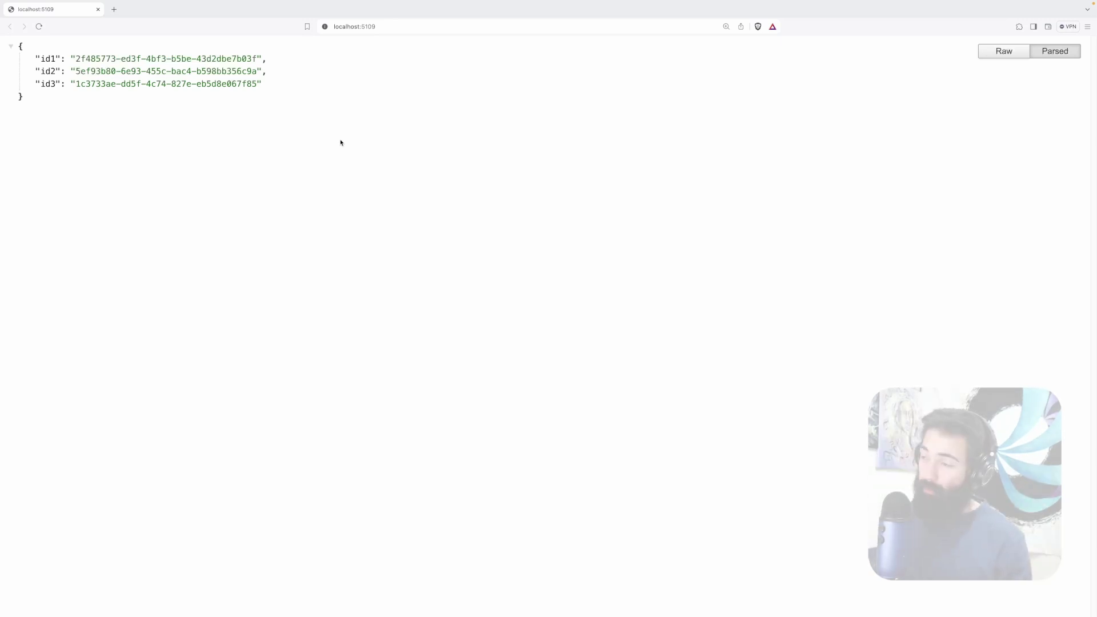
pyautogui.press('super+Tab')
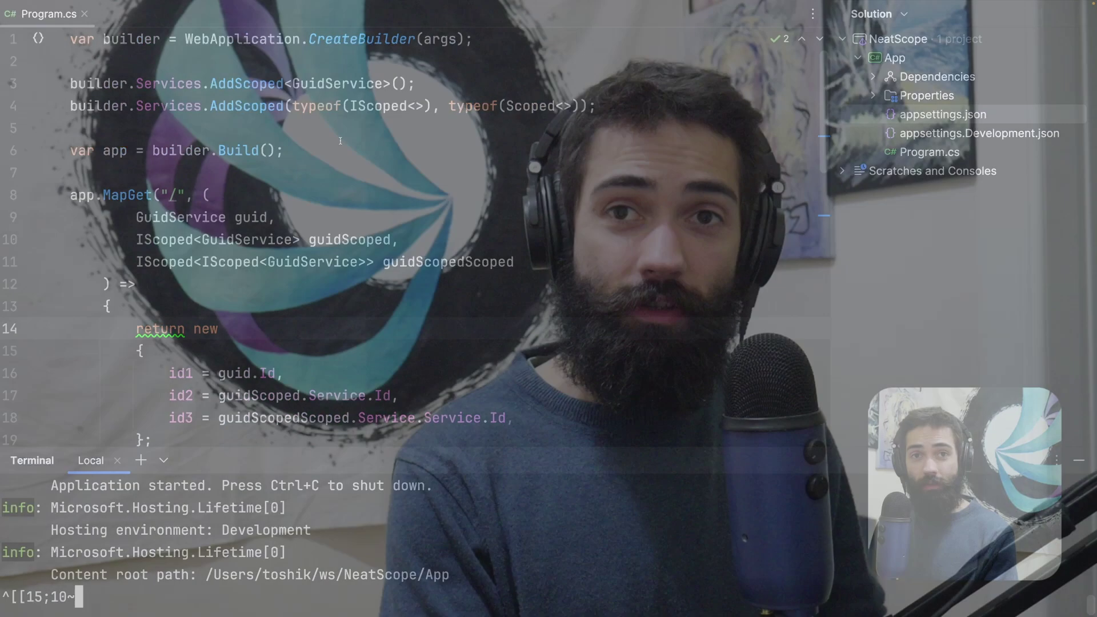